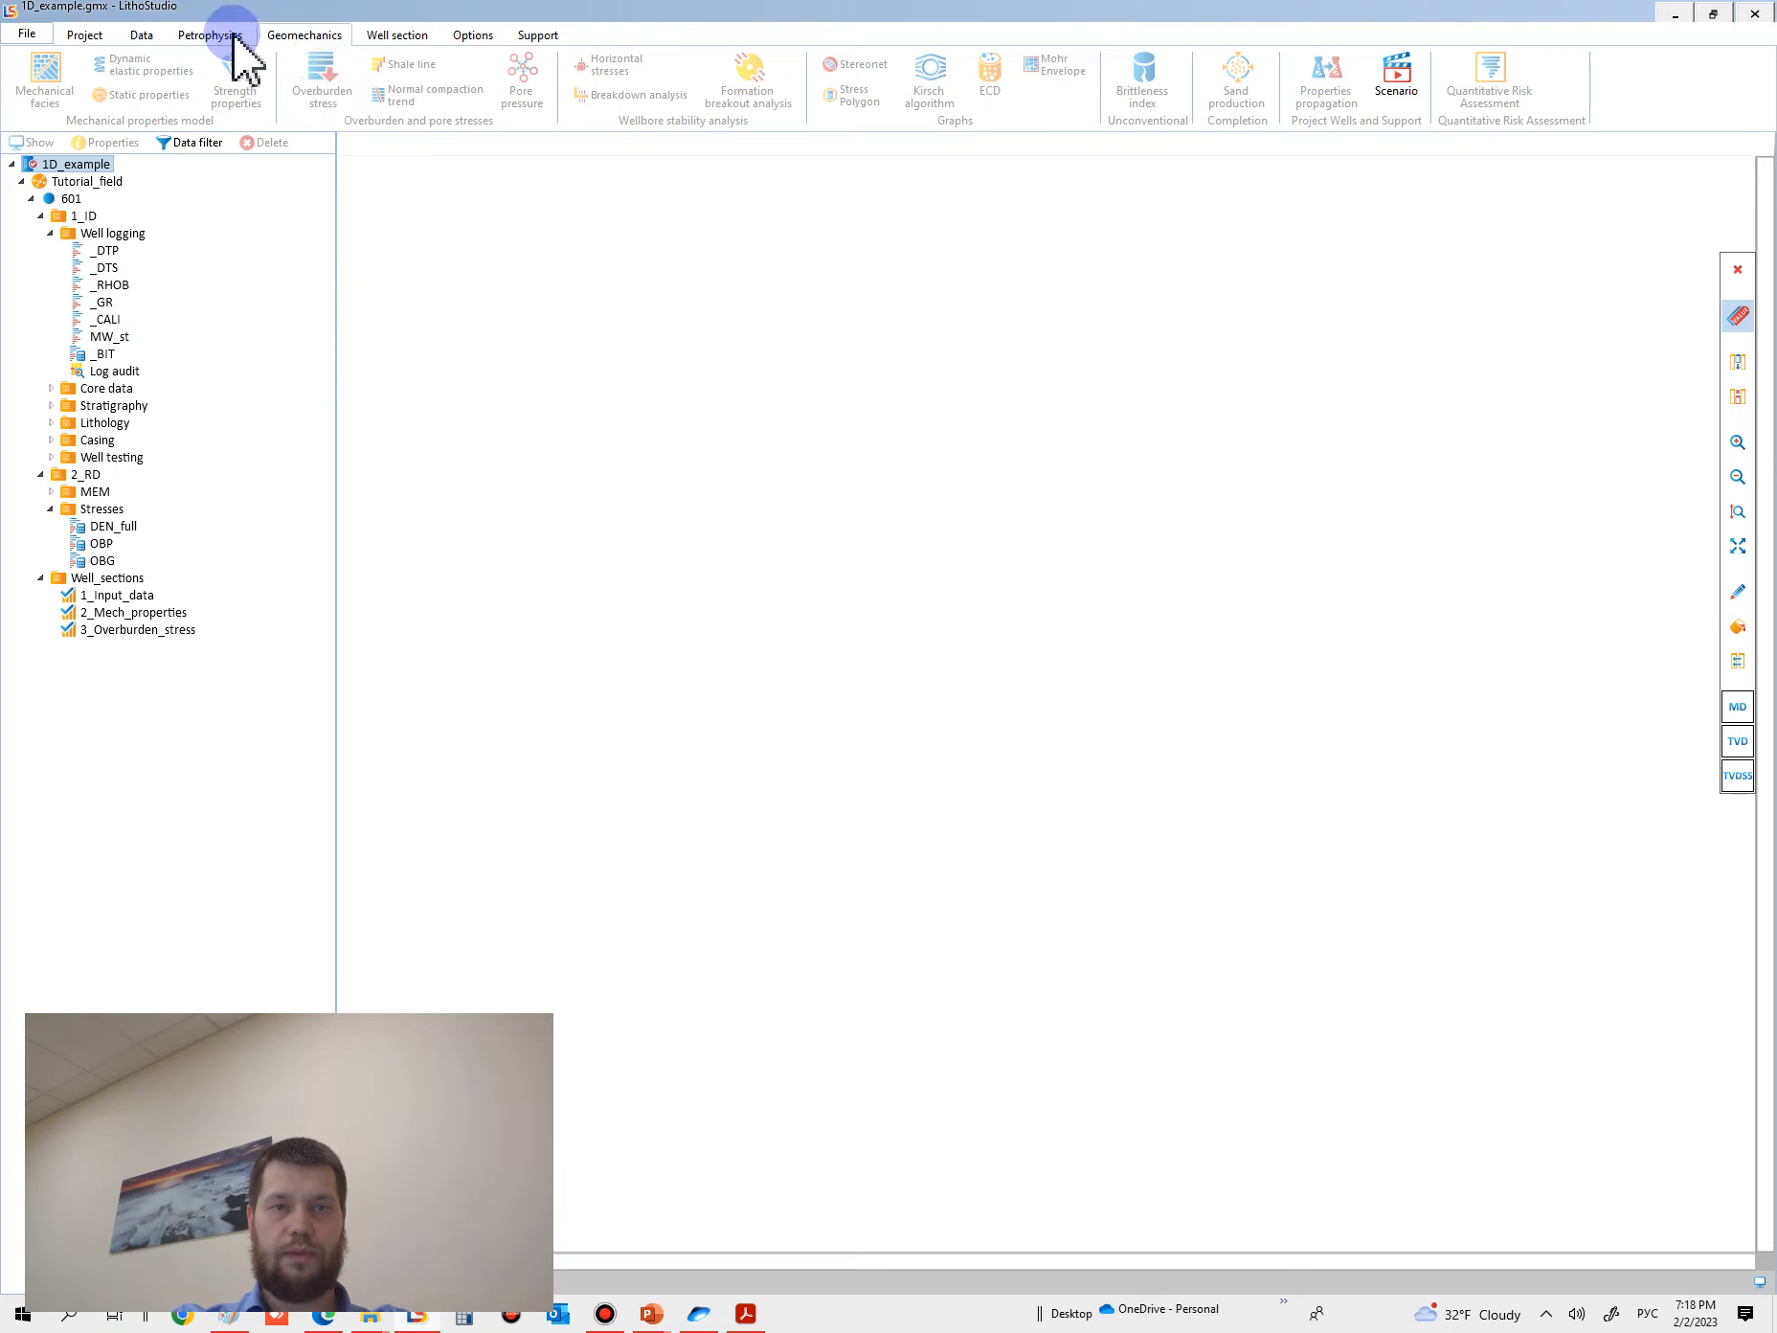
- Create a new well section for well 601 showing the _GR gamma ray log
click(105, 336)
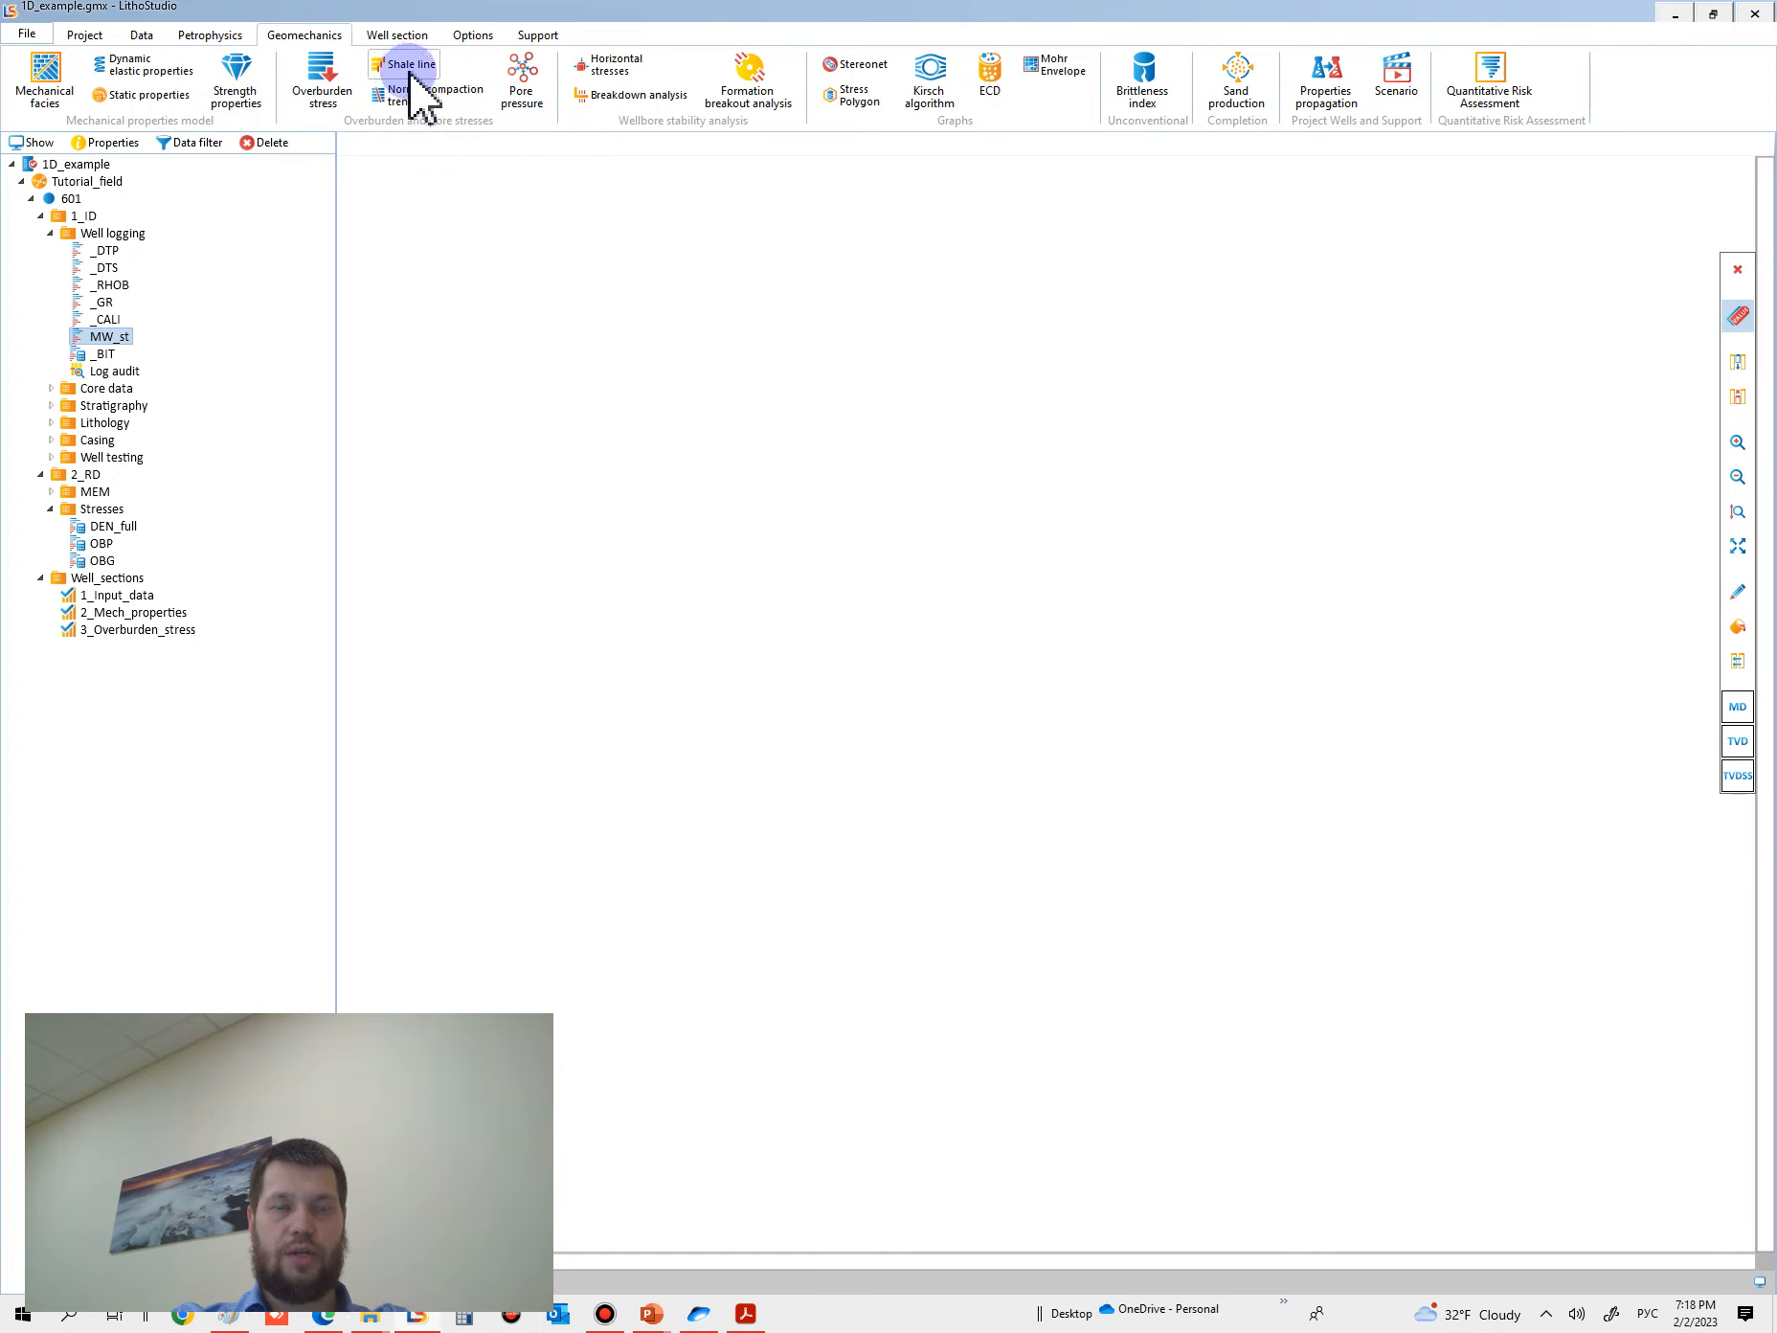
drag(103, 302, 964, 525)
click(976, 657)
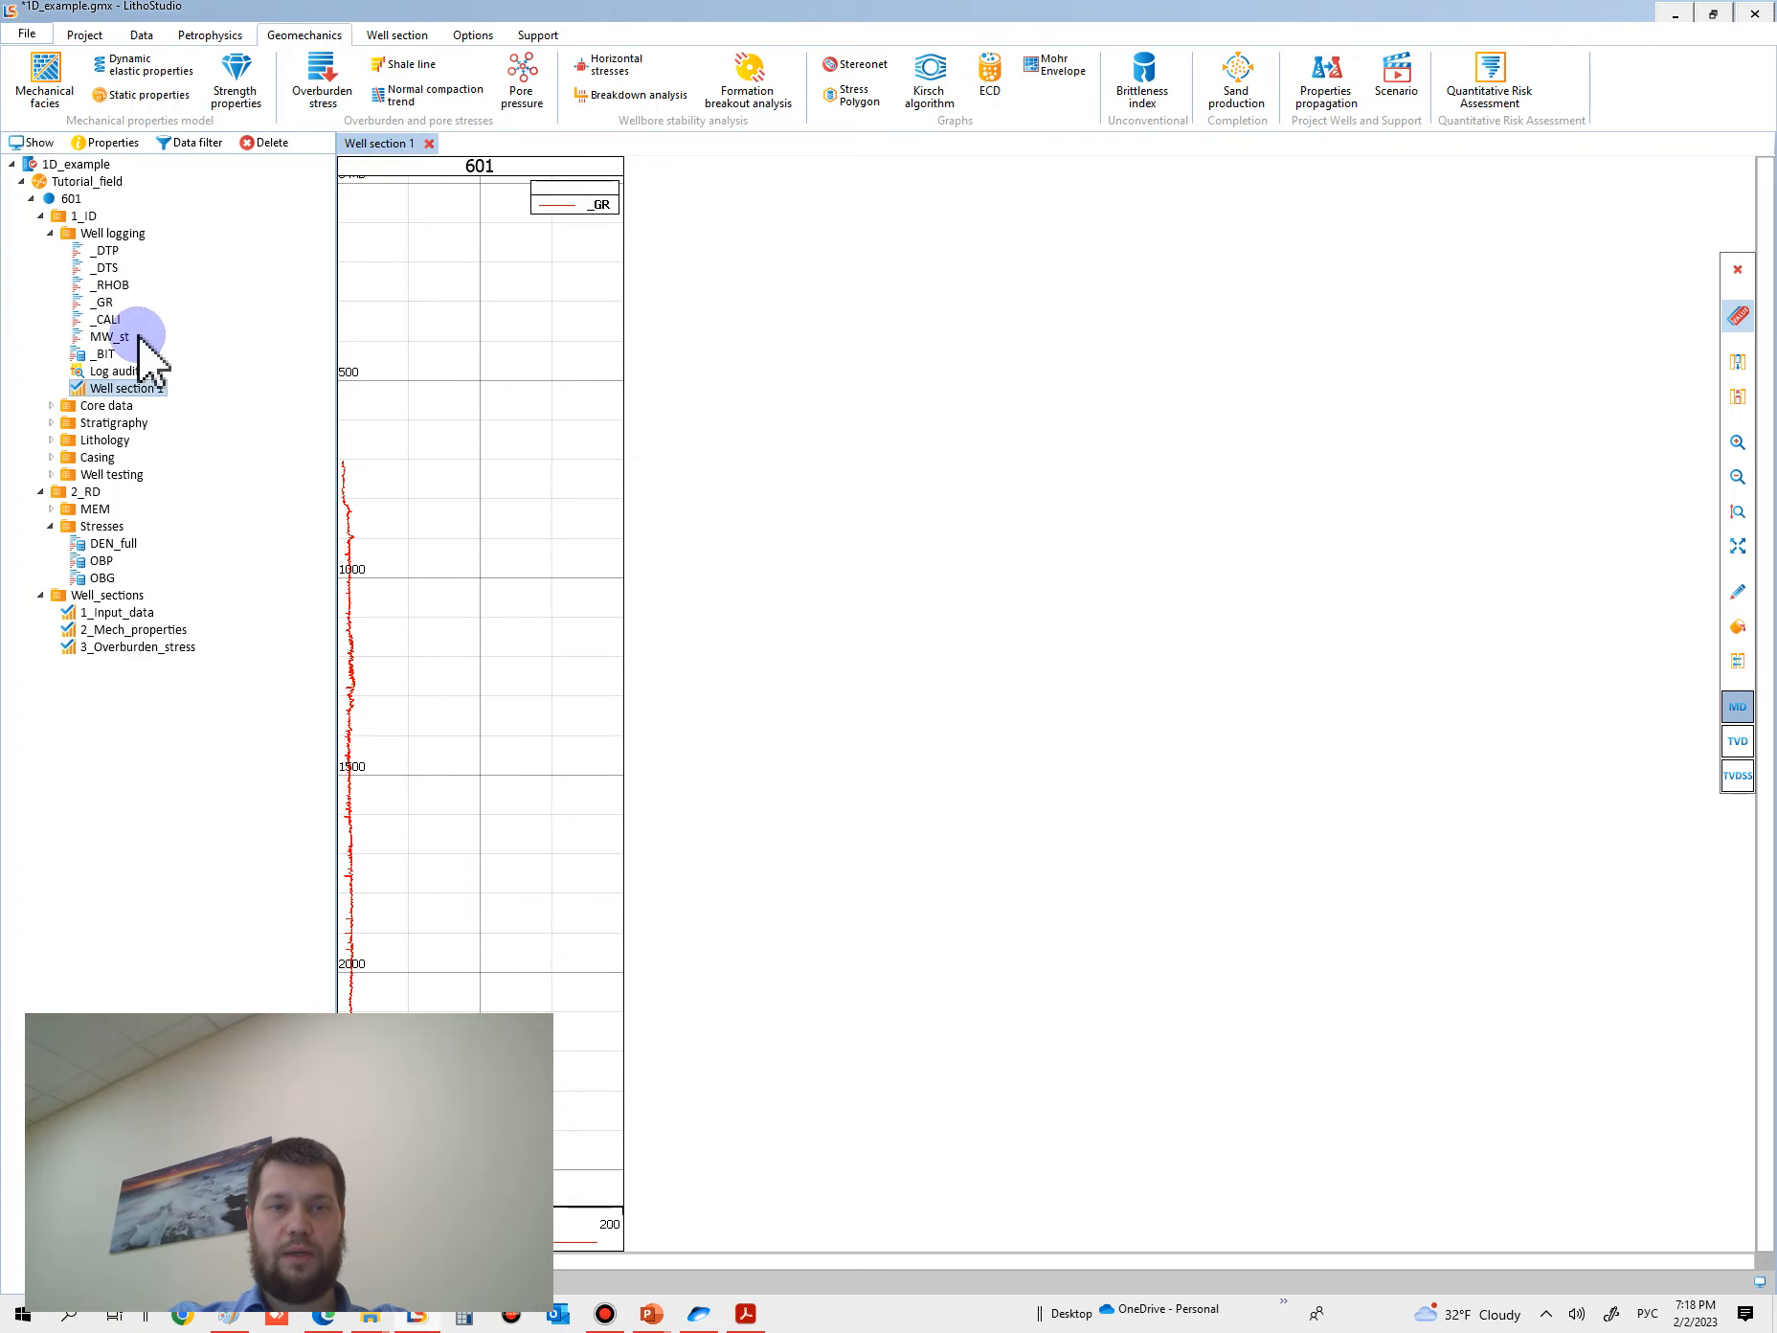
- Set the _GR track's curve scale maximum to 20 and apply it
mouse_move(96, 305)
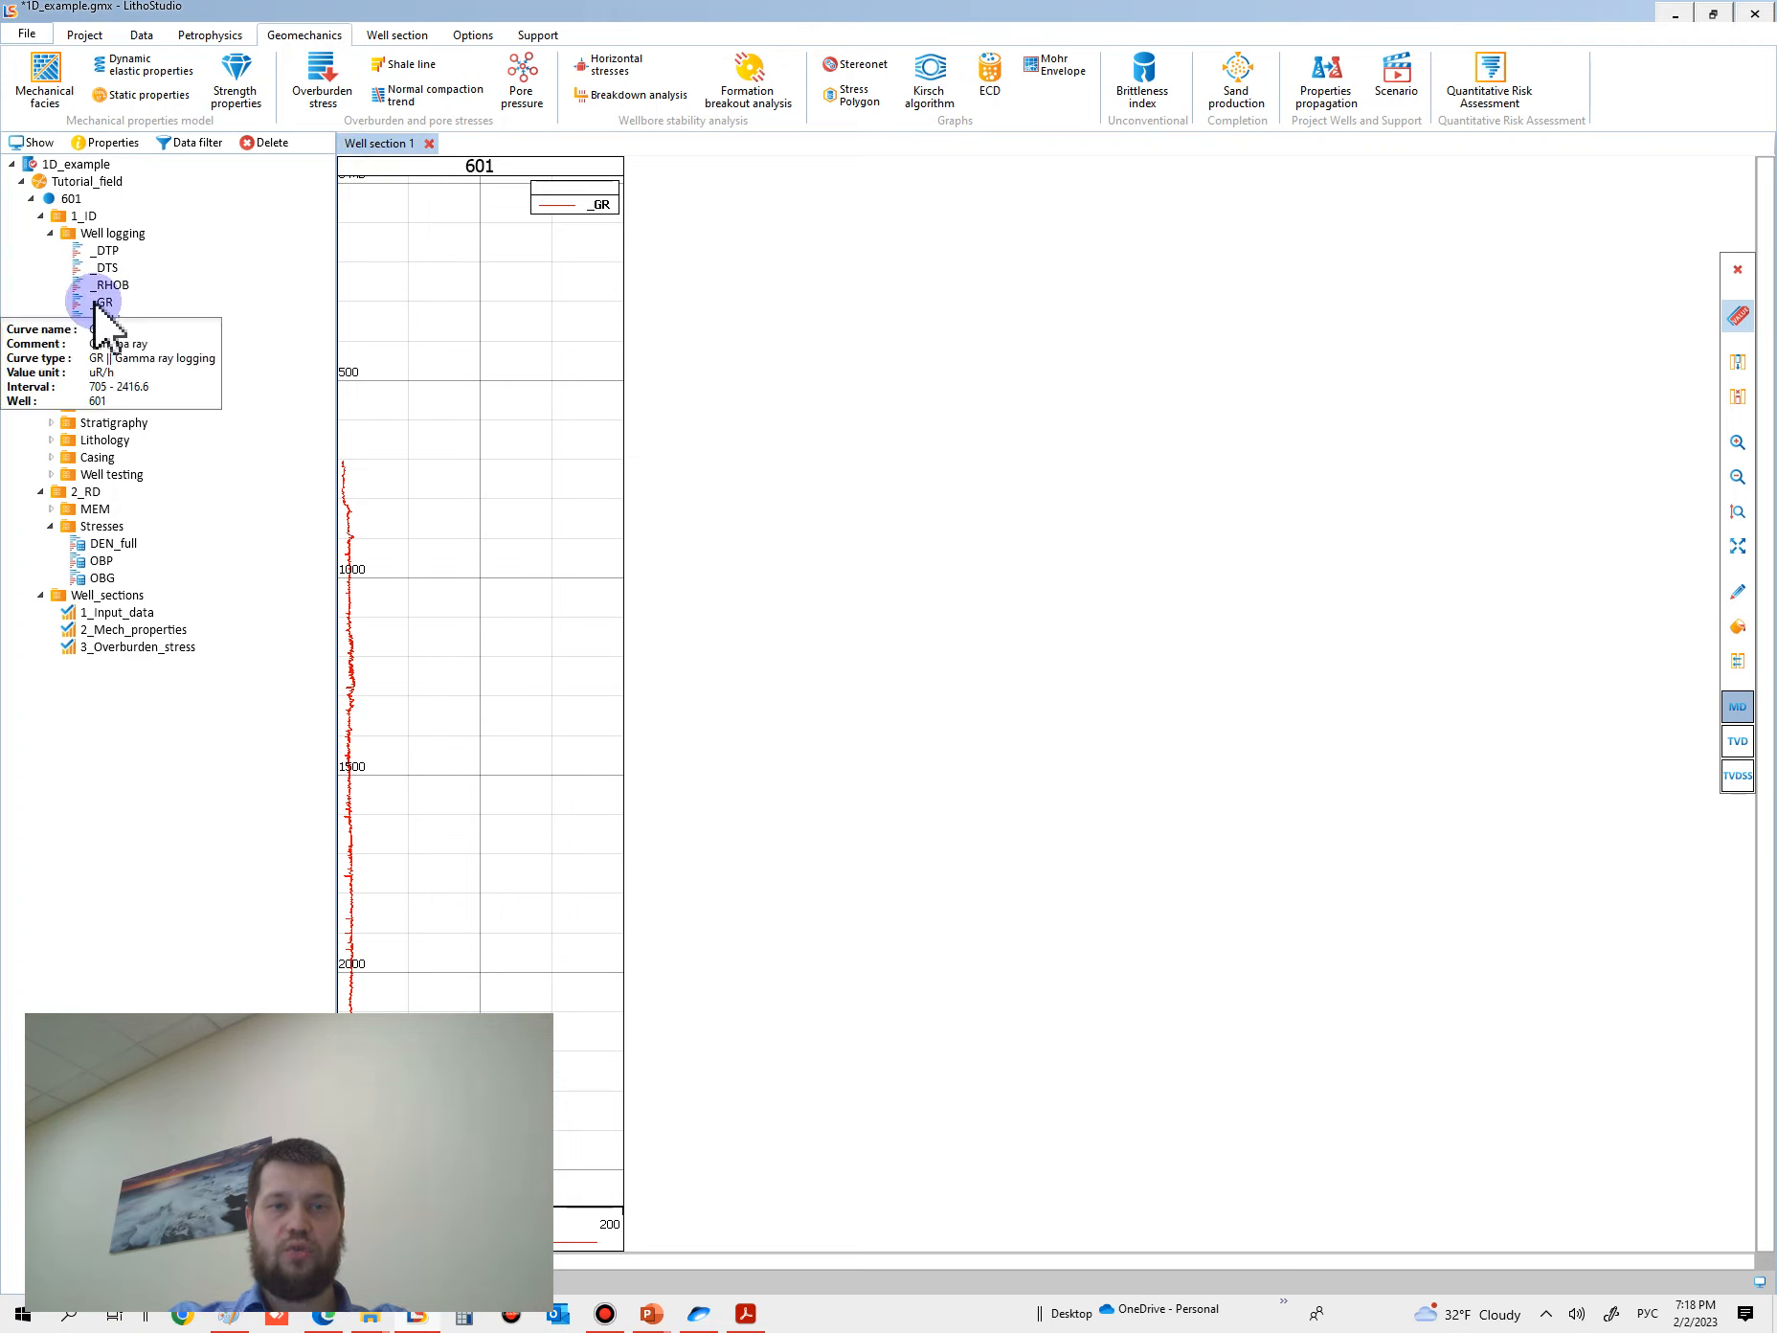
click(438, 661)
click(560, 713)
double_click(590, 738)
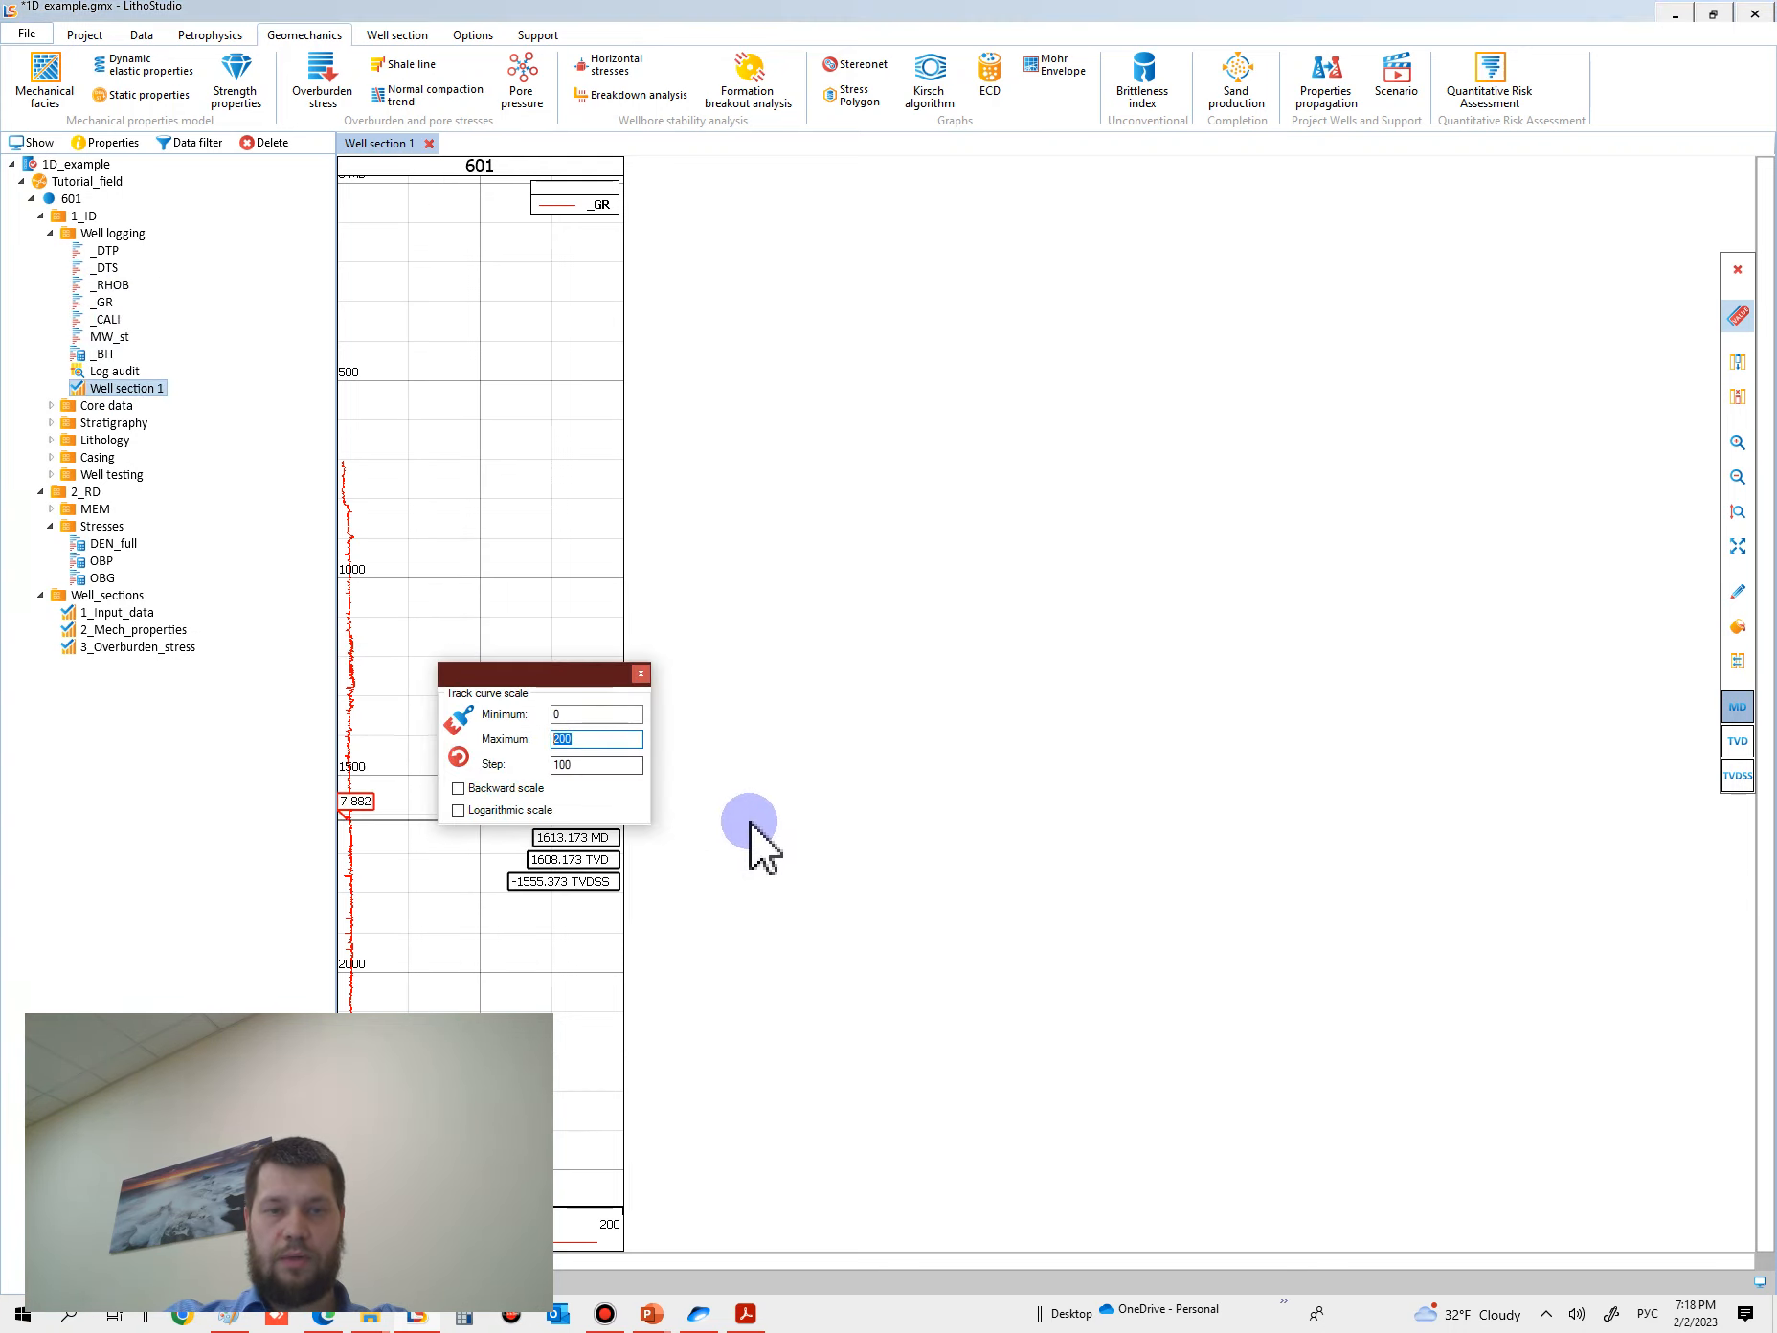
text(20)
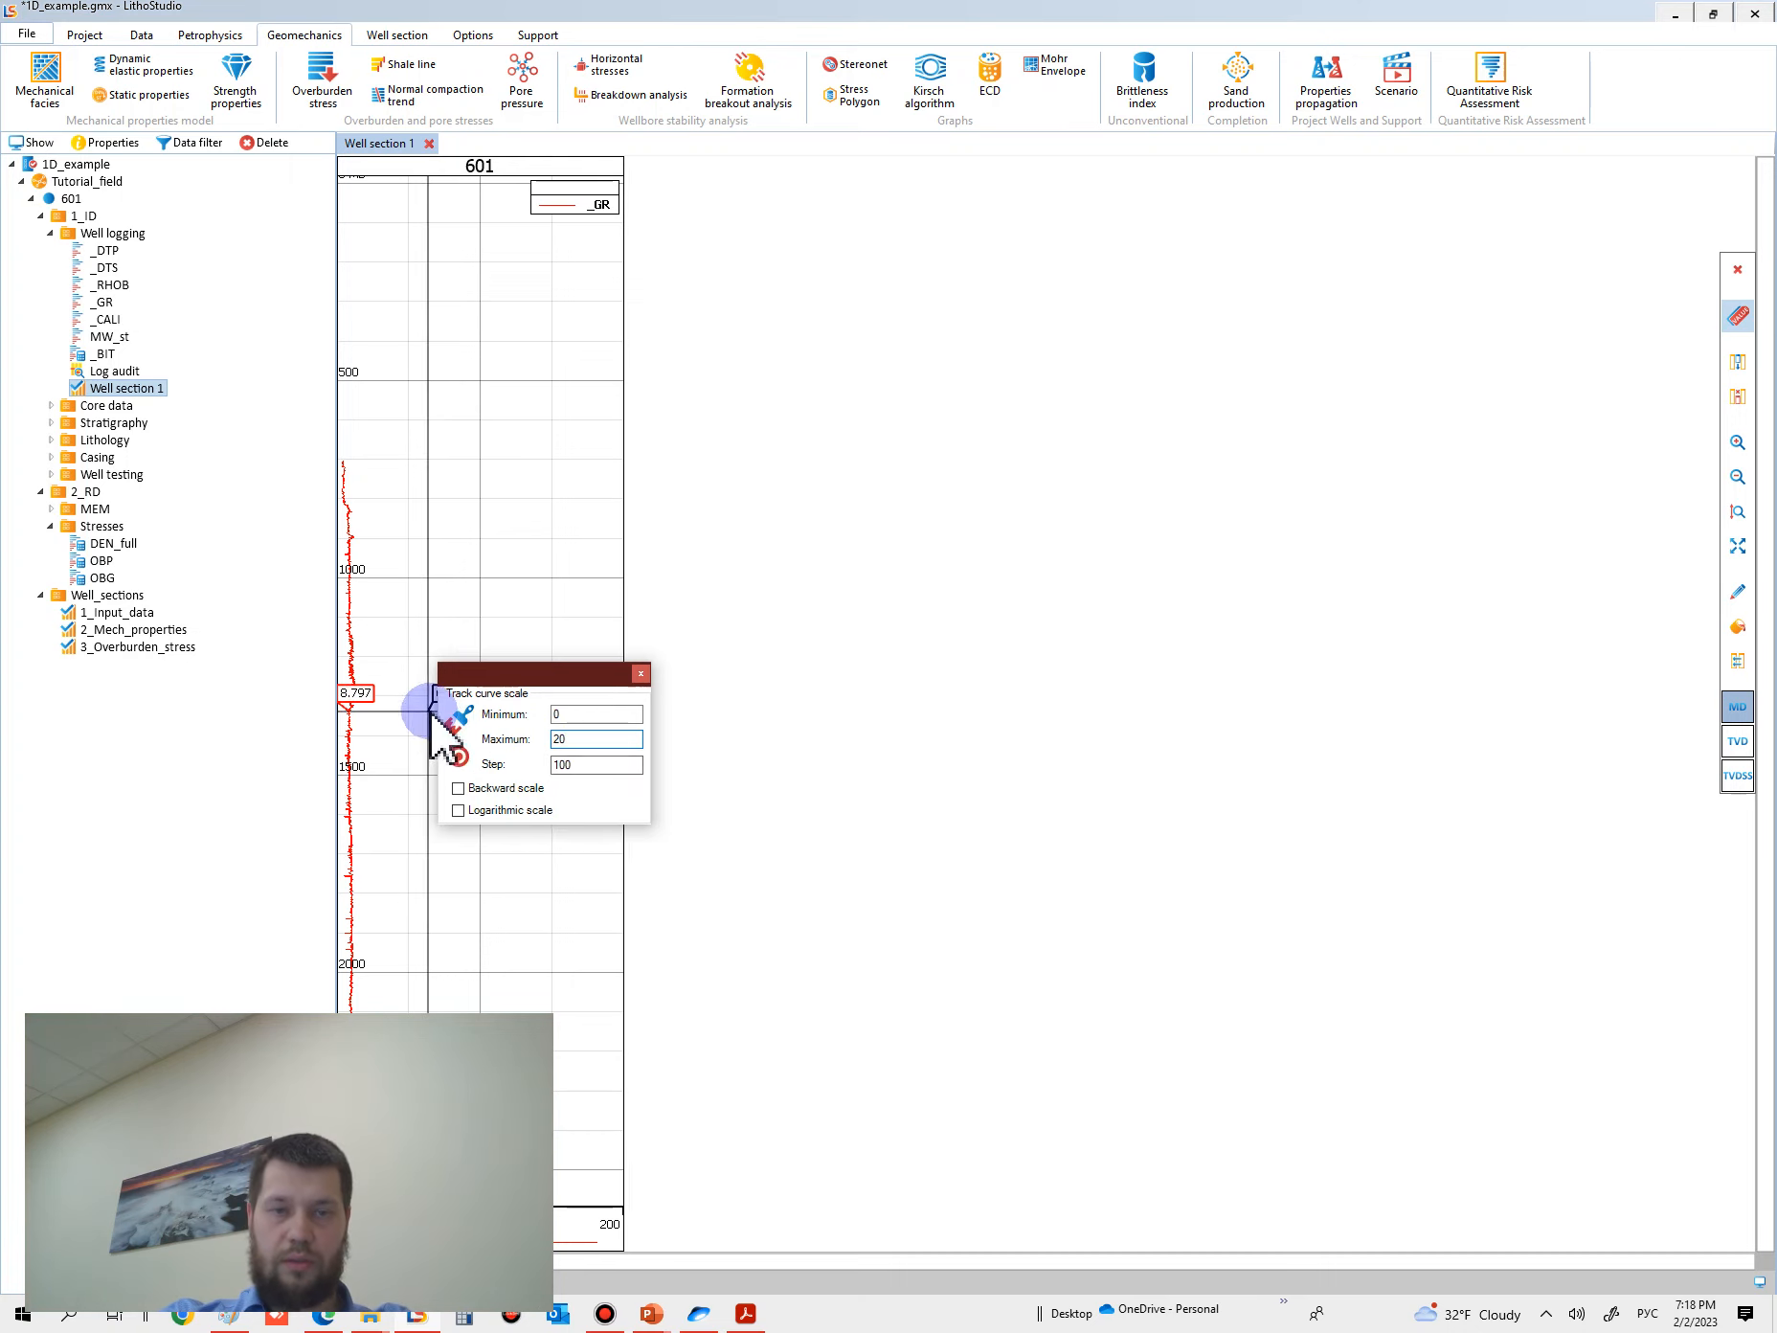
click(455, 721)
scroll(473, 871, up, 5)
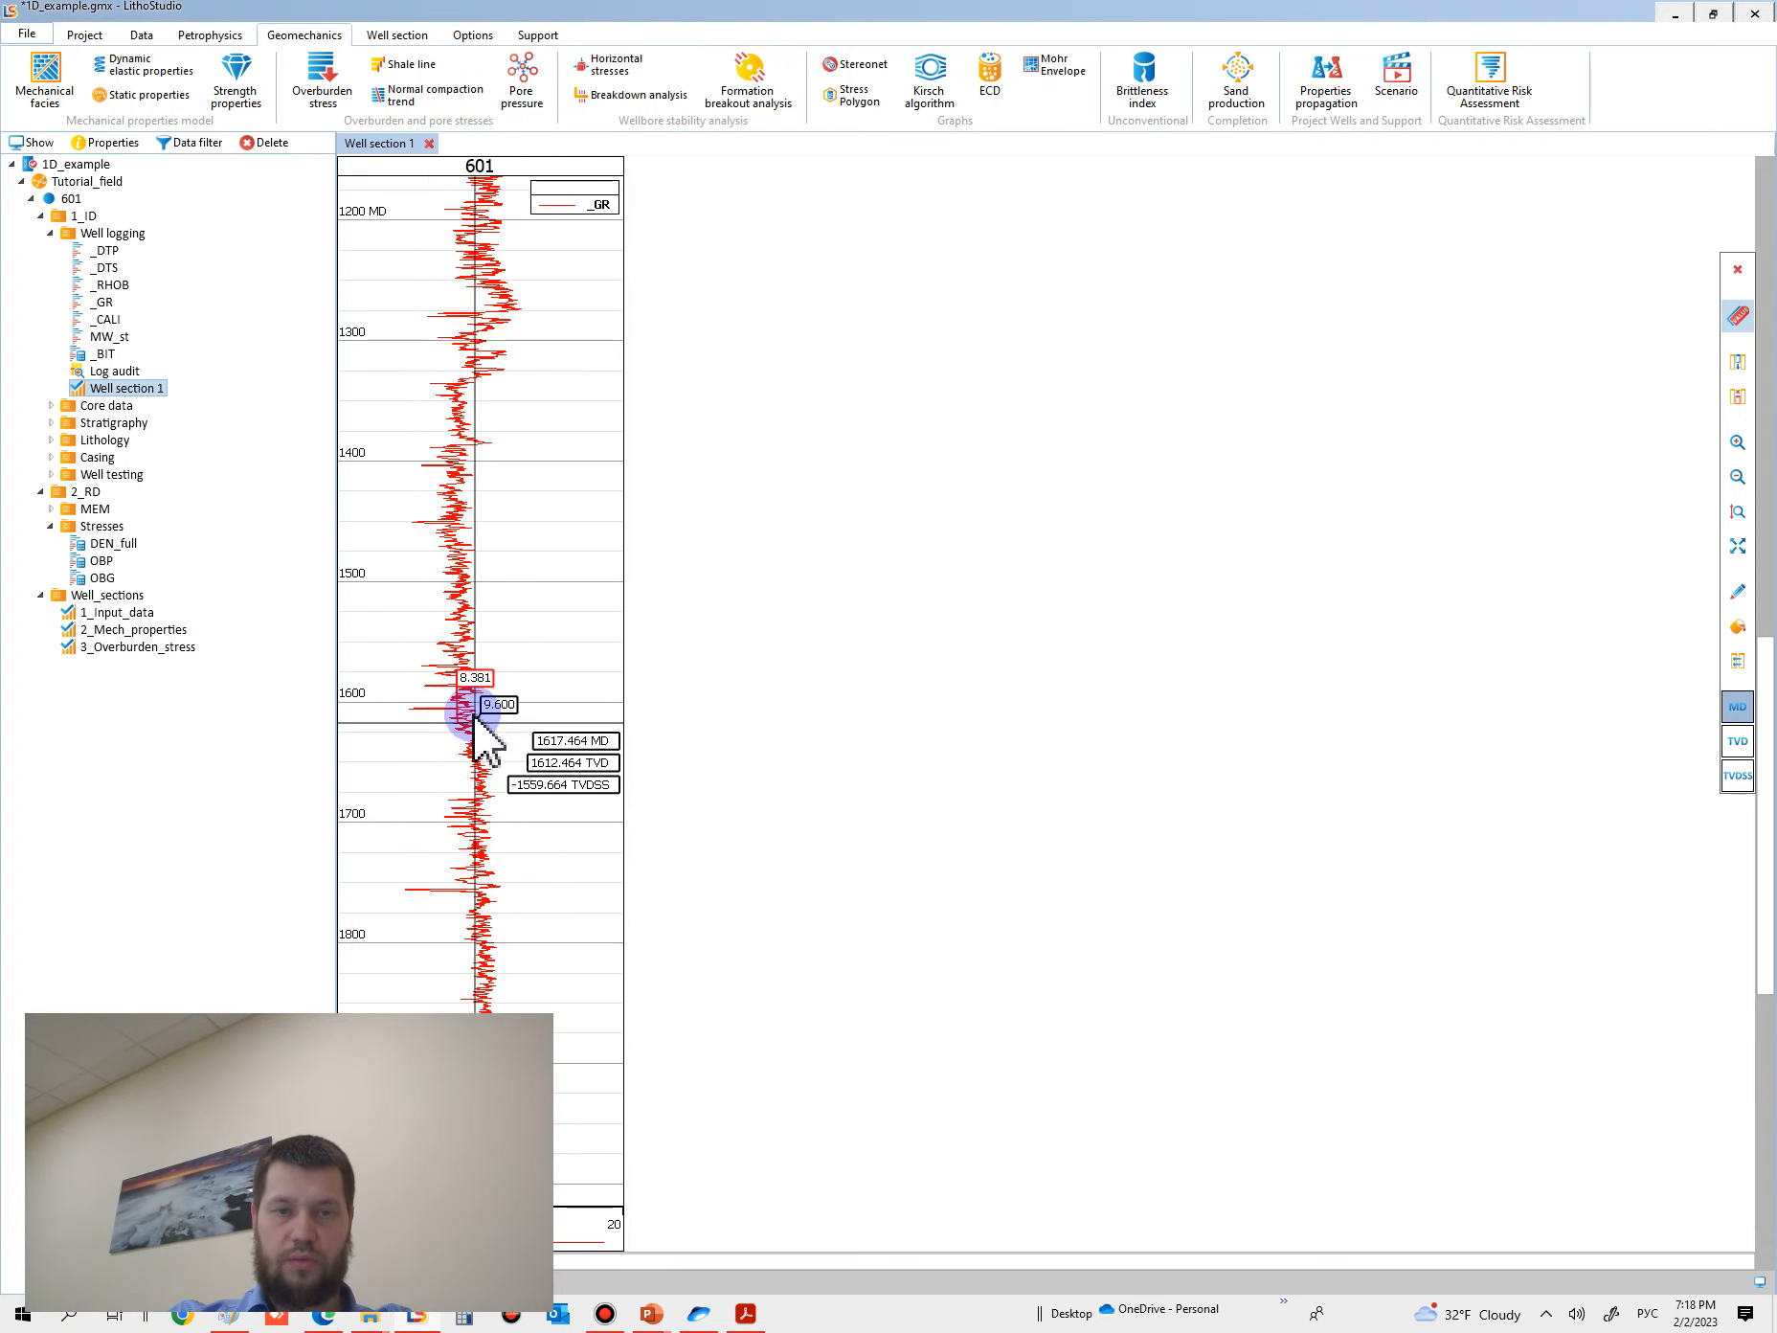
scroll(474, 713, down, 4)
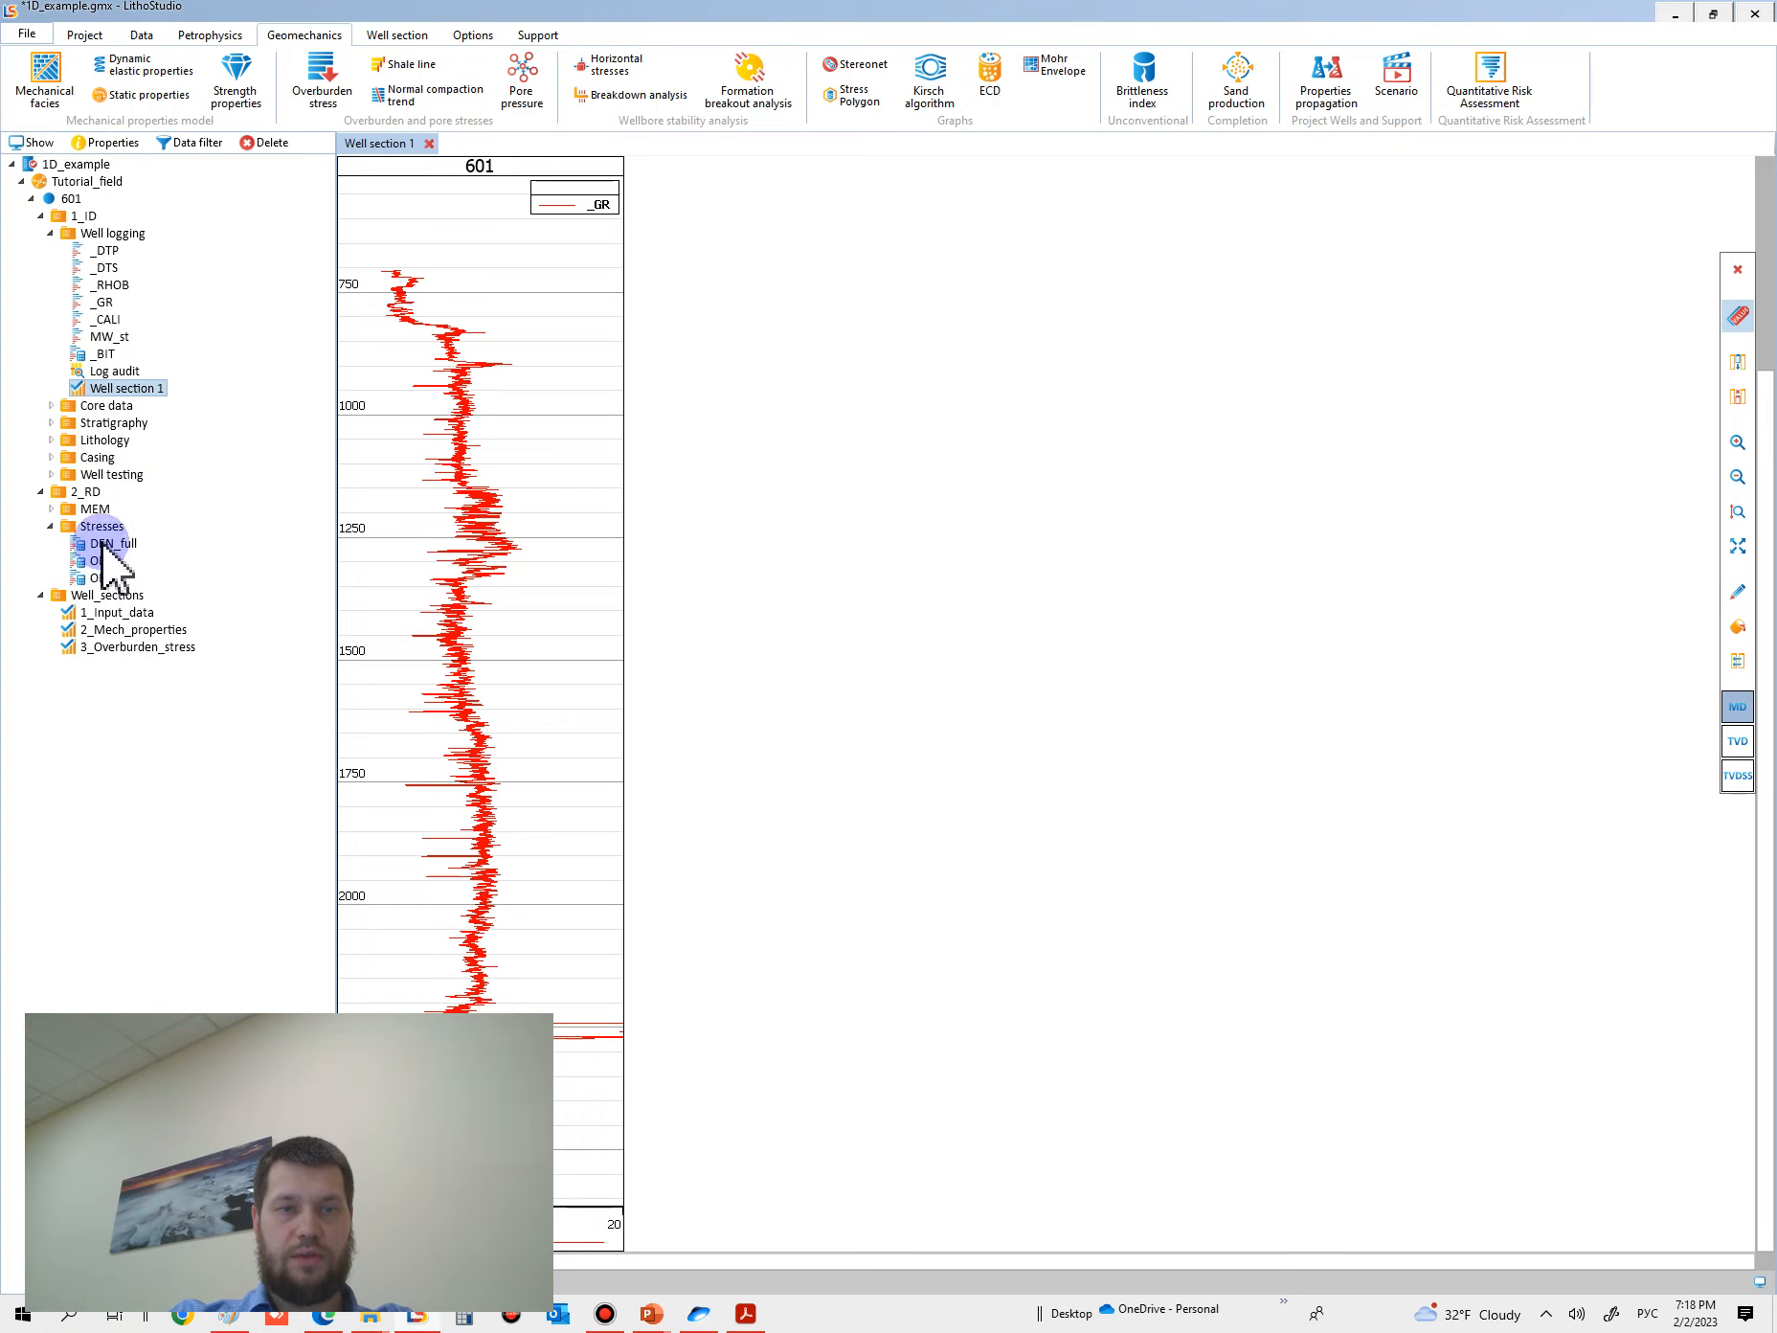
- Add the Lithology data to the well section as its own track beside the _GR track
mouse_move(107, 561)
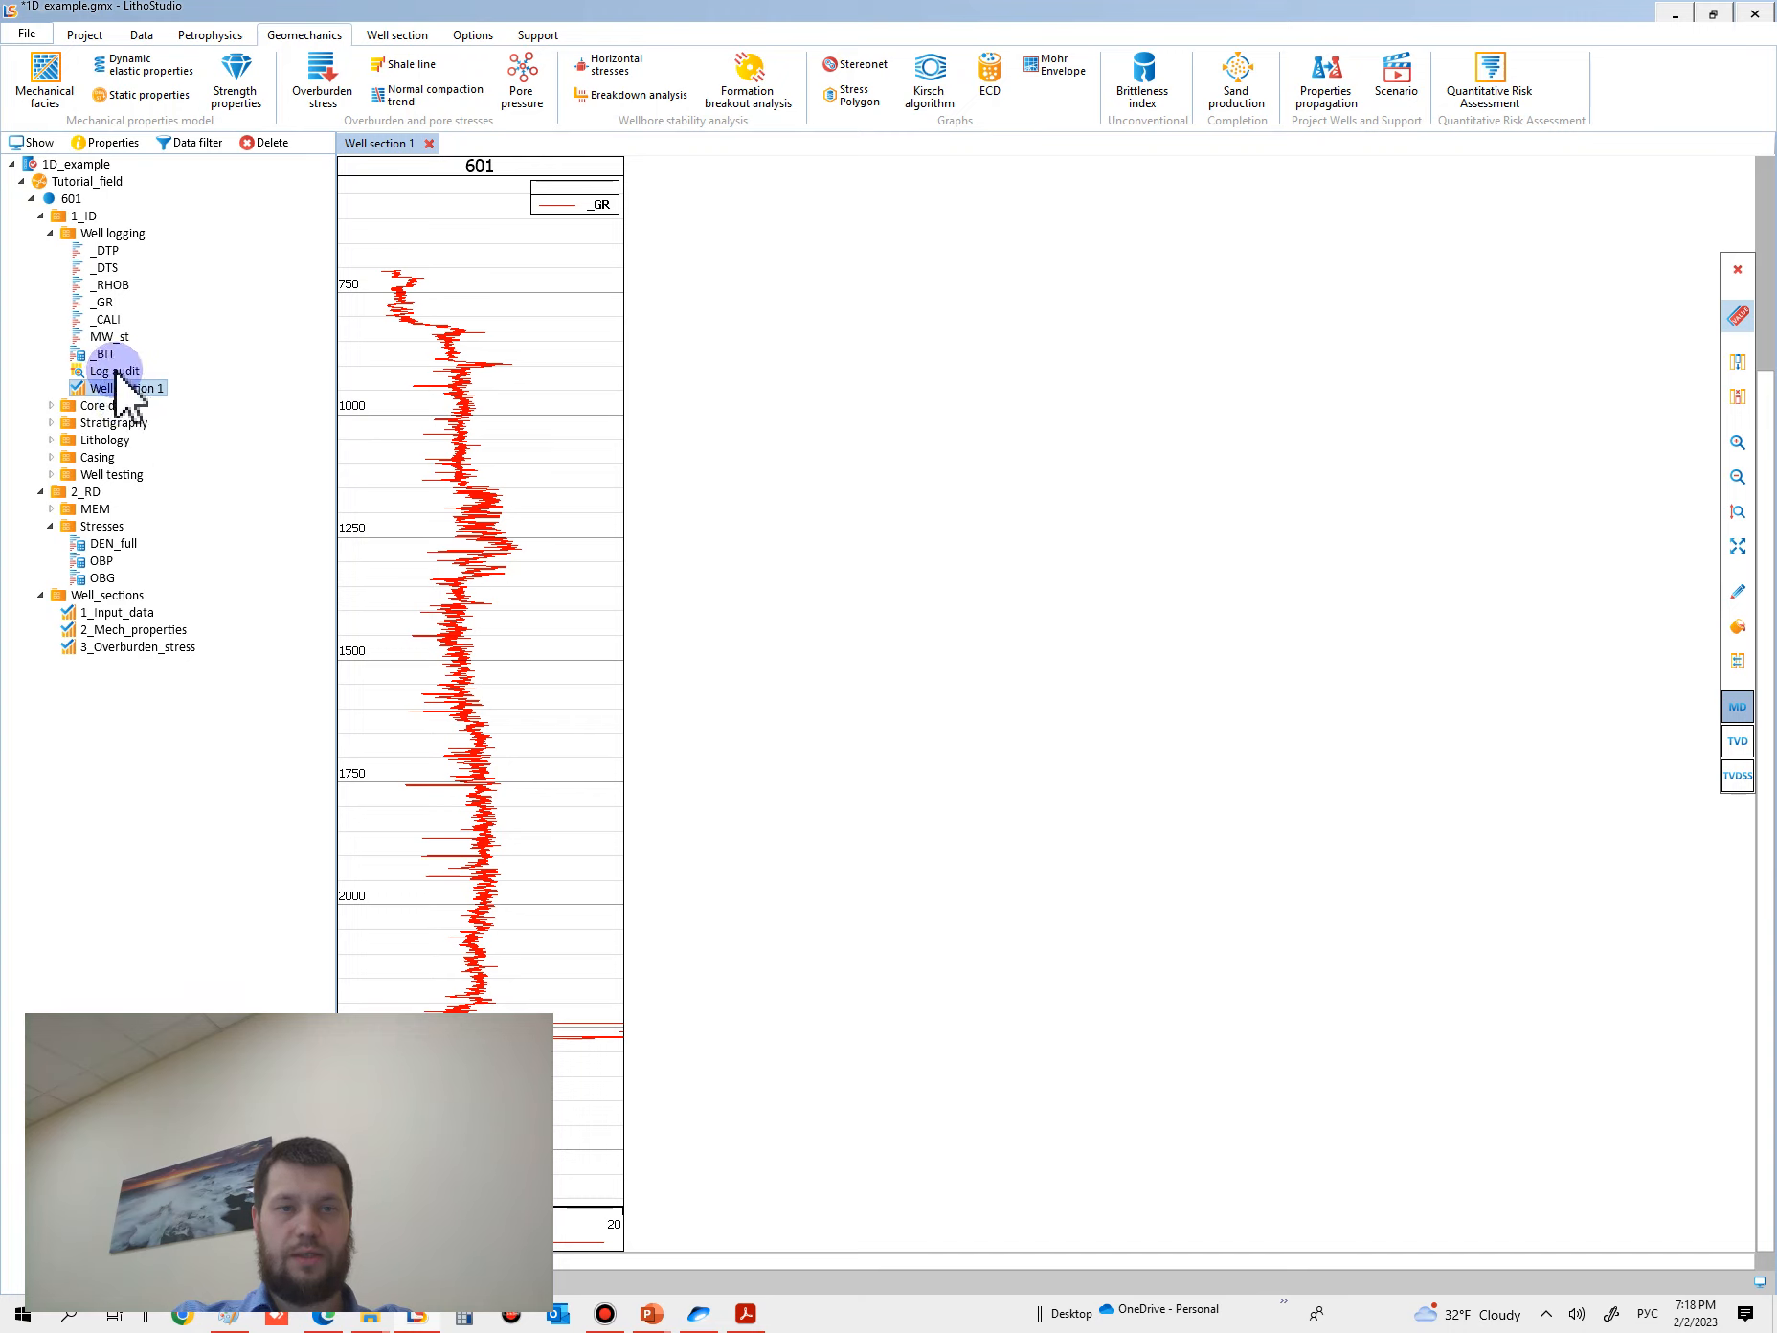
click(51, 440)
drag(114, 456, 603, 474)
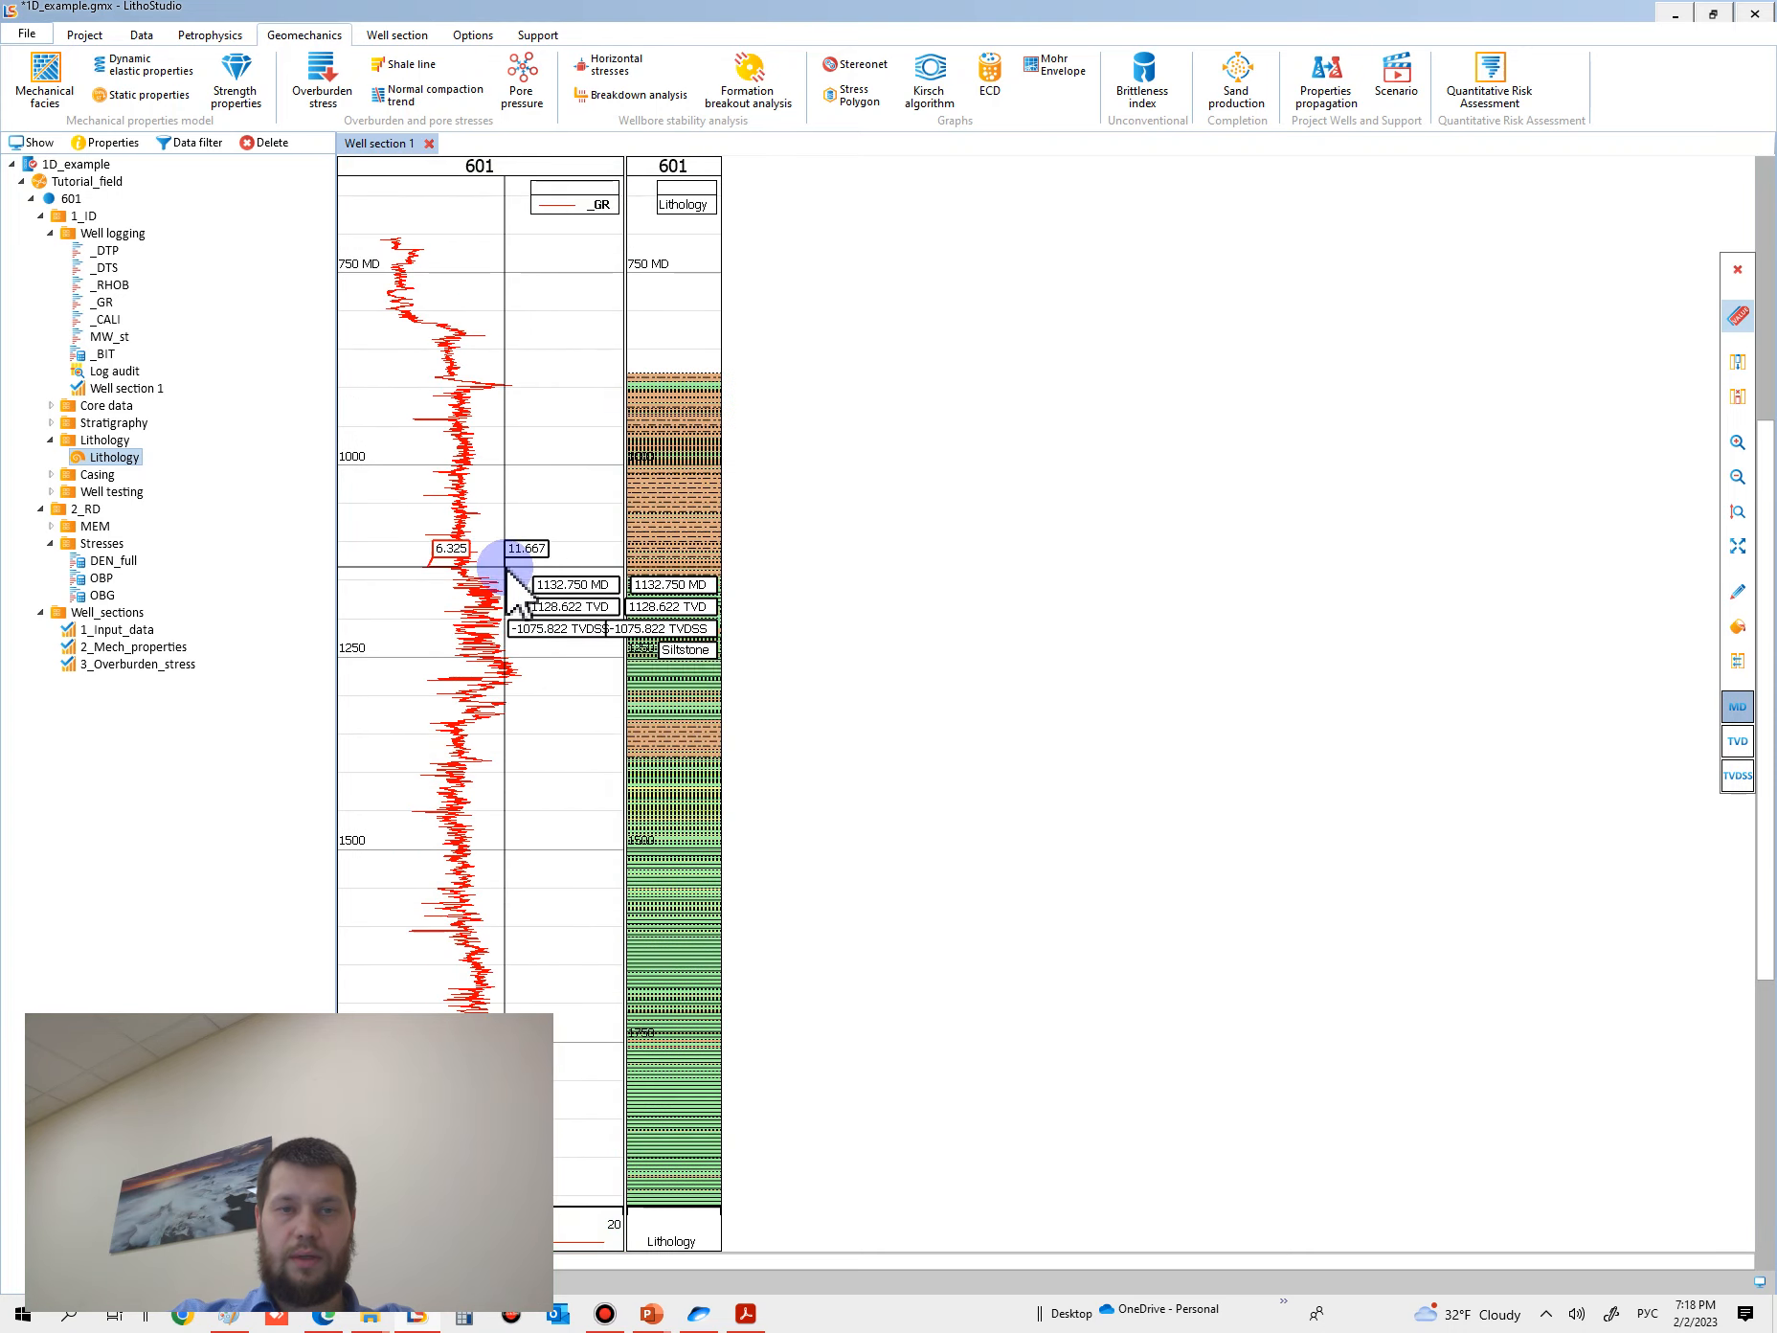
ctrl+scroll(504, 617, up, 3)
scroll(510, 588, down, 1)
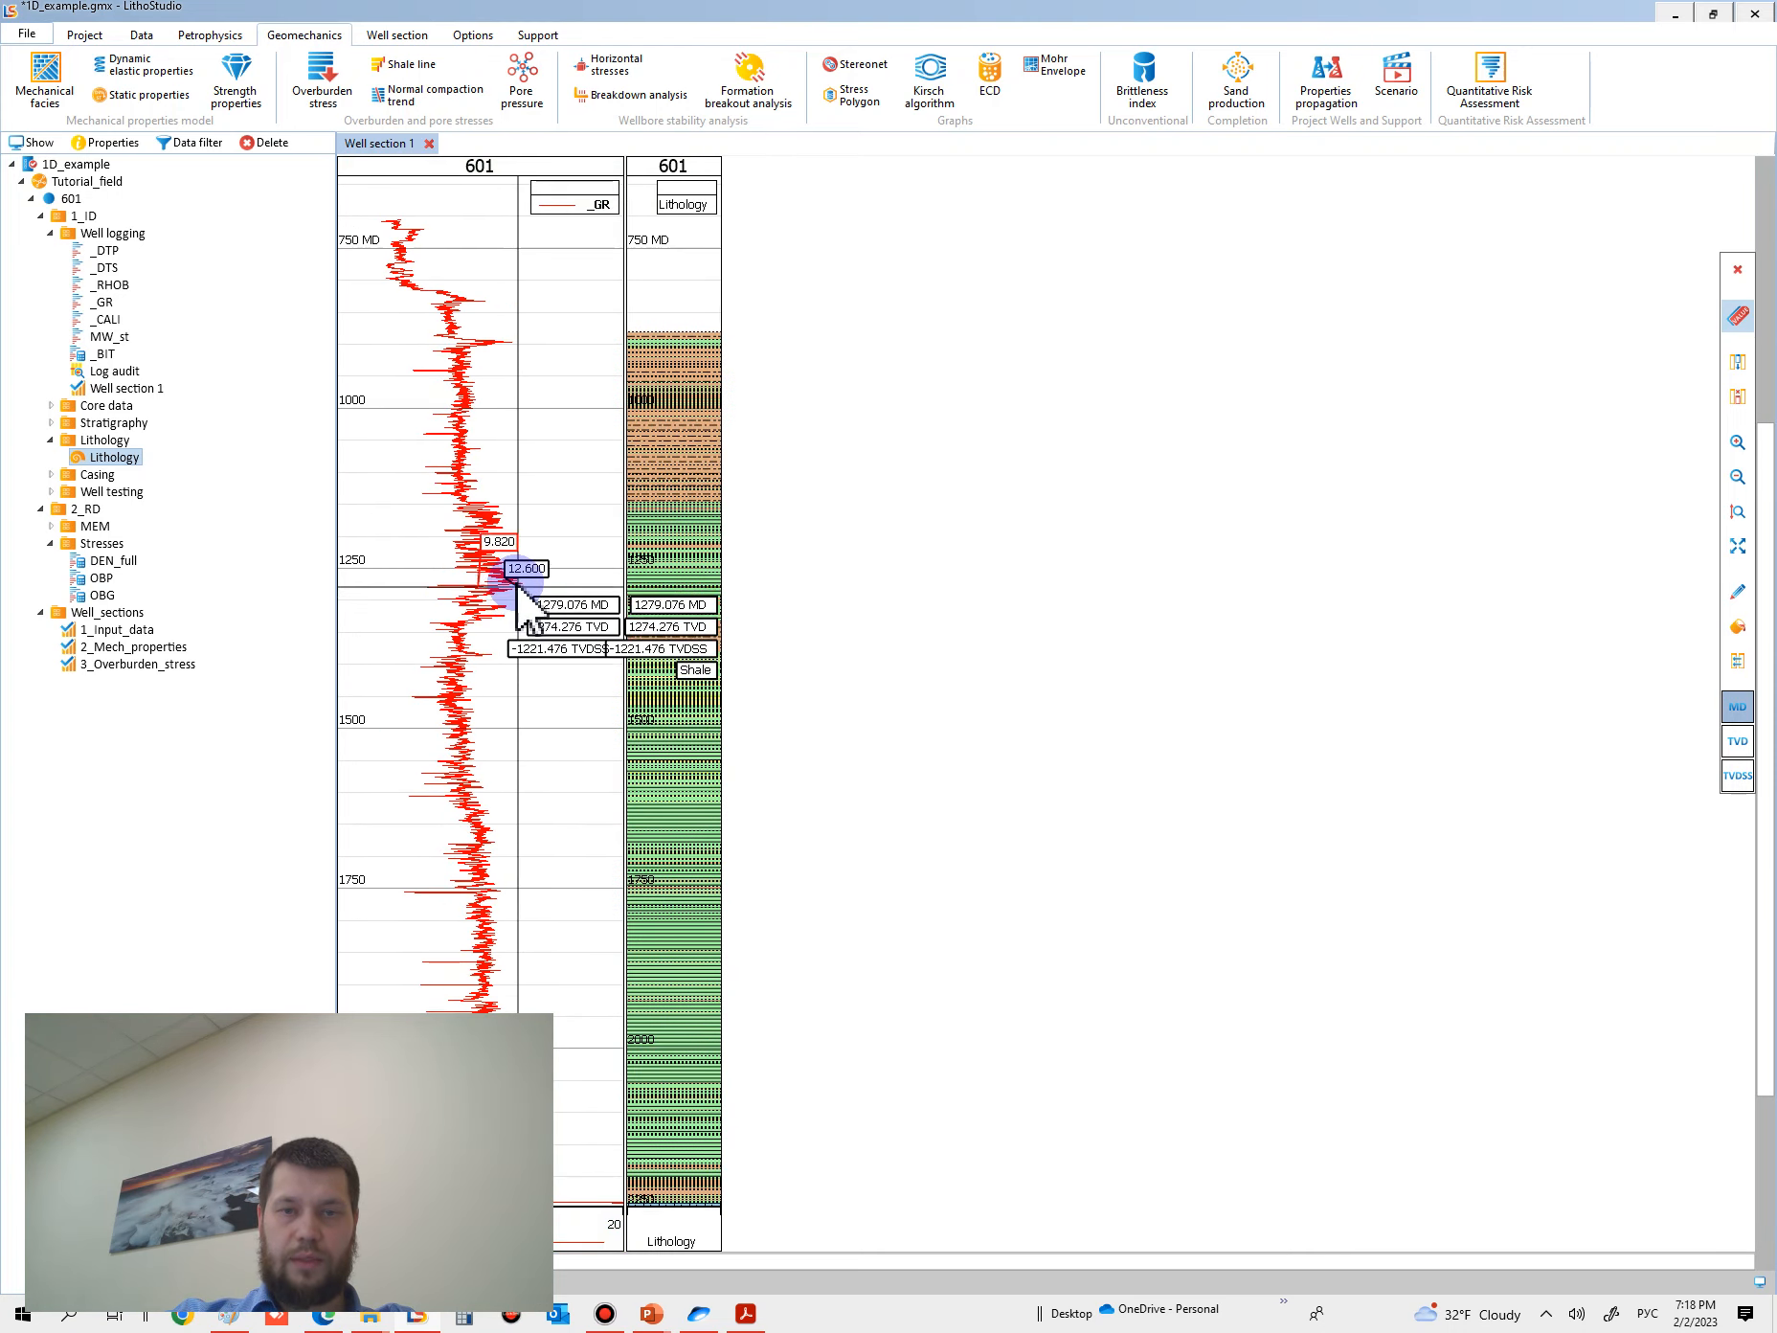
ctrl+scroll(514, 582, down, 2)
ctrl+scroll(513, 575, up, 1)
scroll(511, 541, down, 1)
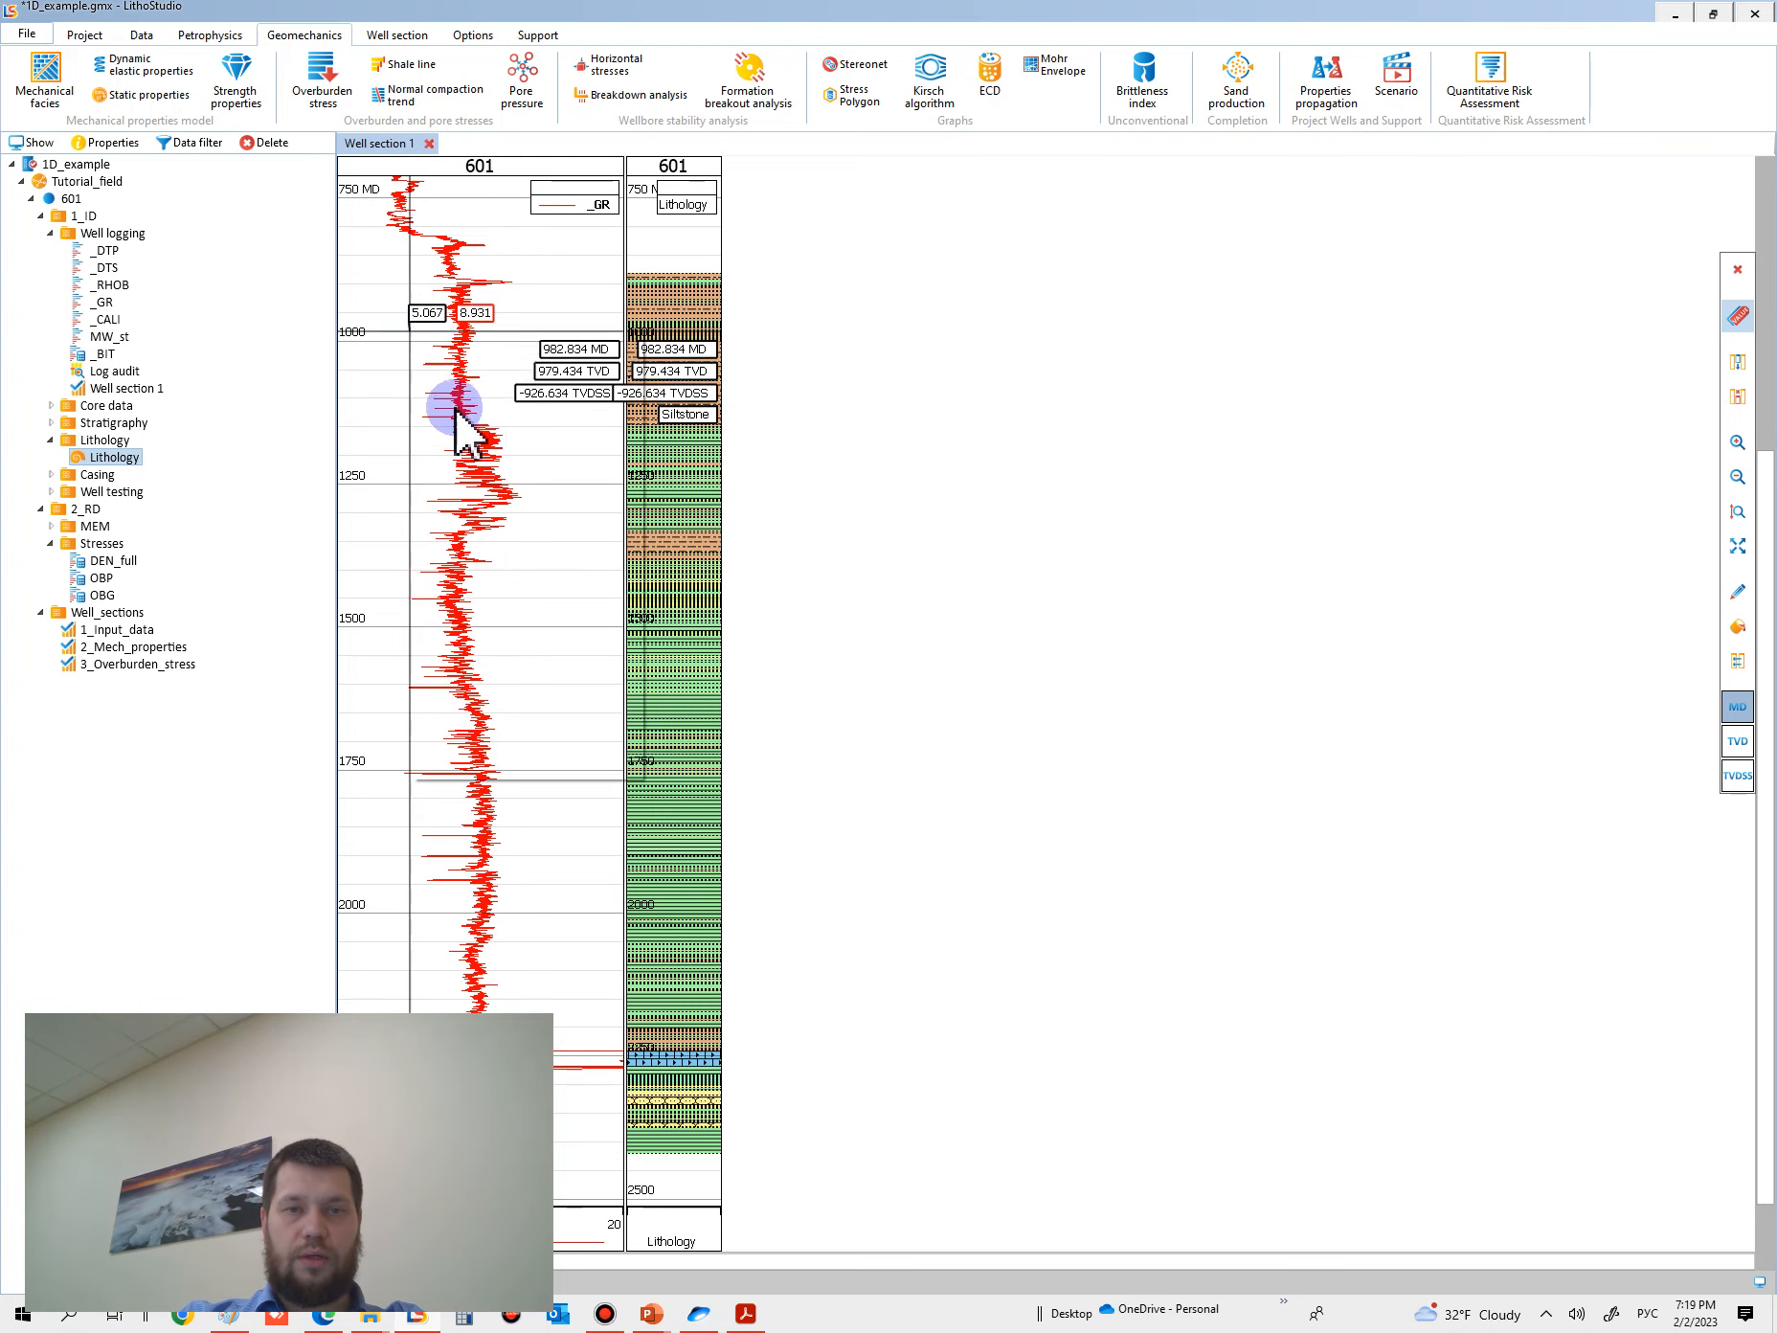
- Draw a near-vertical six-point curve through the _GR log, from depth about 770 to 2433 at values about 8.5 to 9.1, and save it as SHLN_GR
right_click(411, 334)
click(510, 456)
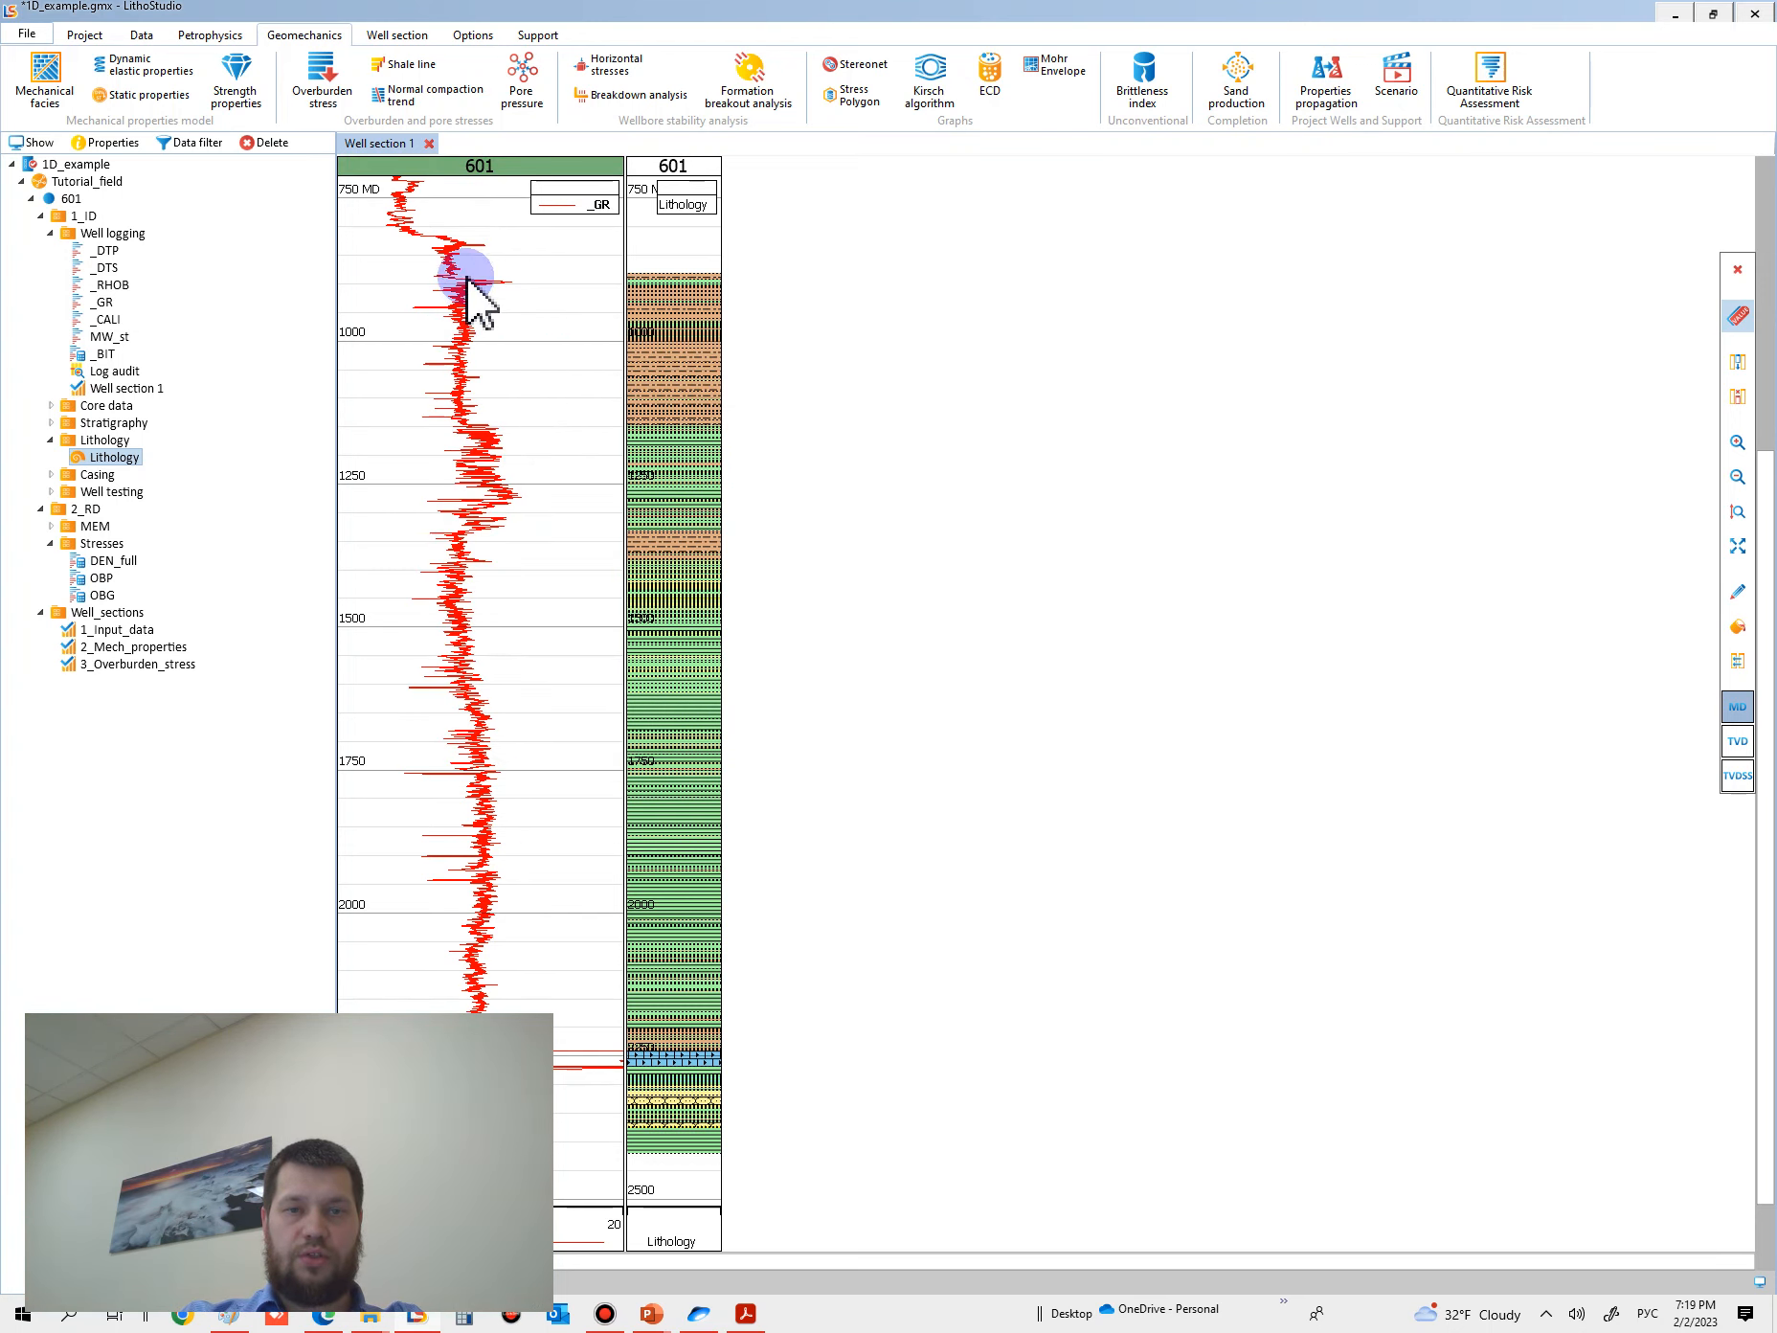
click(459, 209)
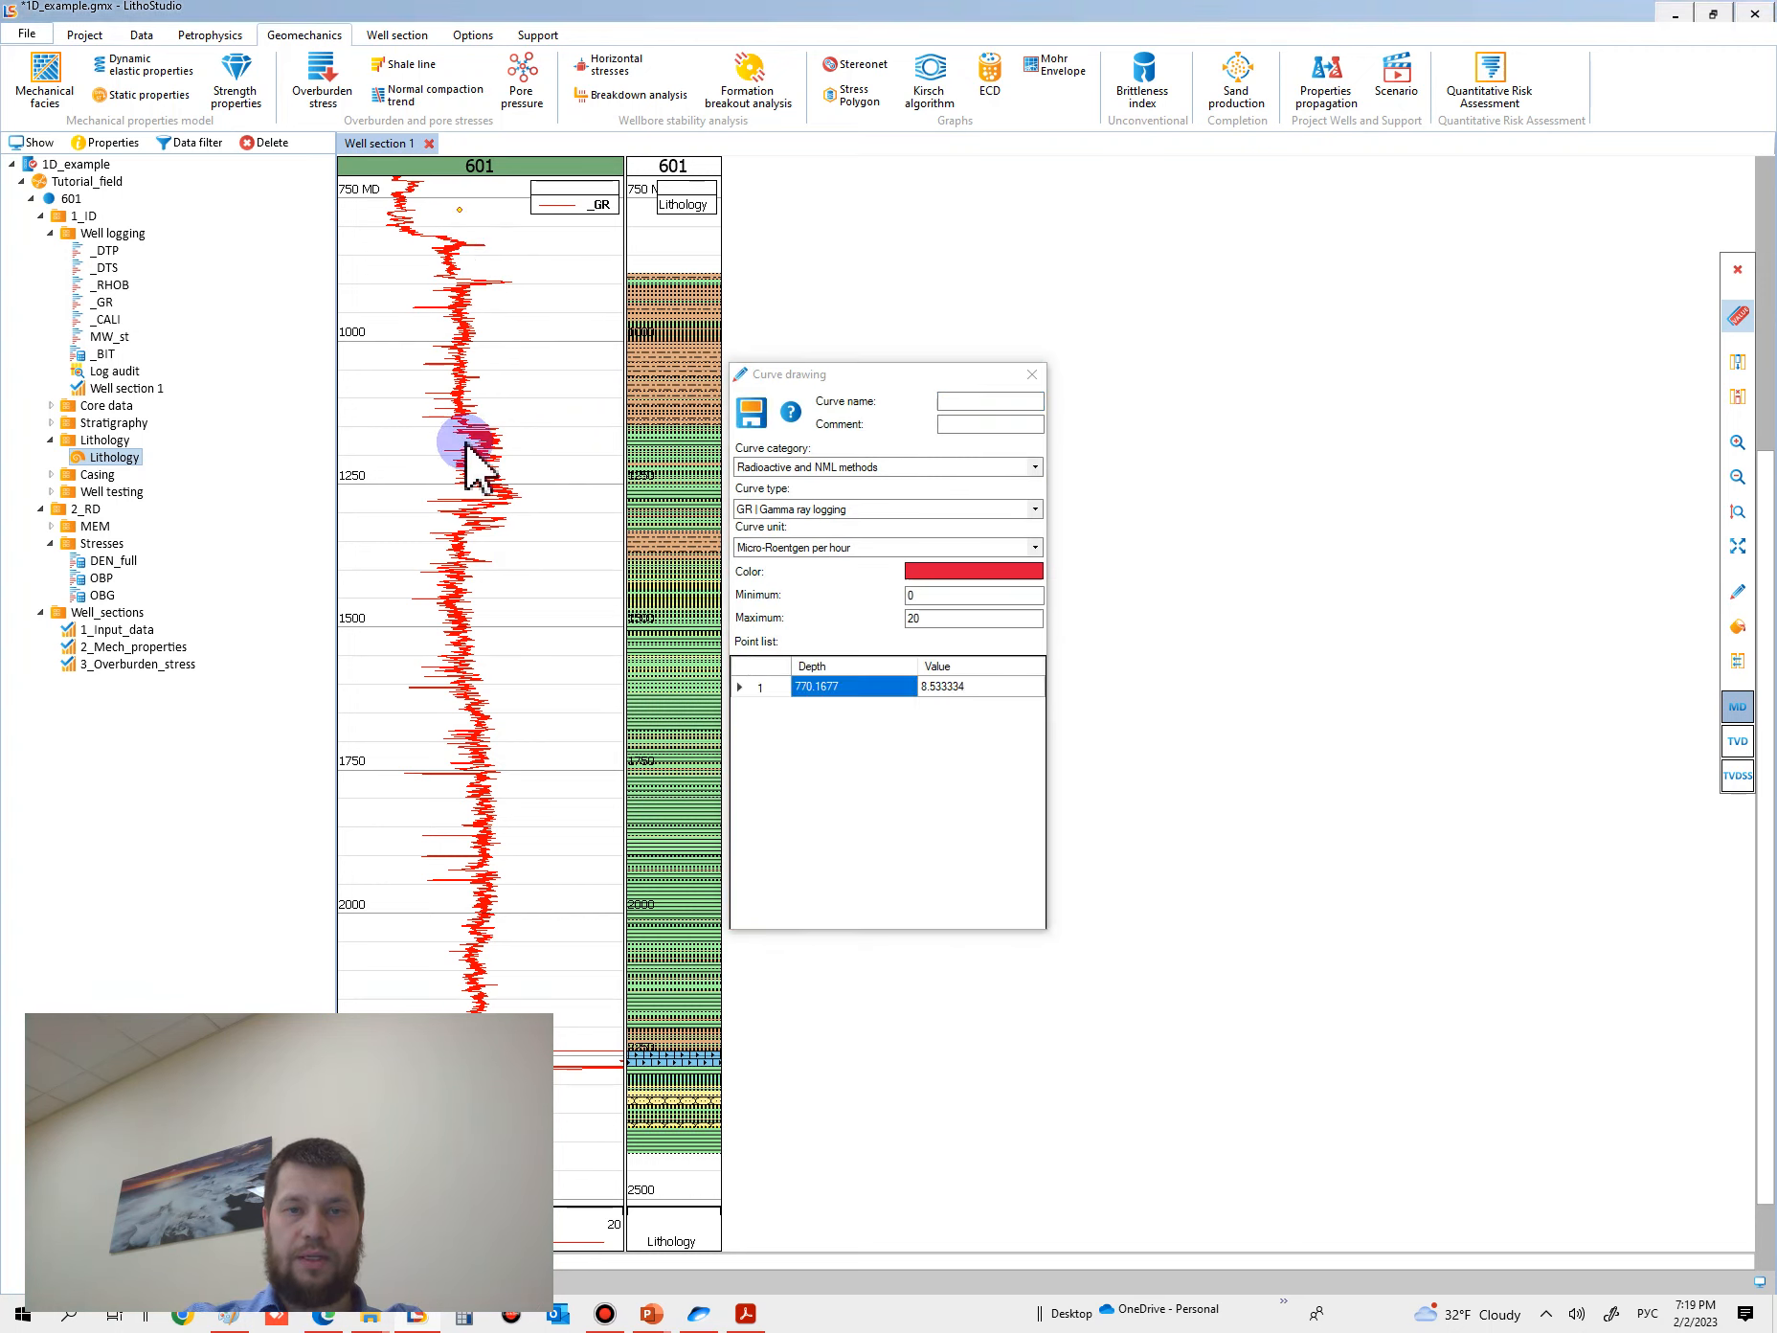
click(464, 433)
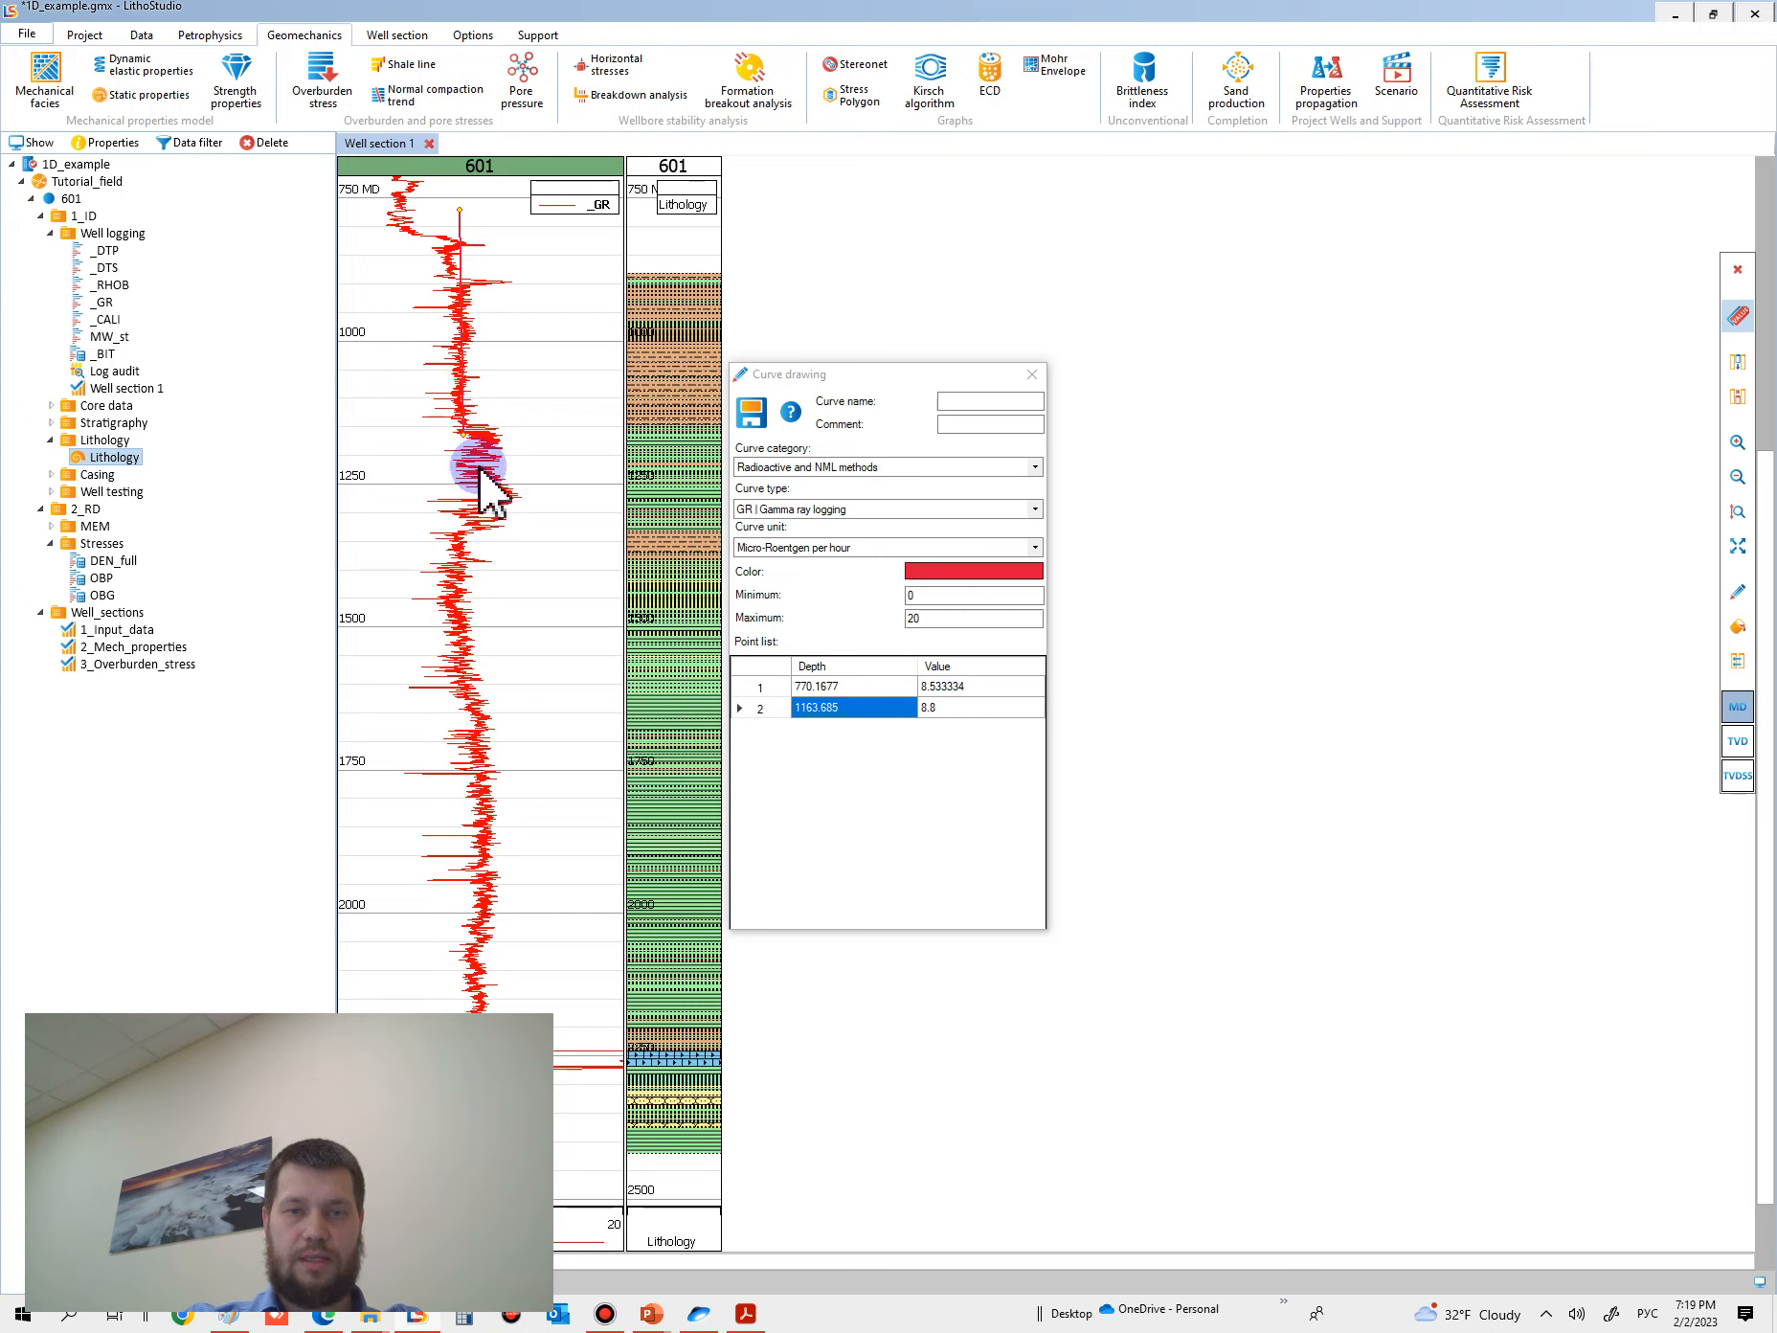
click(466, 526)
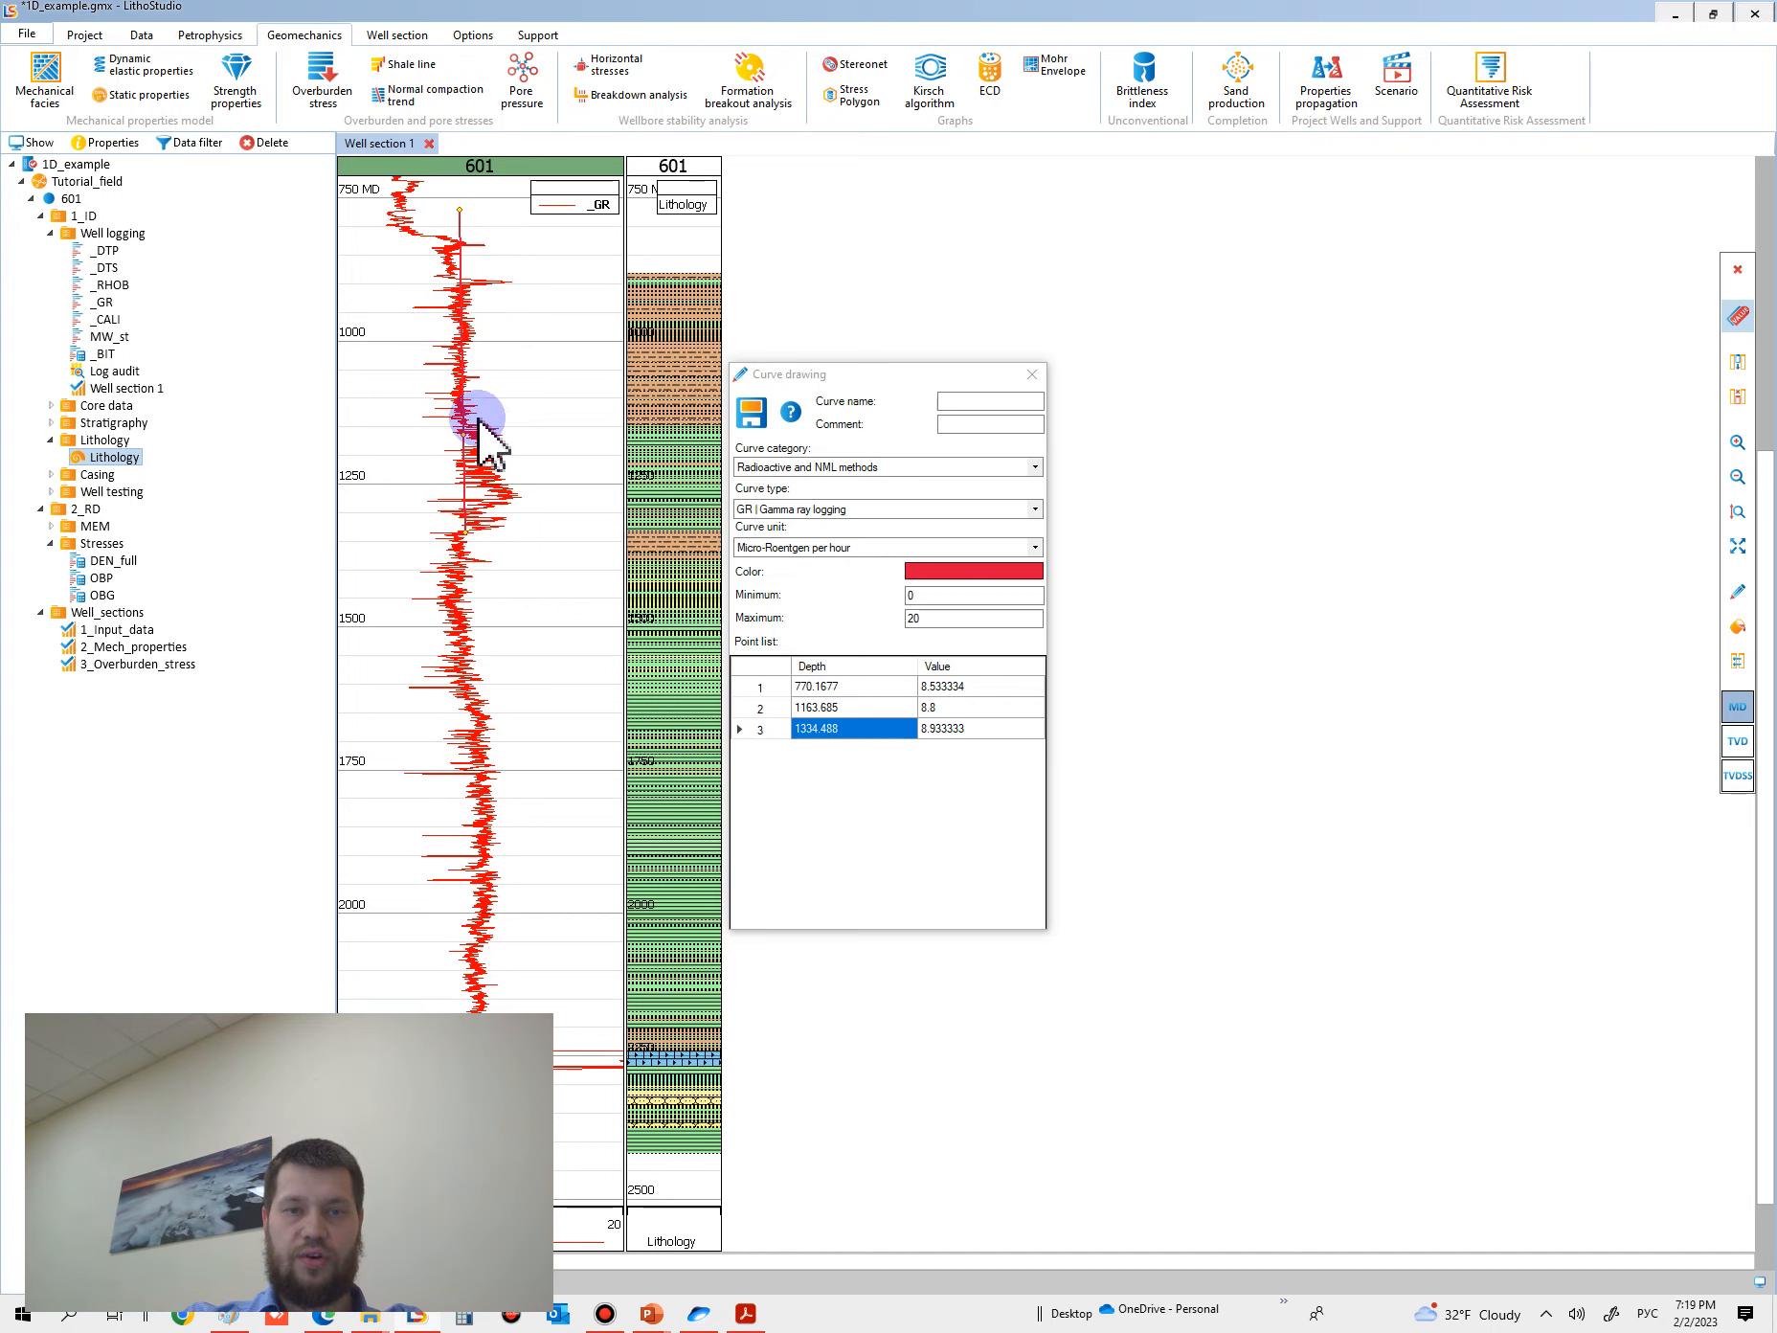
click(463, 622)
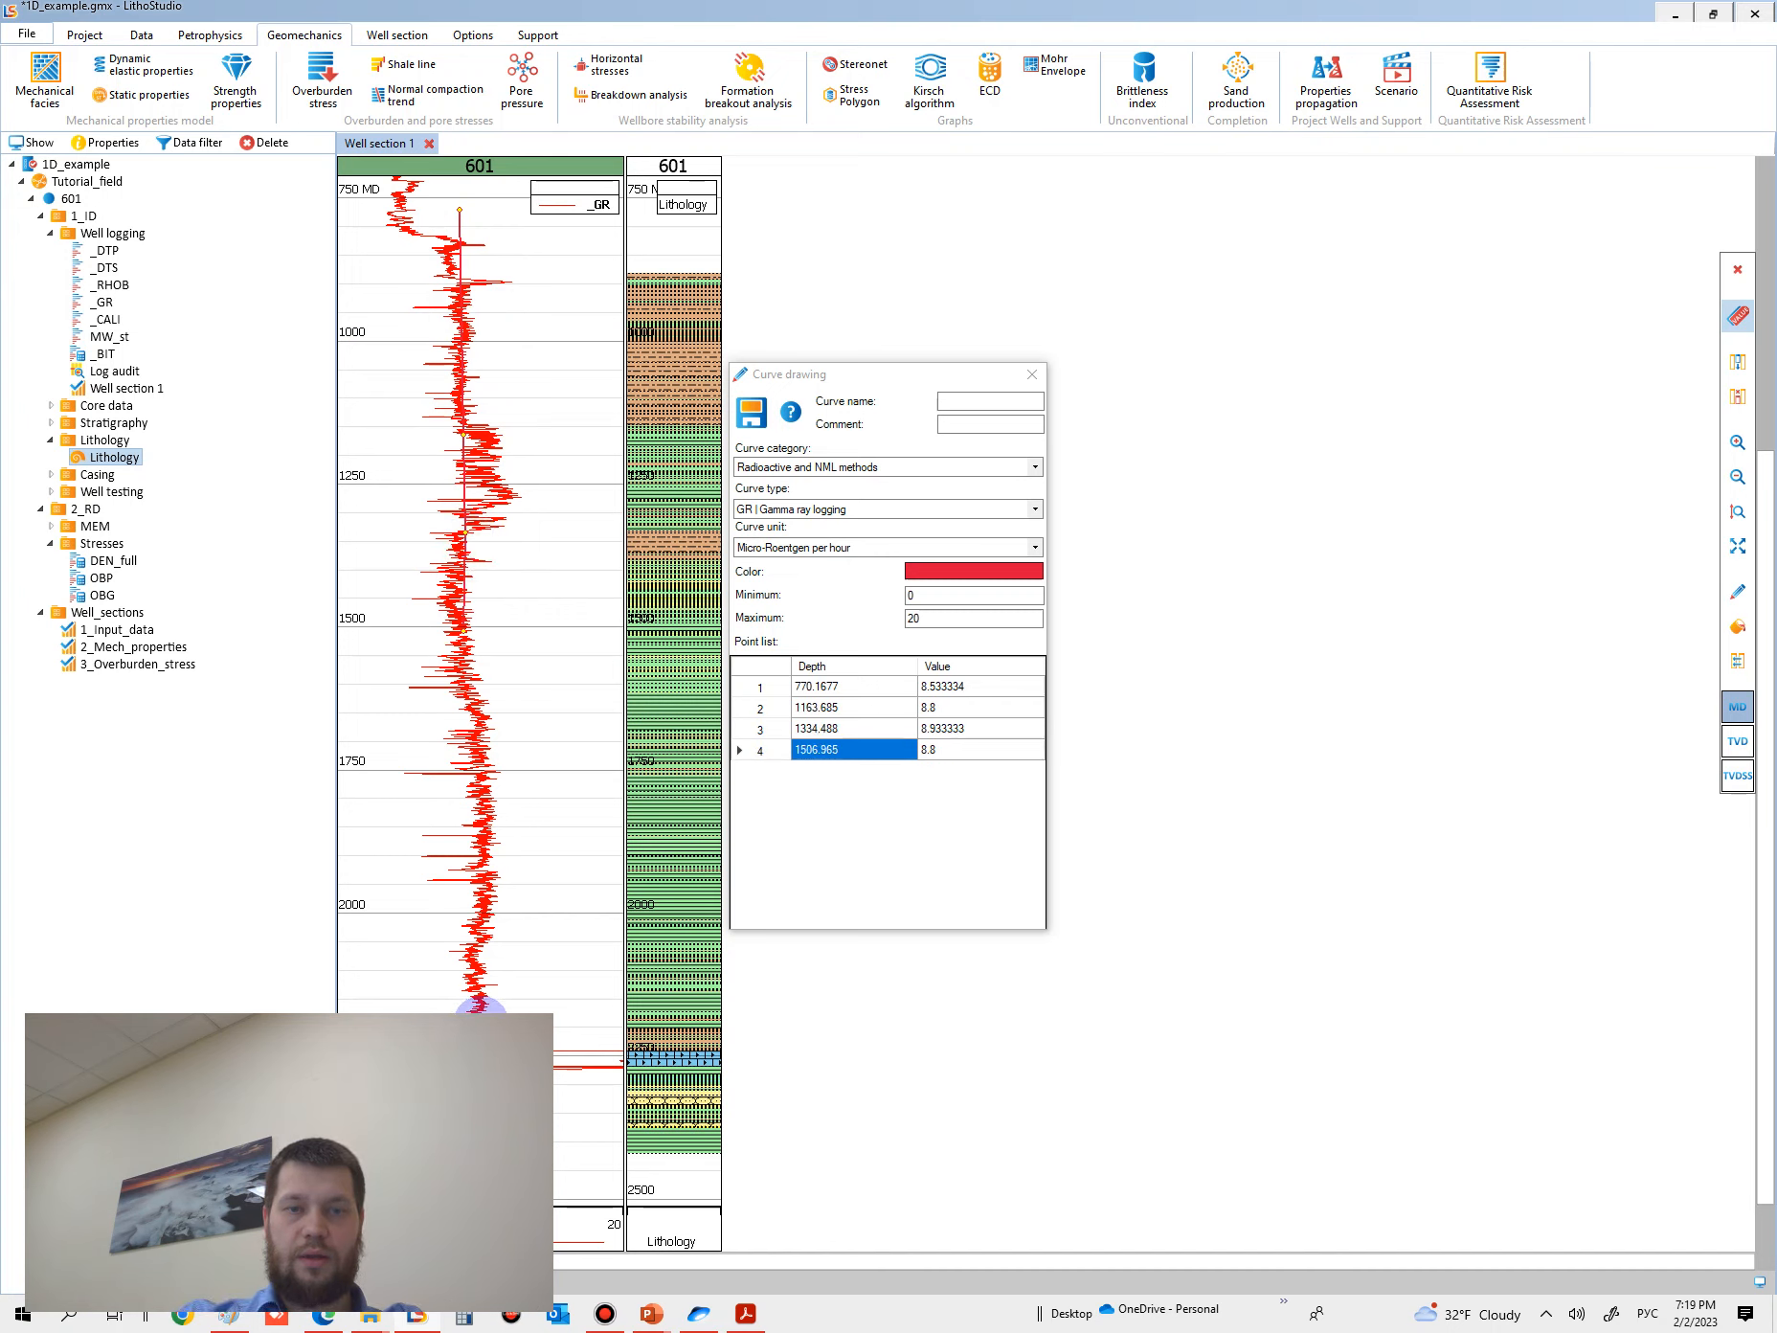
click(467, 1026)
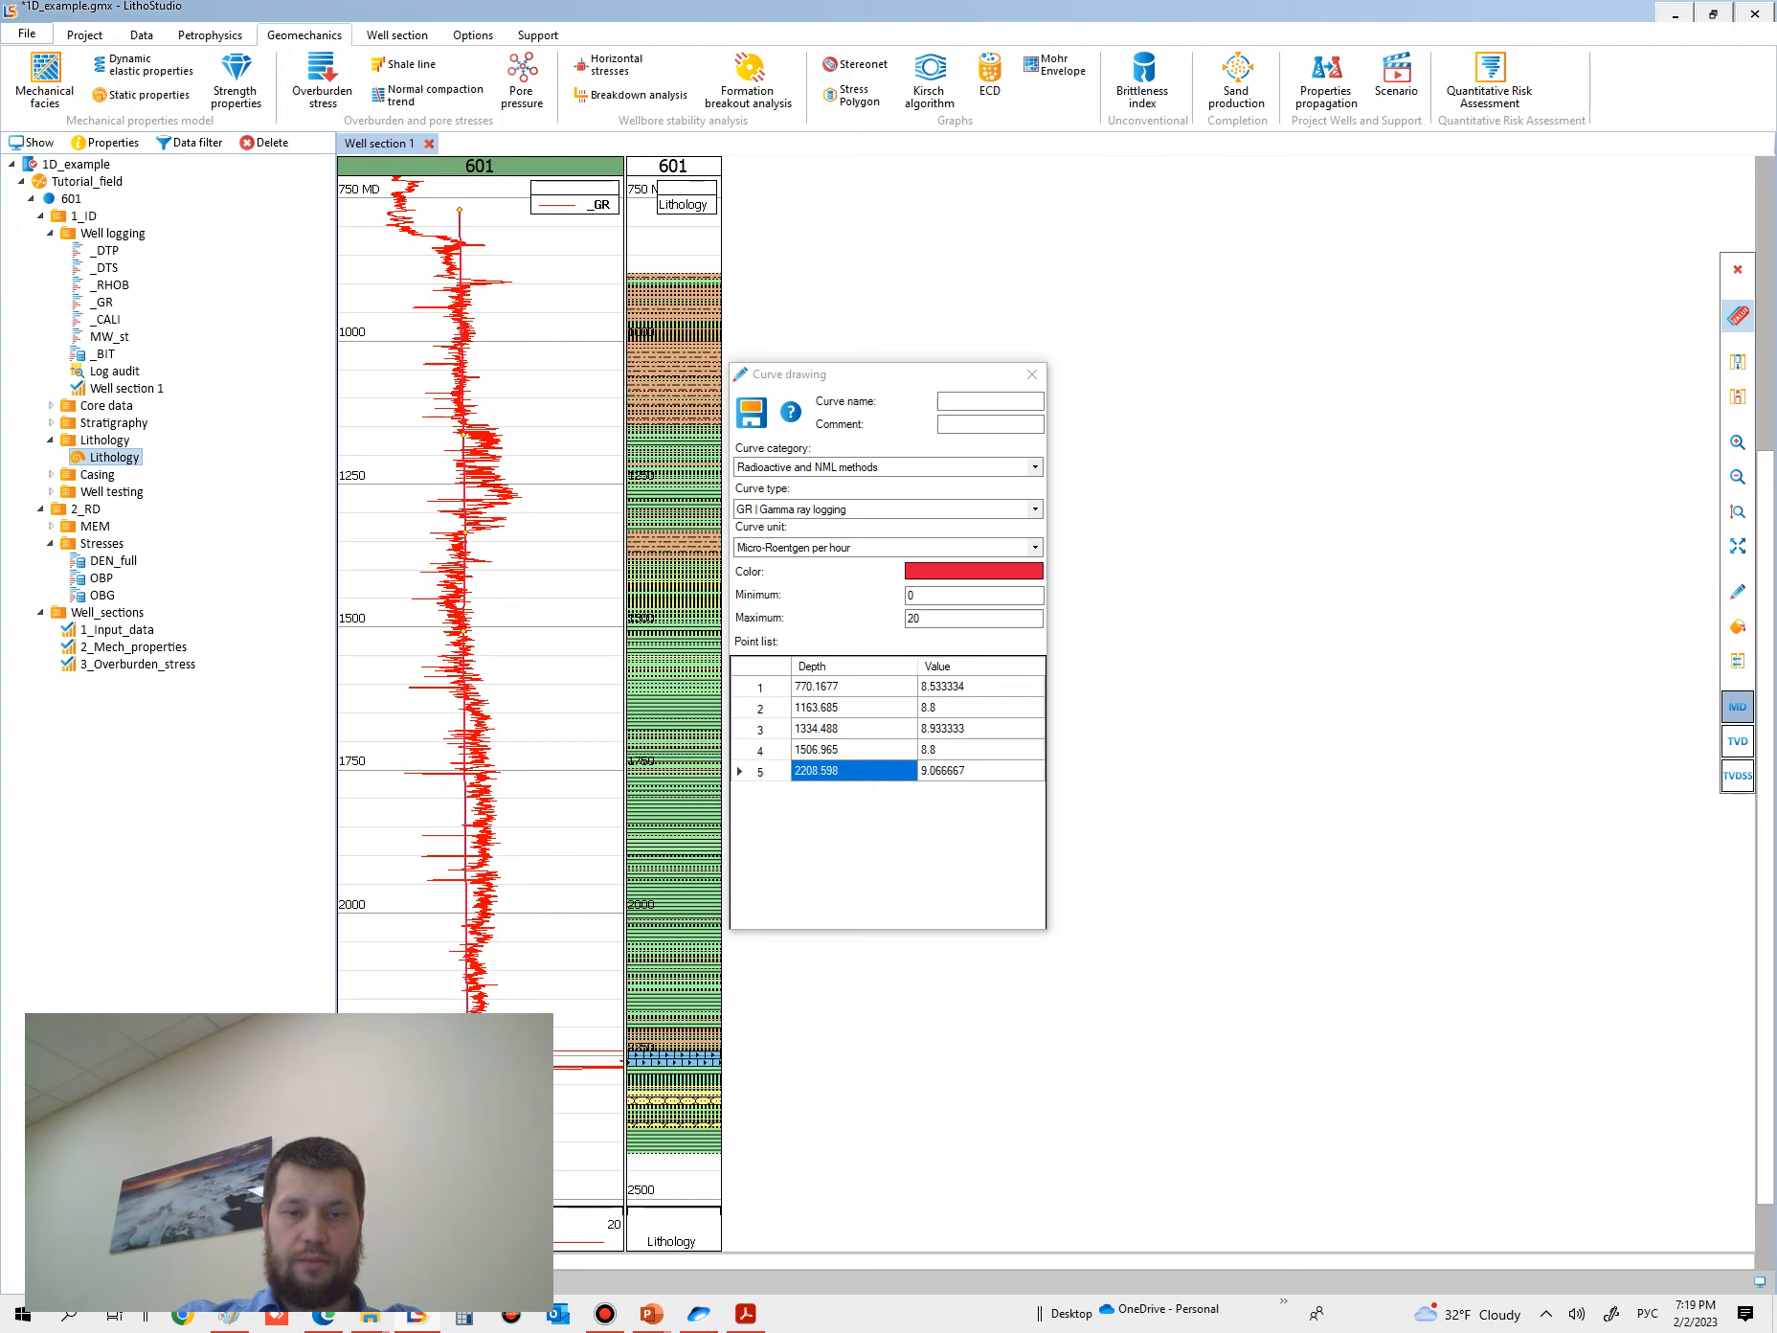
click(465, 1151)
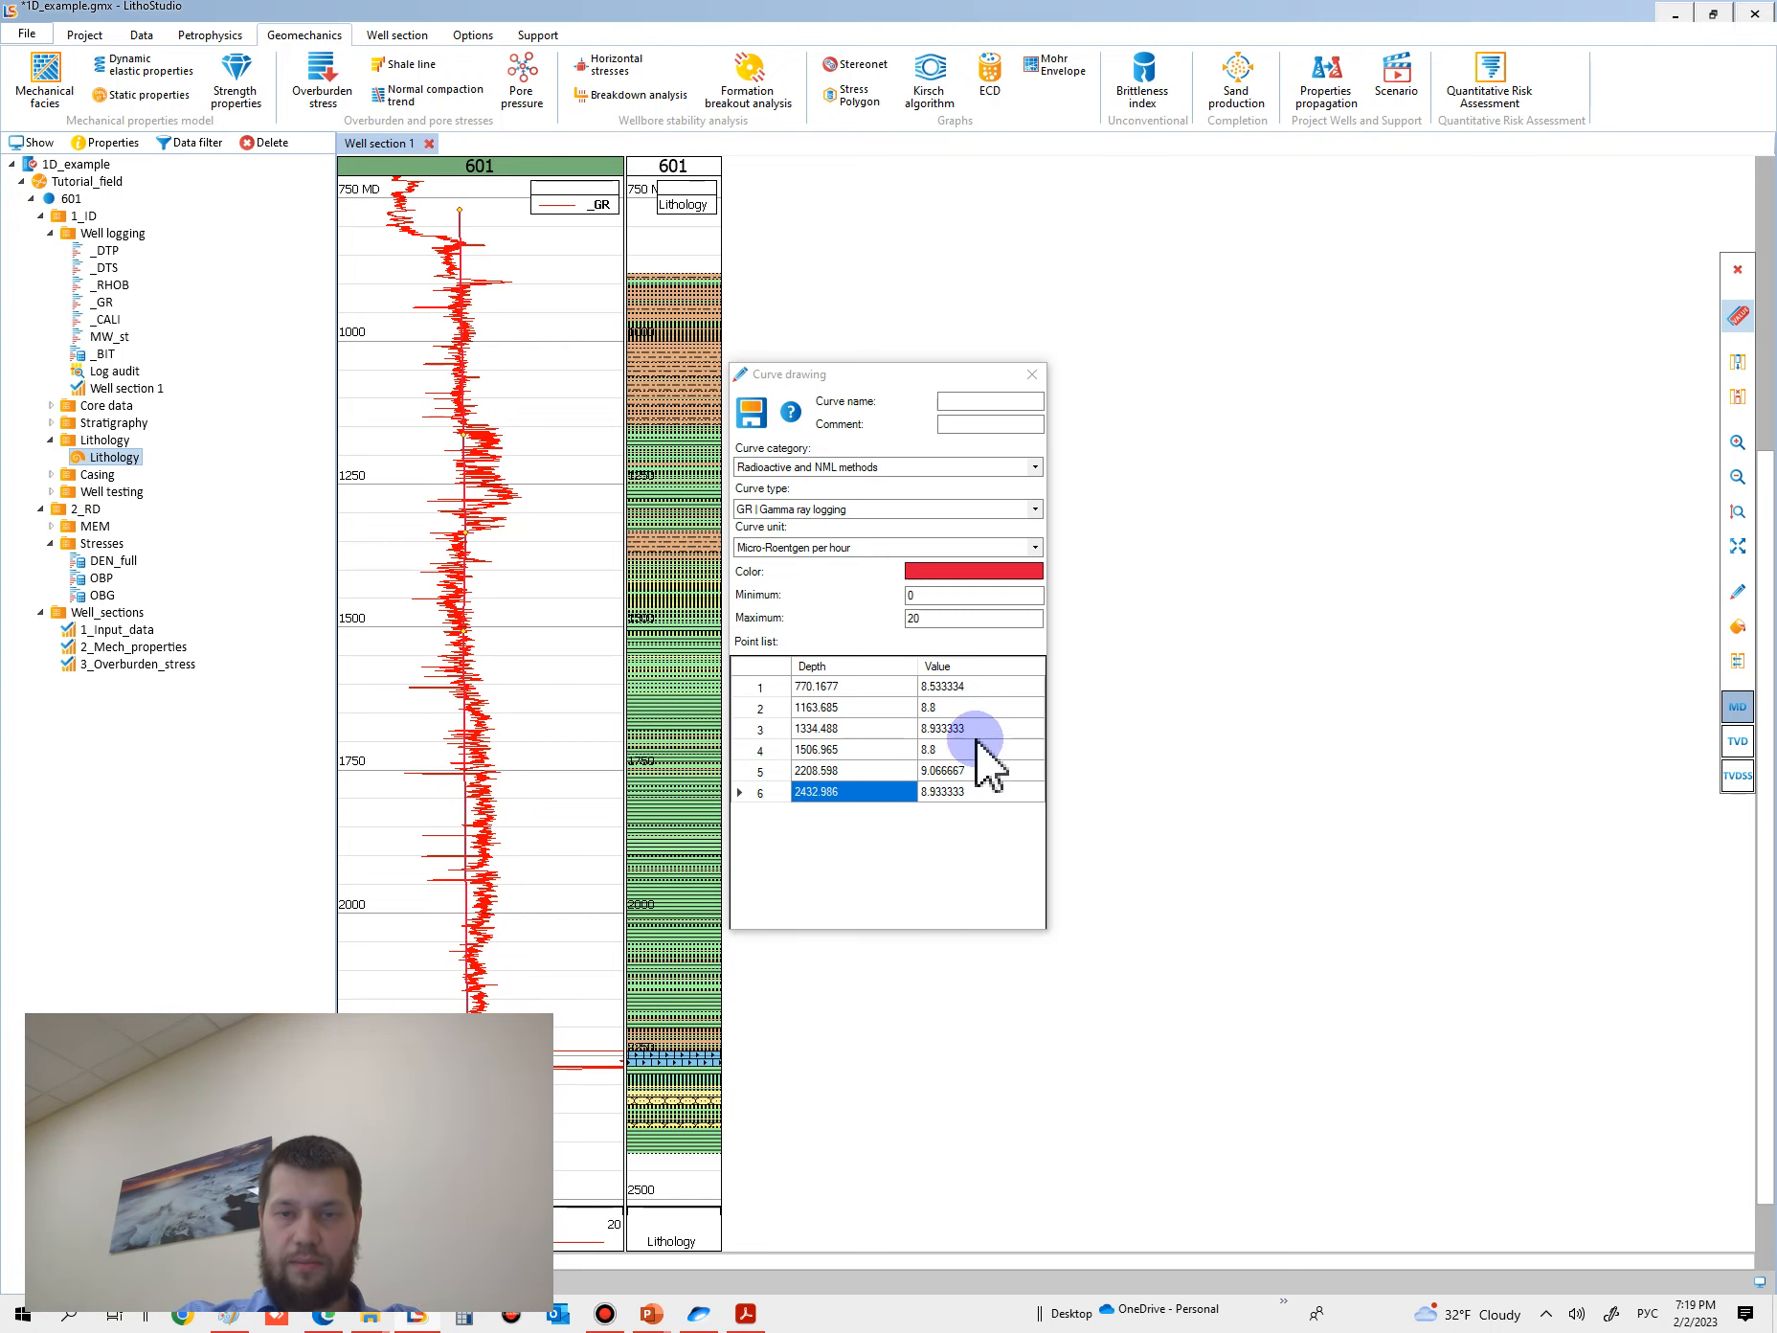
click(942, 686)
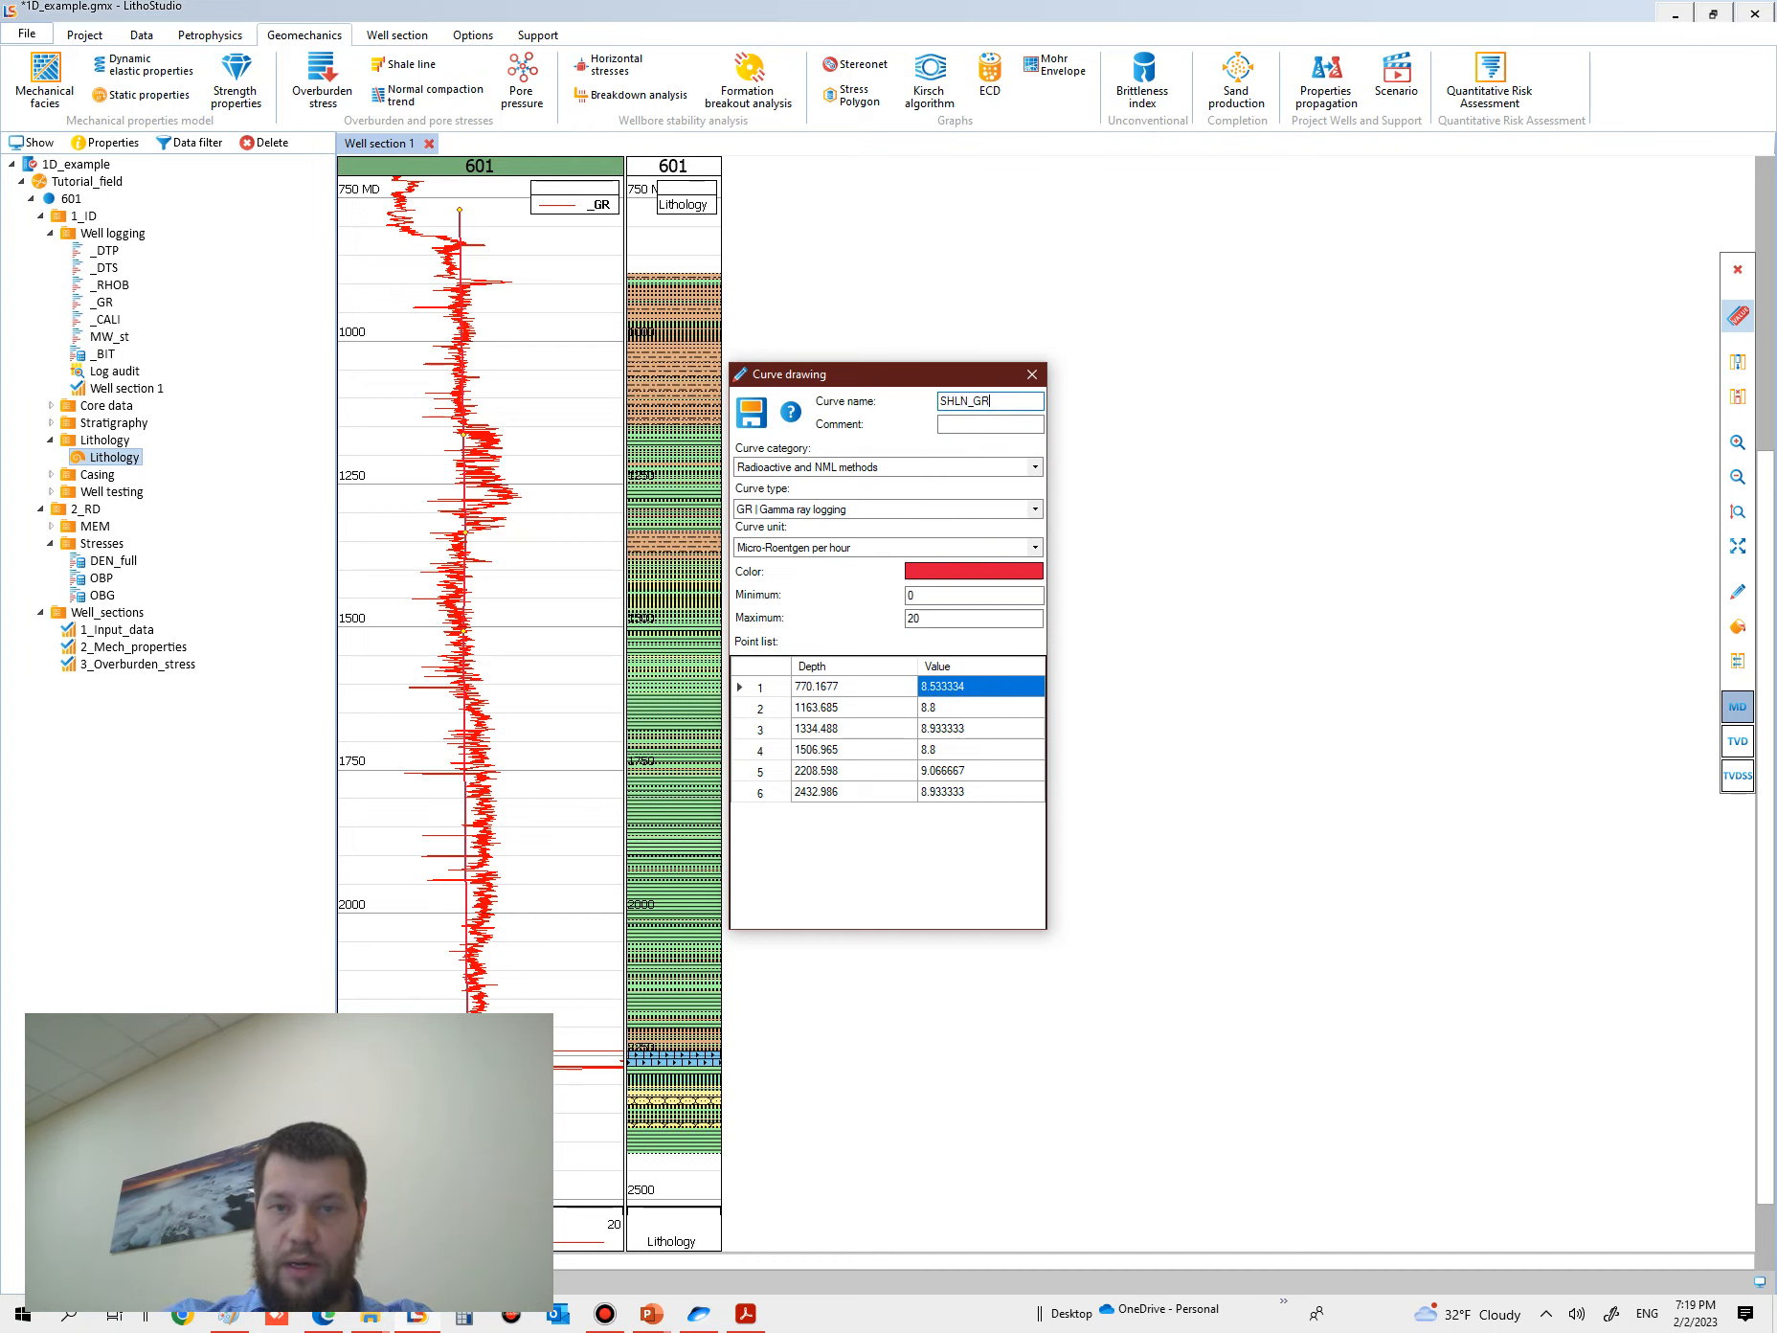
click(754, 416)
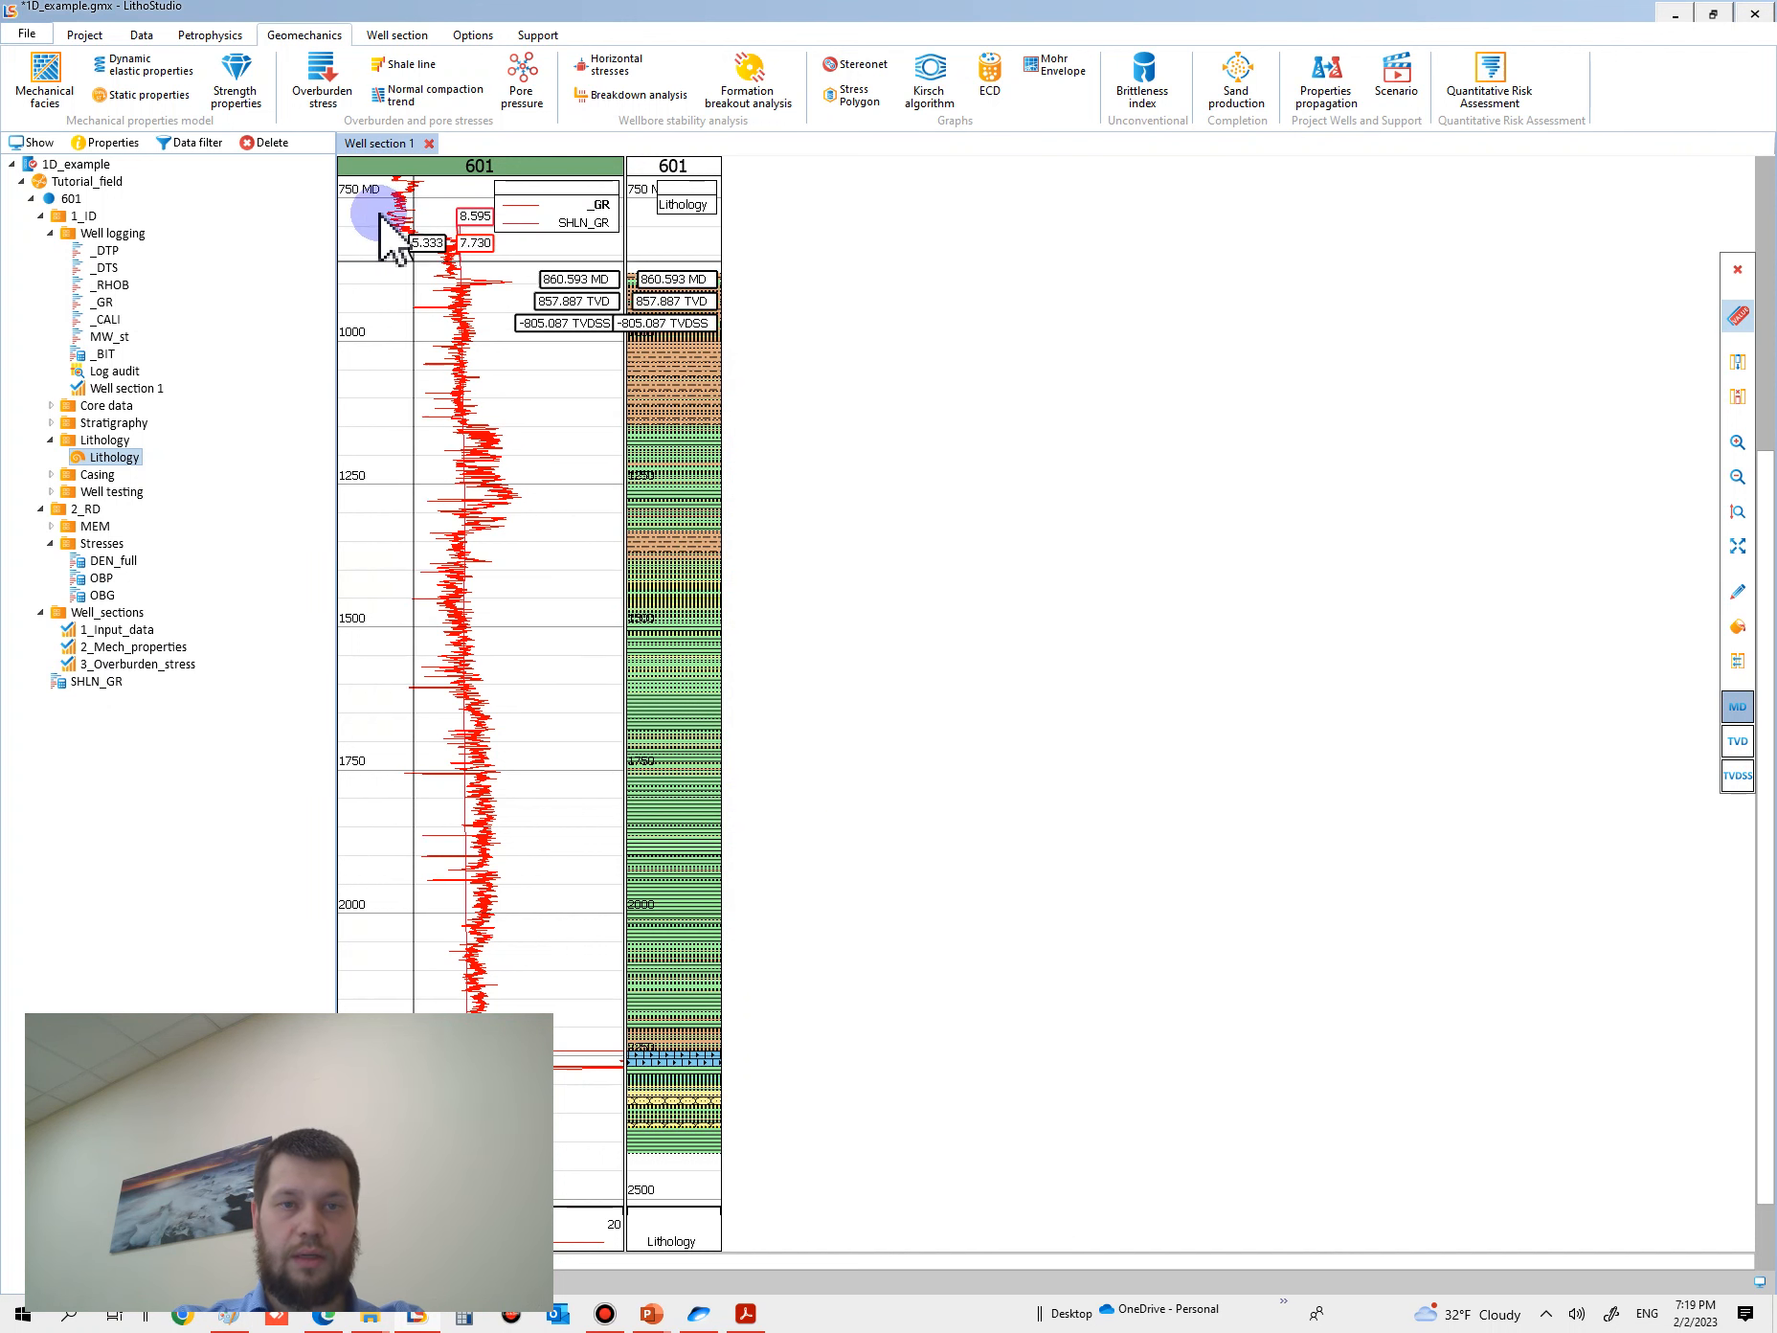
- Set up a Shale line calculation with _GR as identification curve, _DTP as base curve and SHLN_GR as assumed shale borderline
click(412, 65)
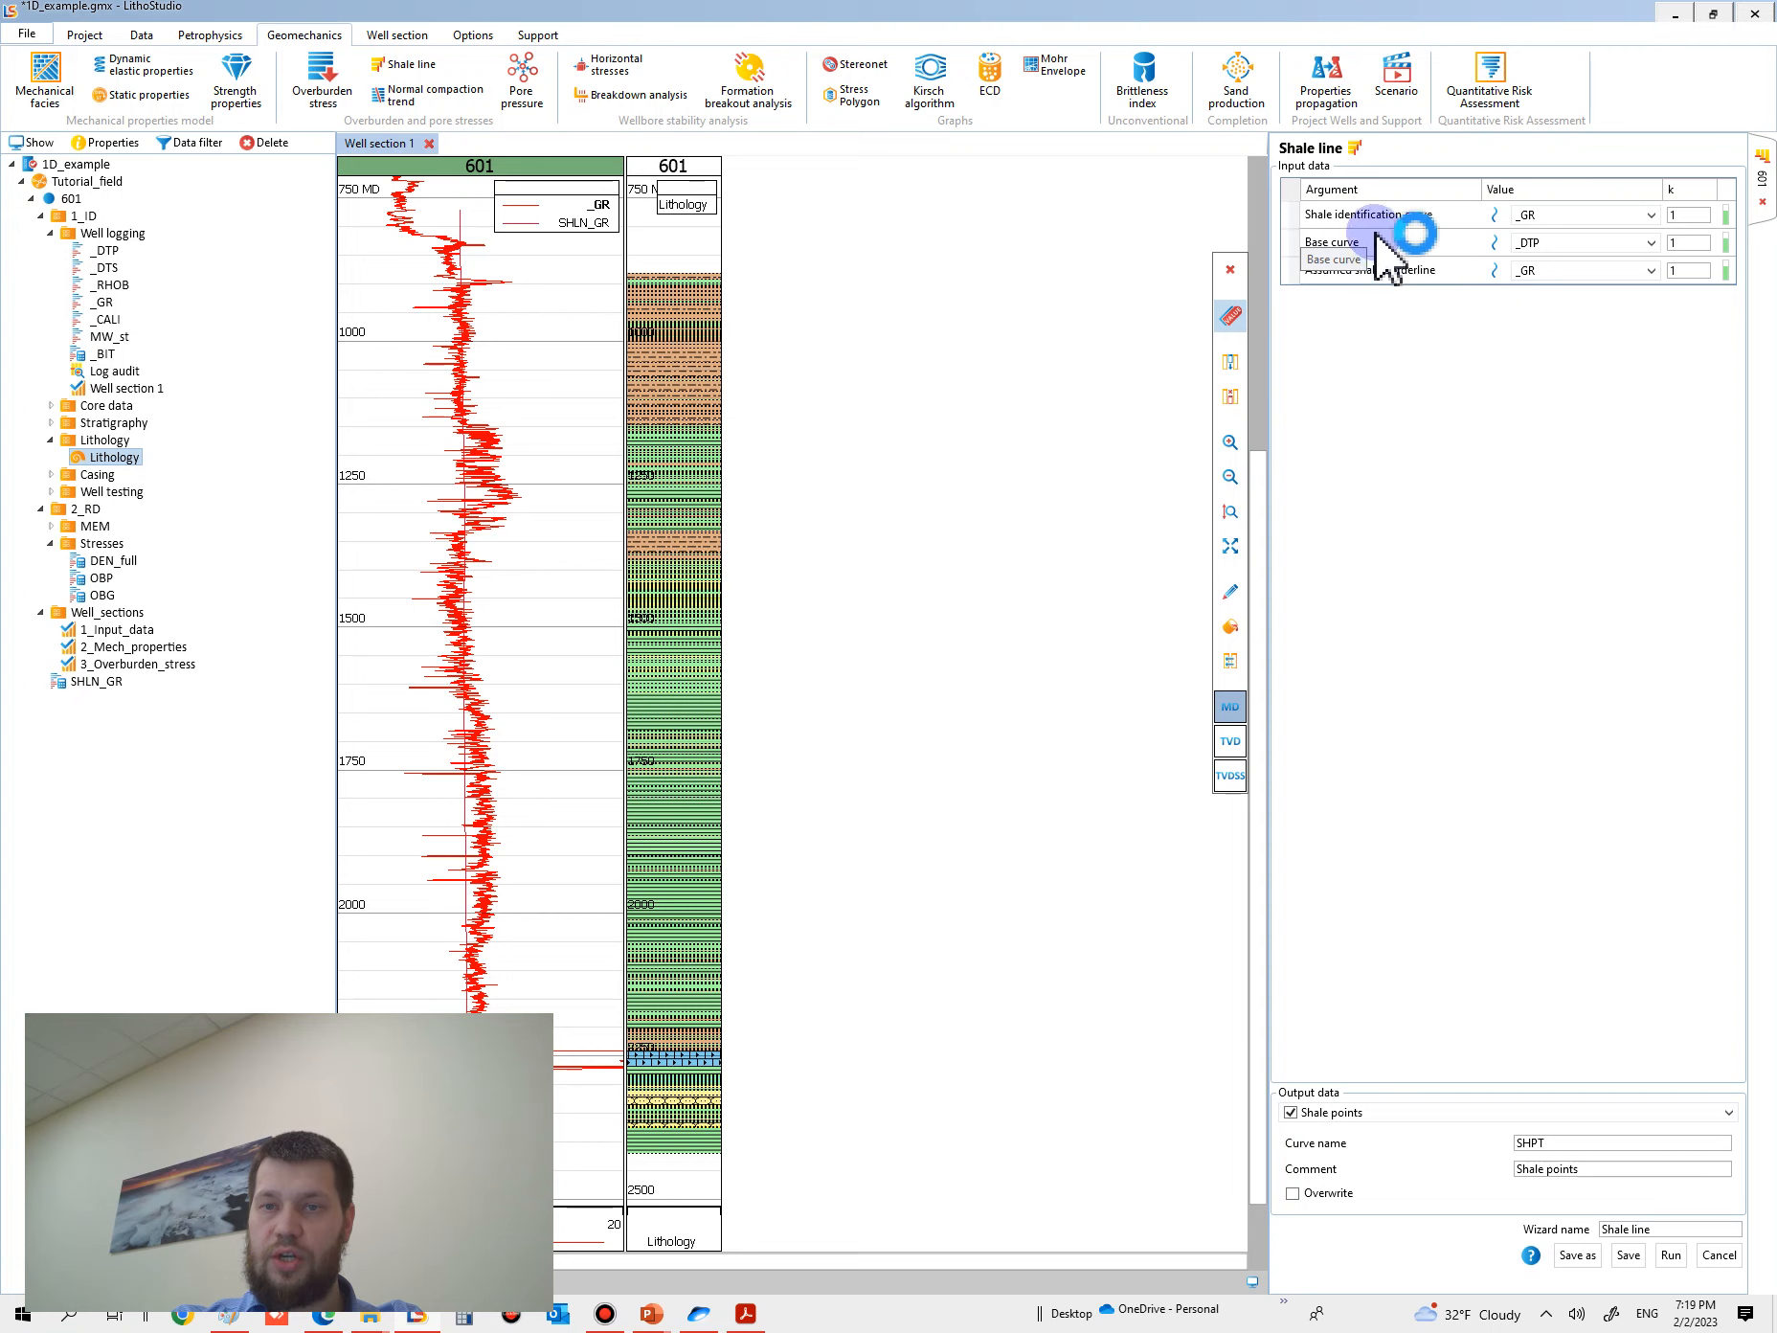
click(1578, 218)
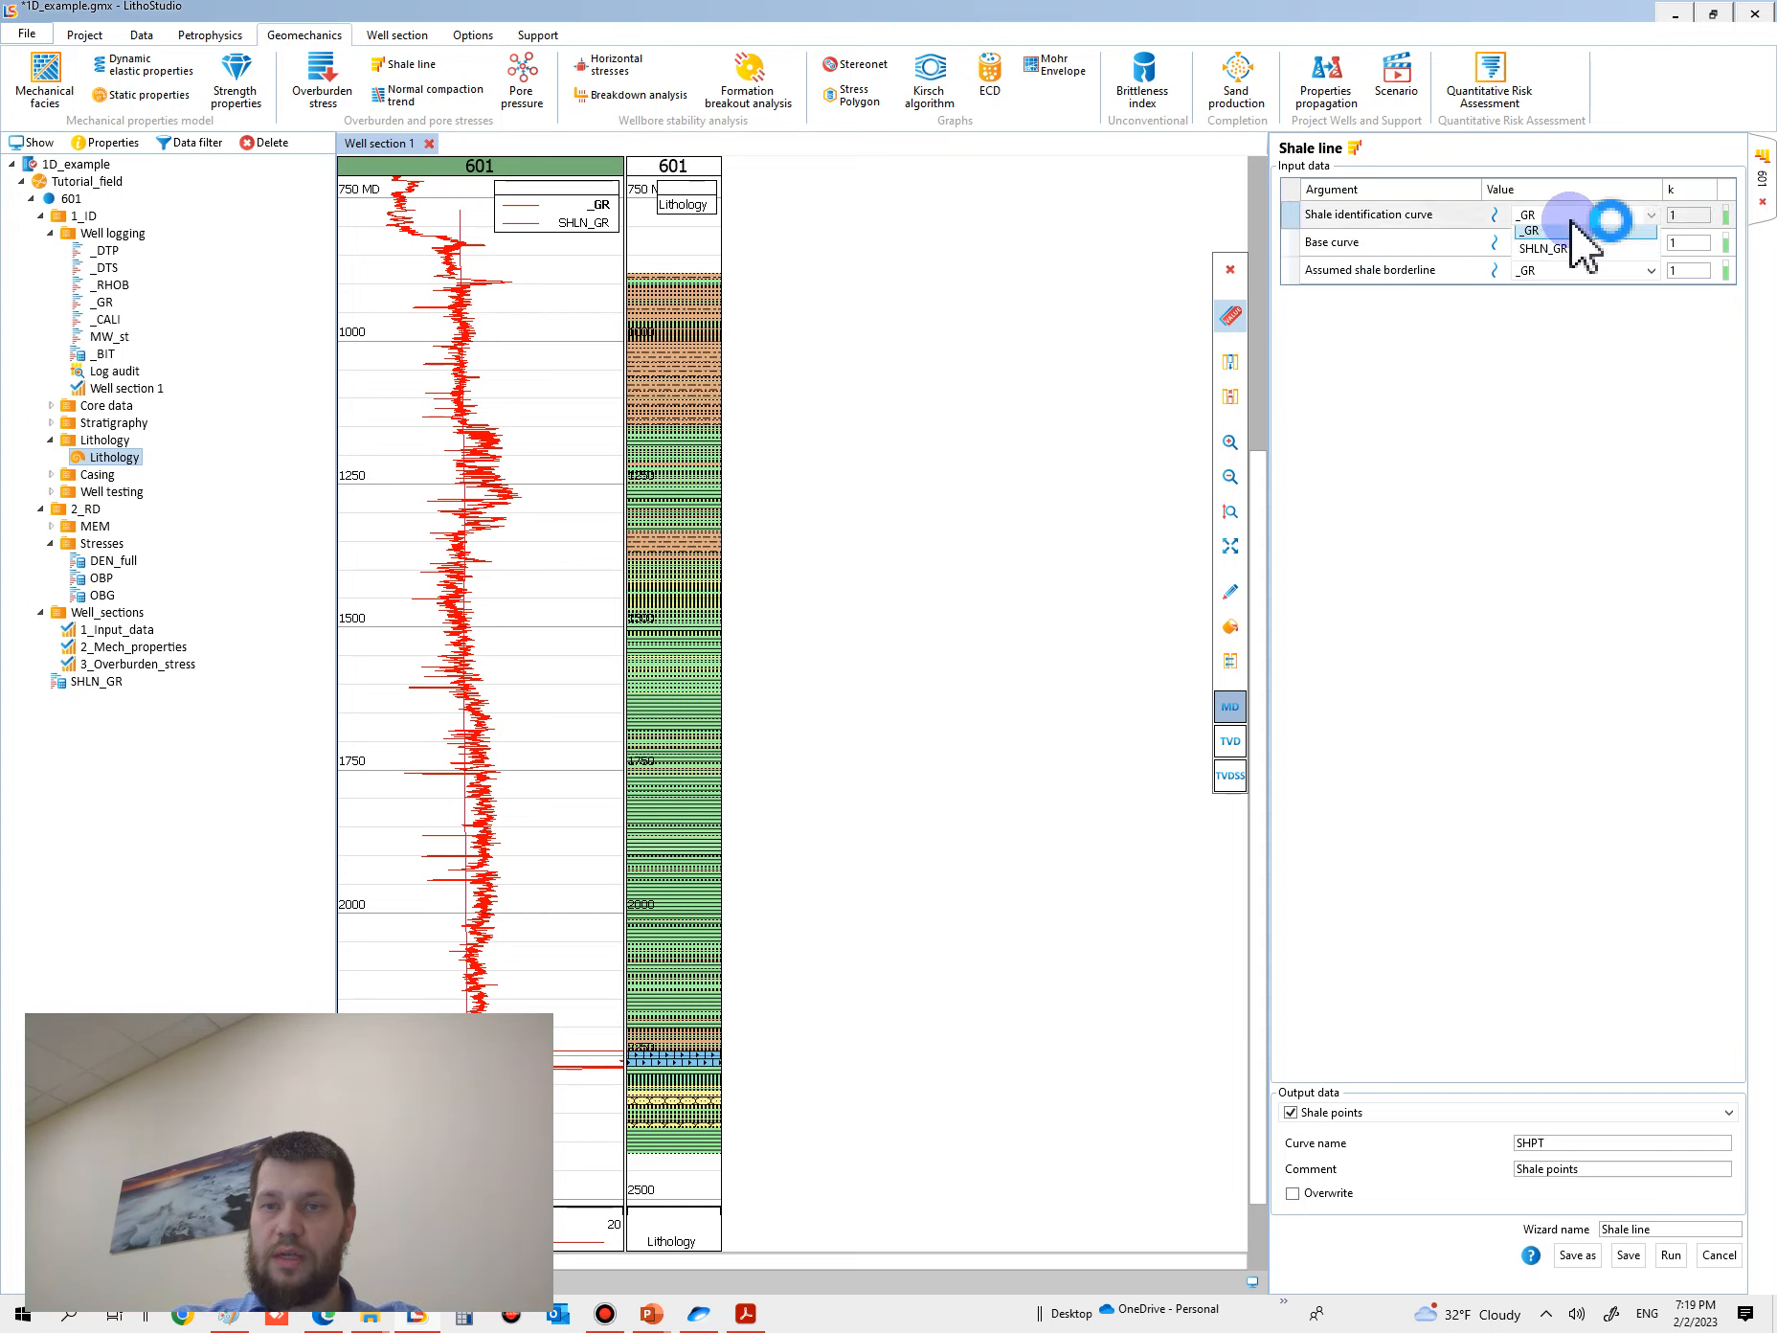
click(1352, 244)
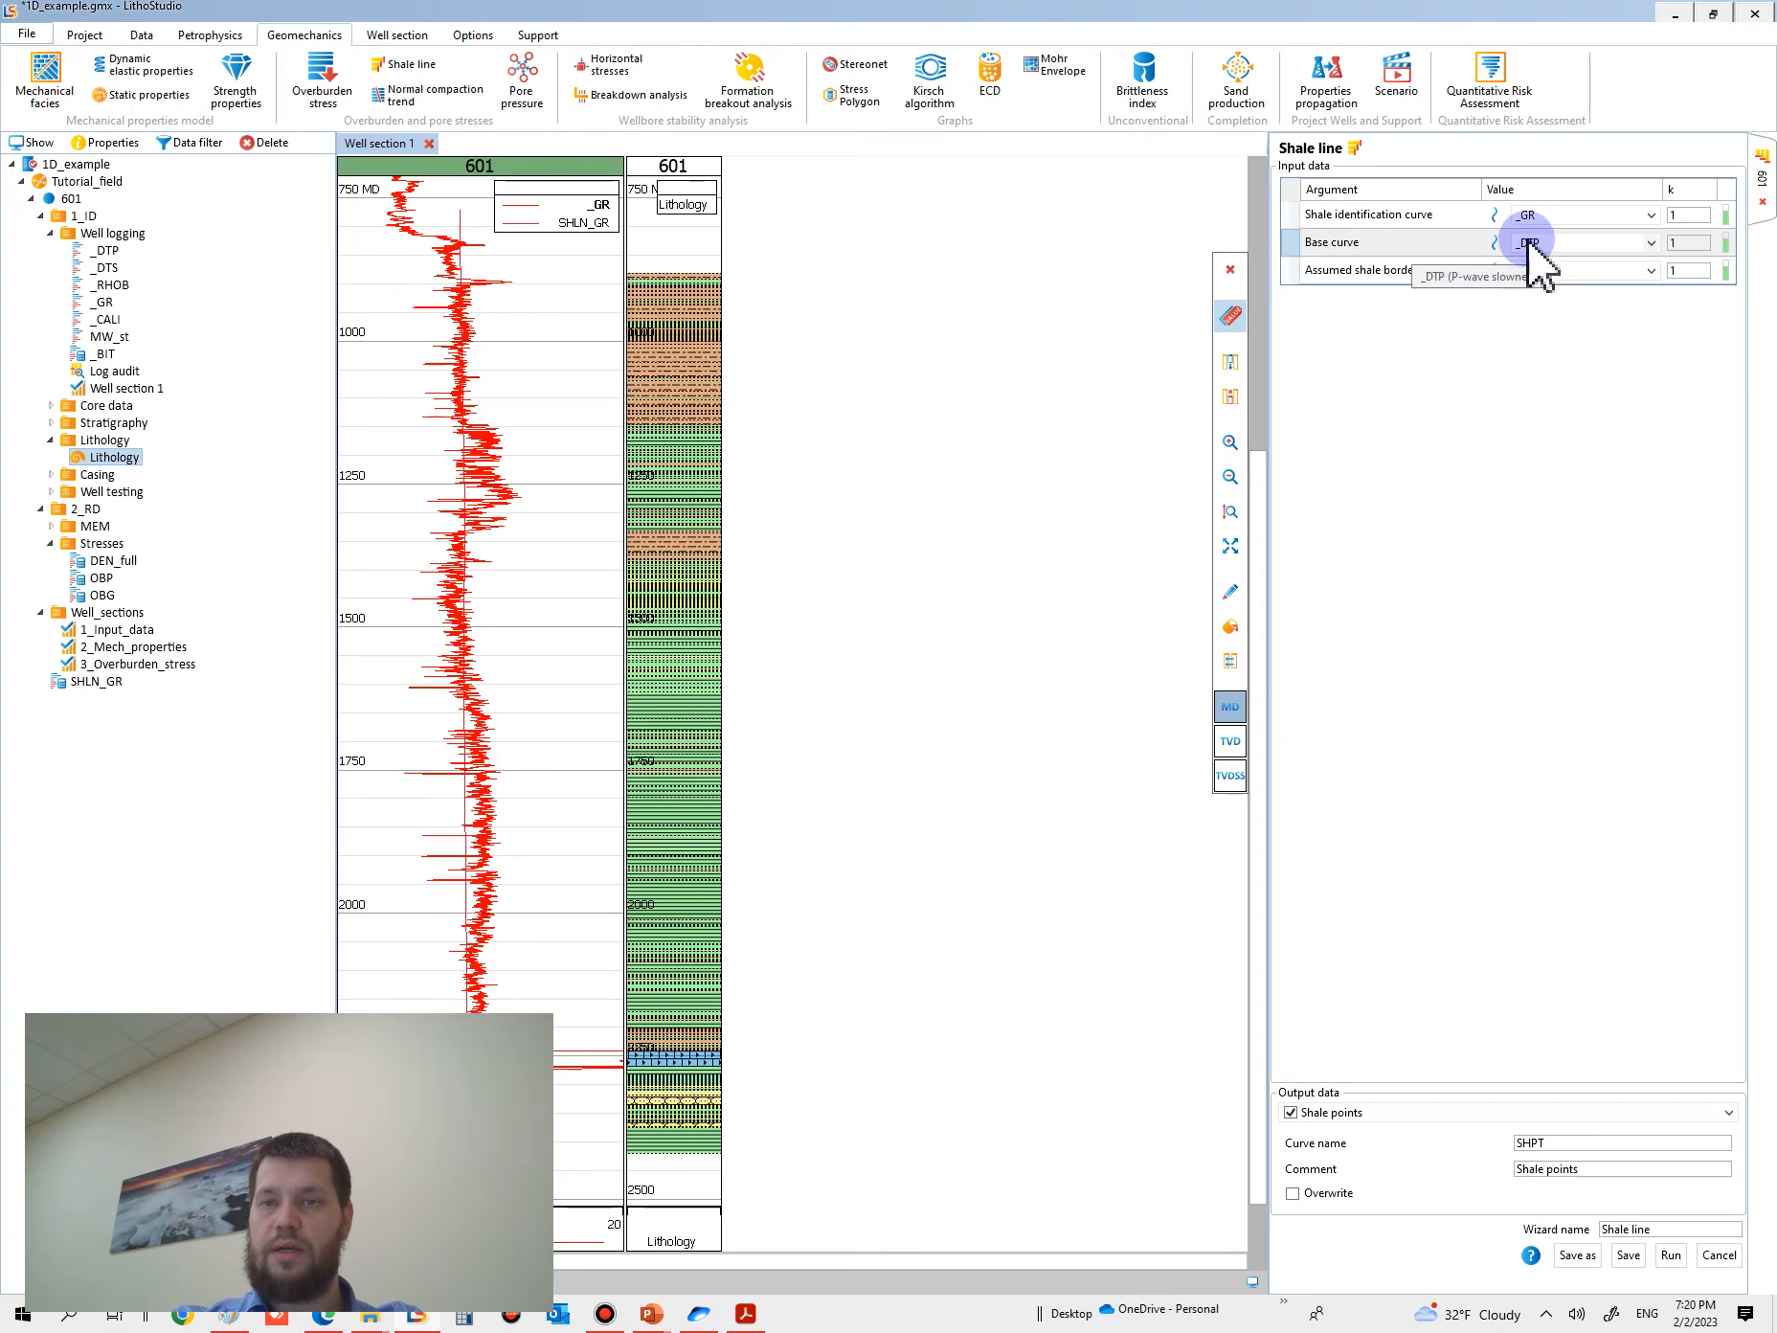
click(1388, 271)
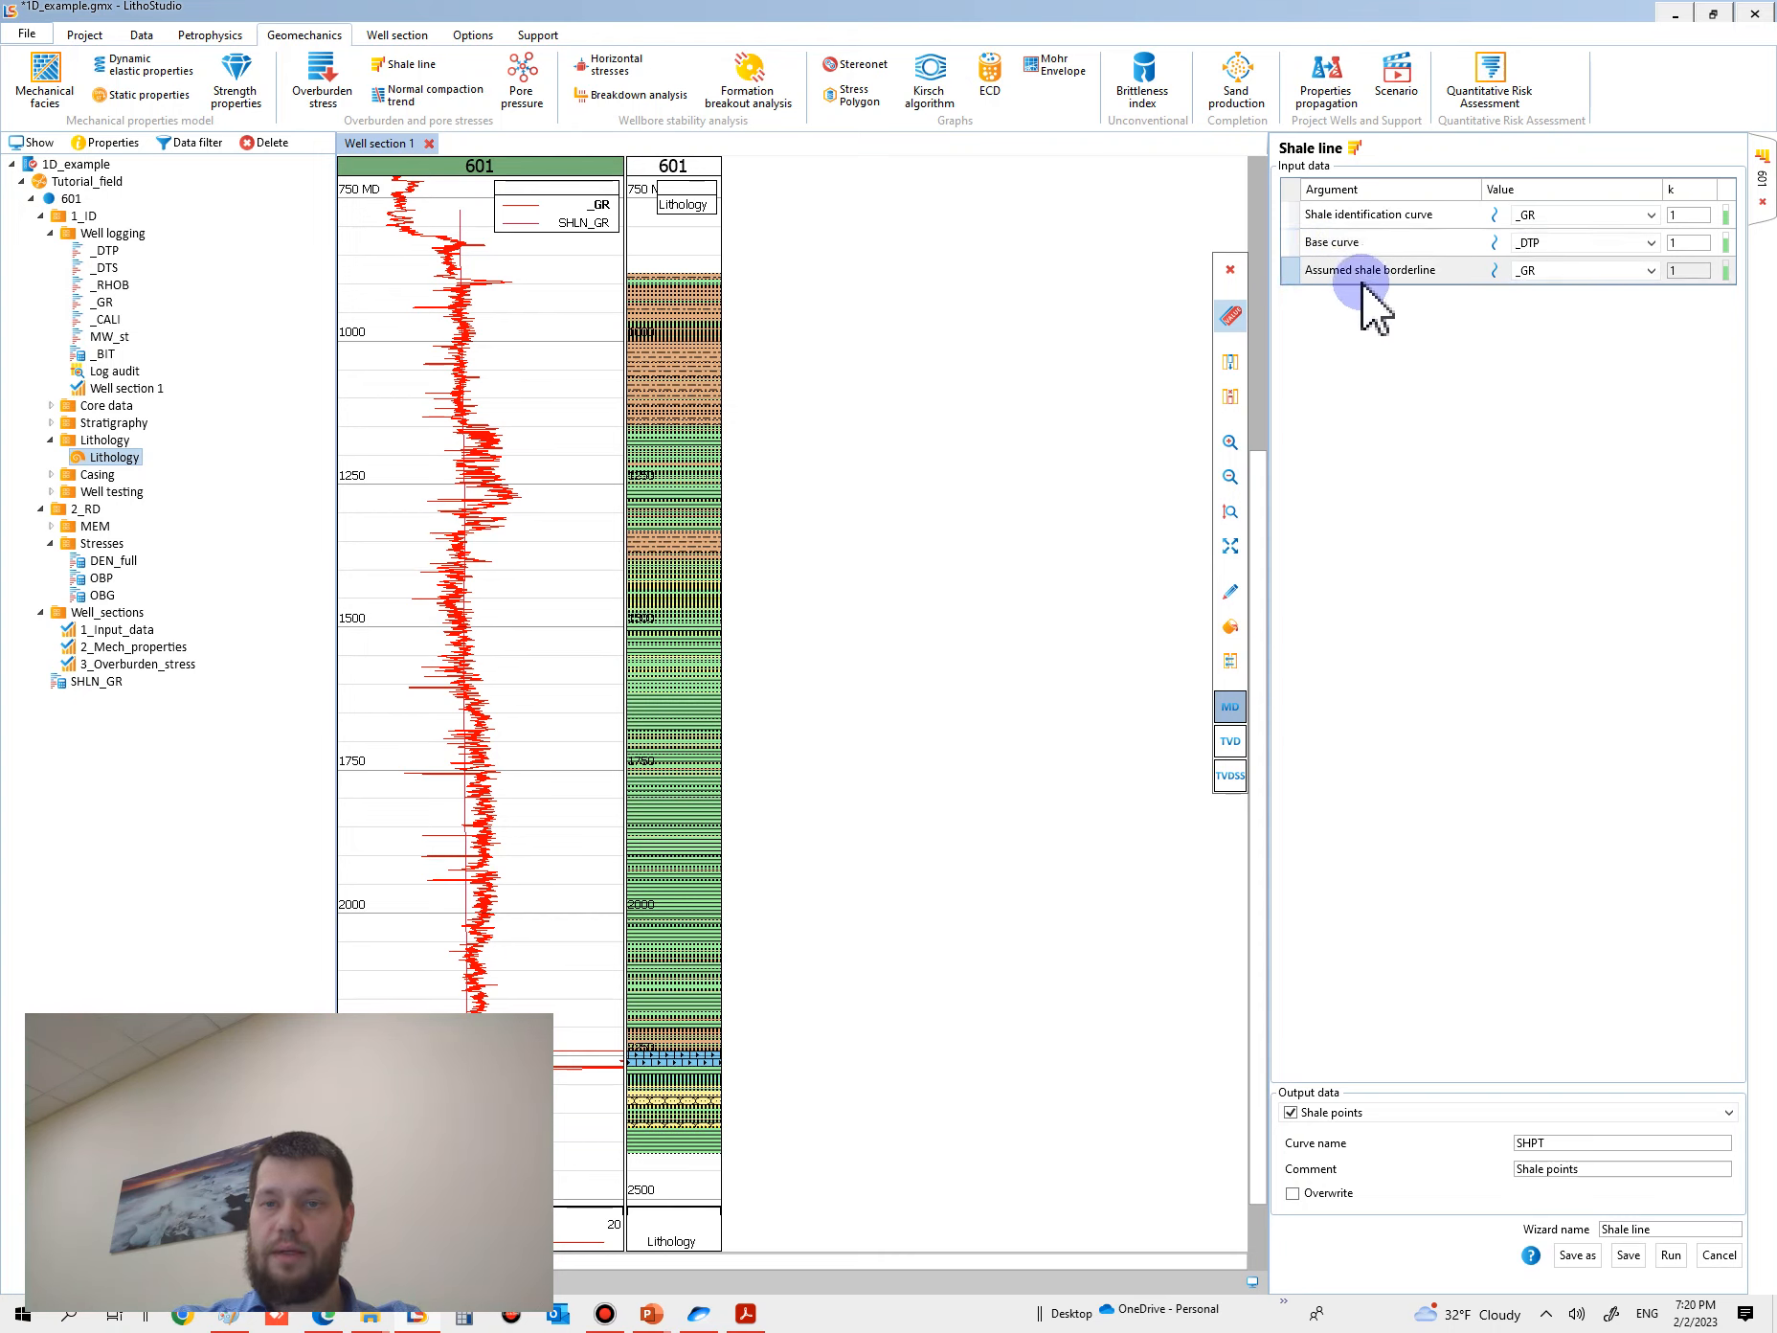
click(1571, 278)
click(1570, 328)
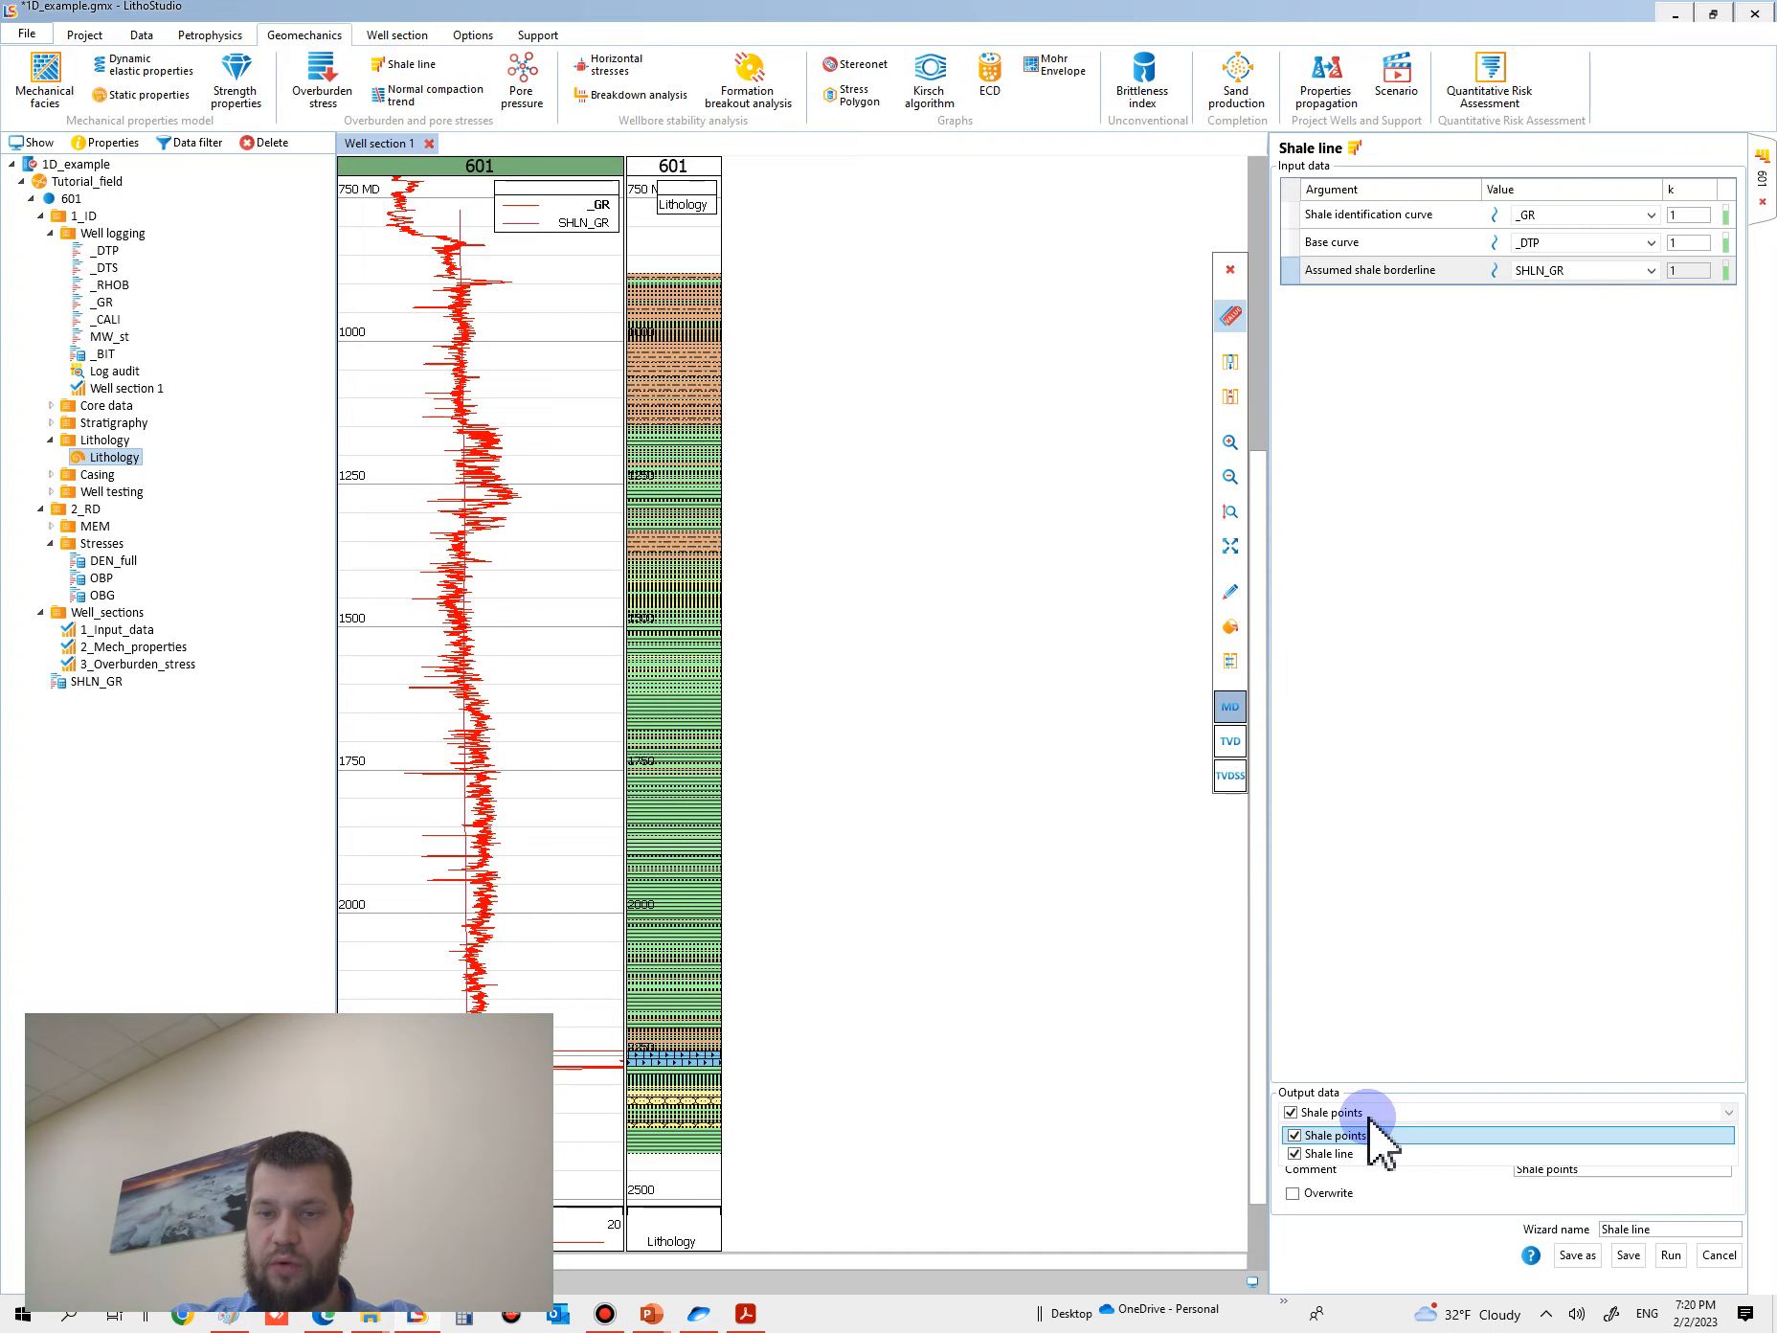
- Name the shale points output SHPT_DT and the shale line output SHLN_DT, and run the calculation
click(1387, 1137)
click(1348, 1113)
click(1350, 1137)
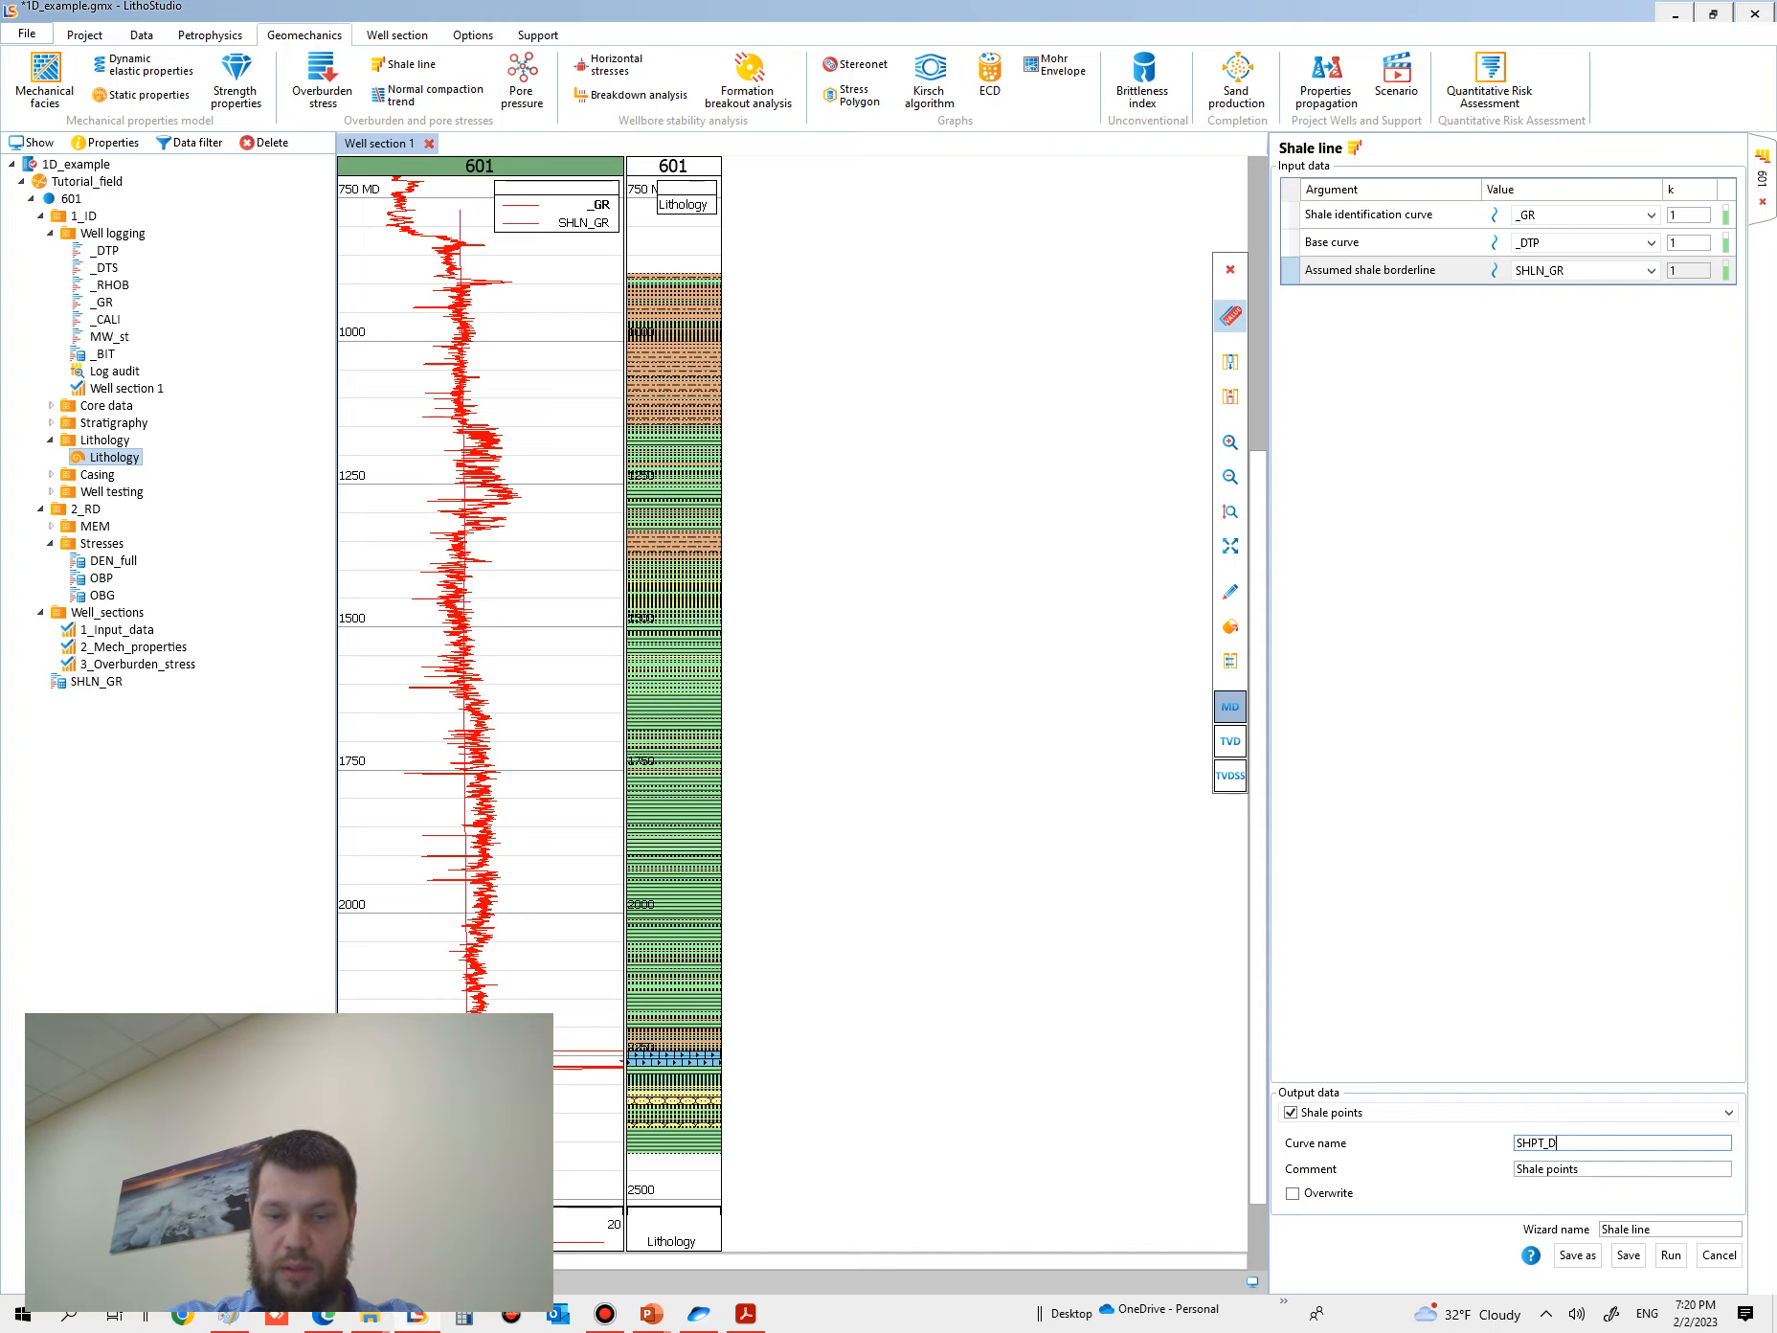
click(1388, 1115)
click(1353, 1155)
click(1599, 1142)
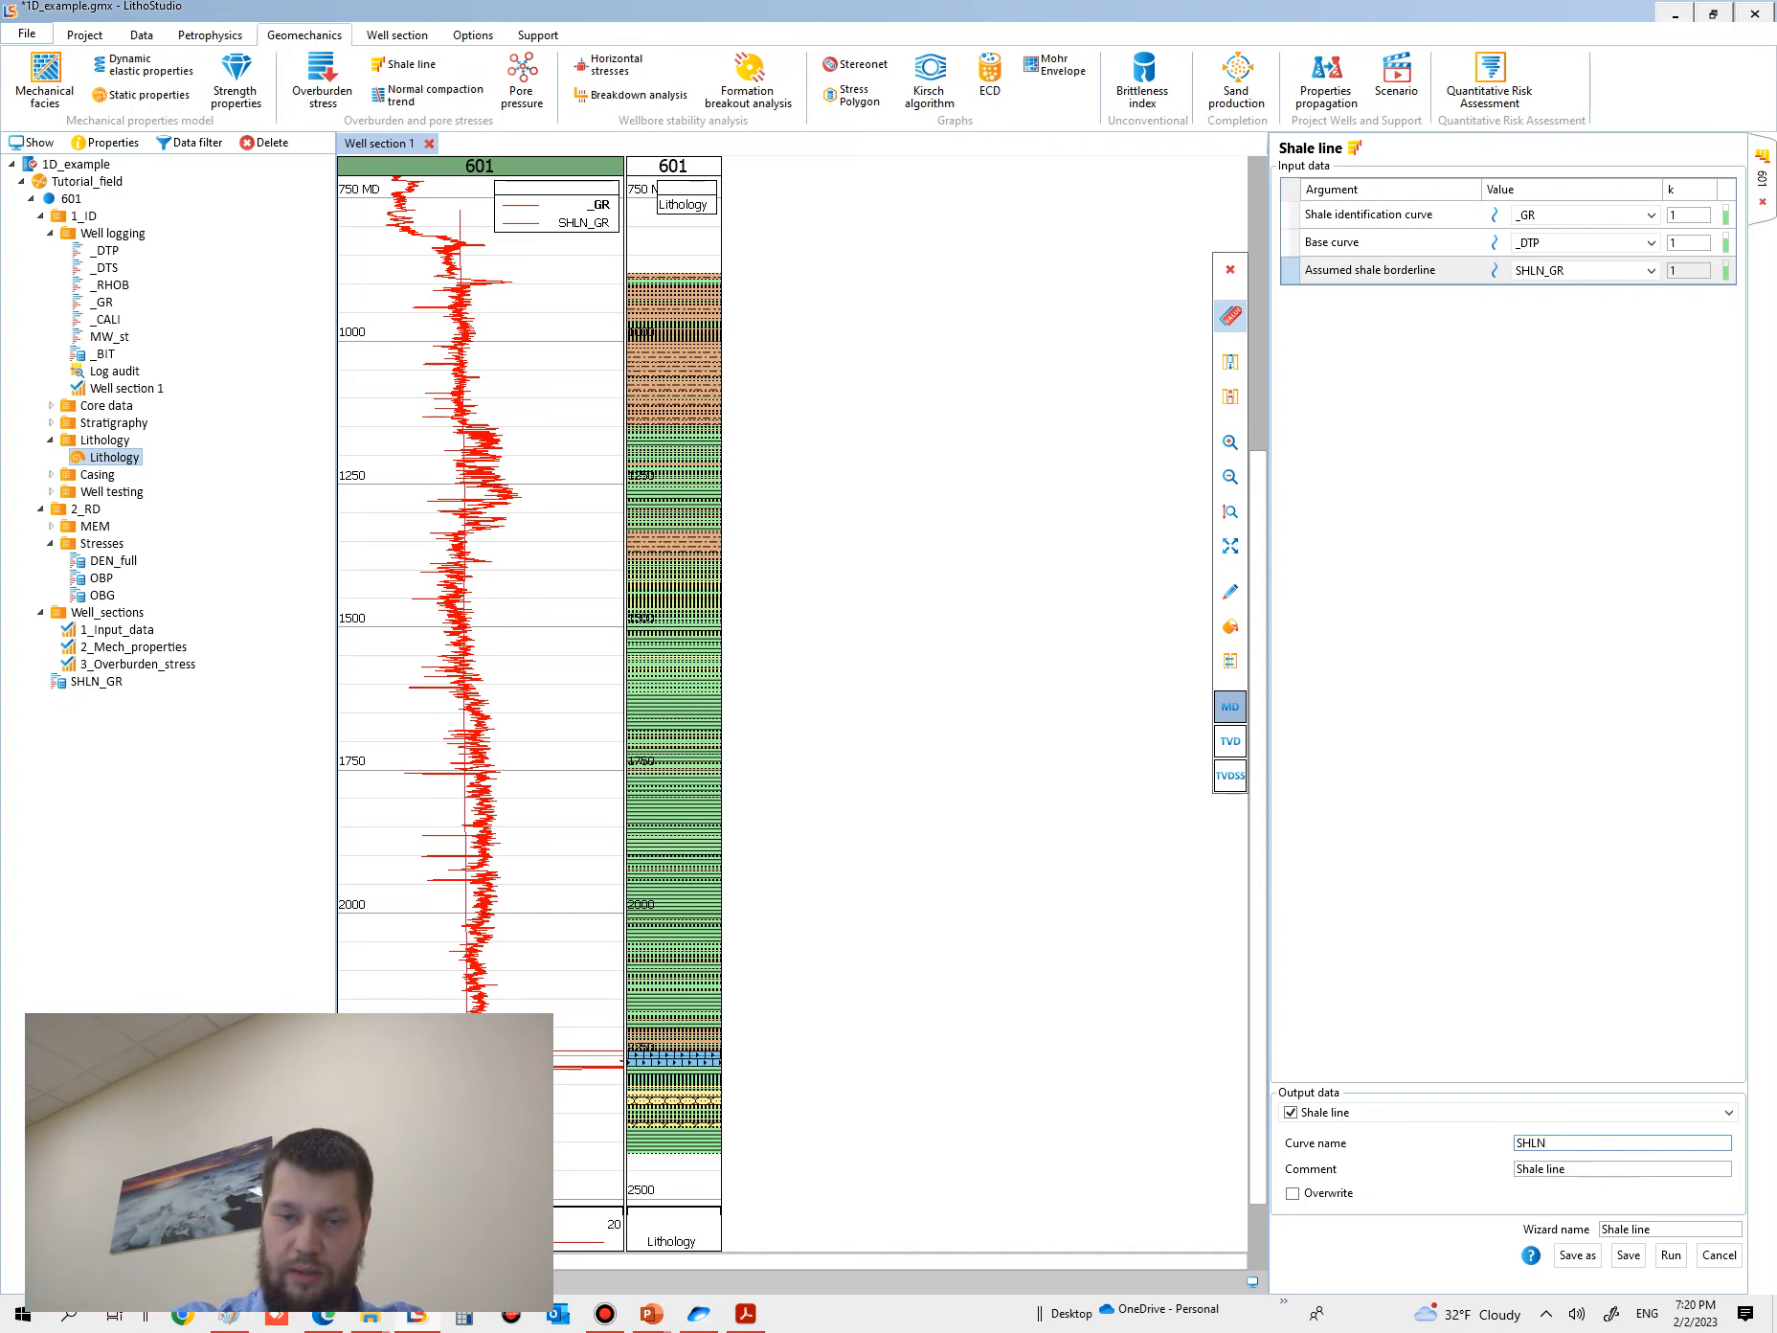
click(1671, 1254)
click(527, 826)
- Add the SHPT_DT and SHLN_DT curves as separate tracks between the _GR and Lithology tracks
click(97, 716)
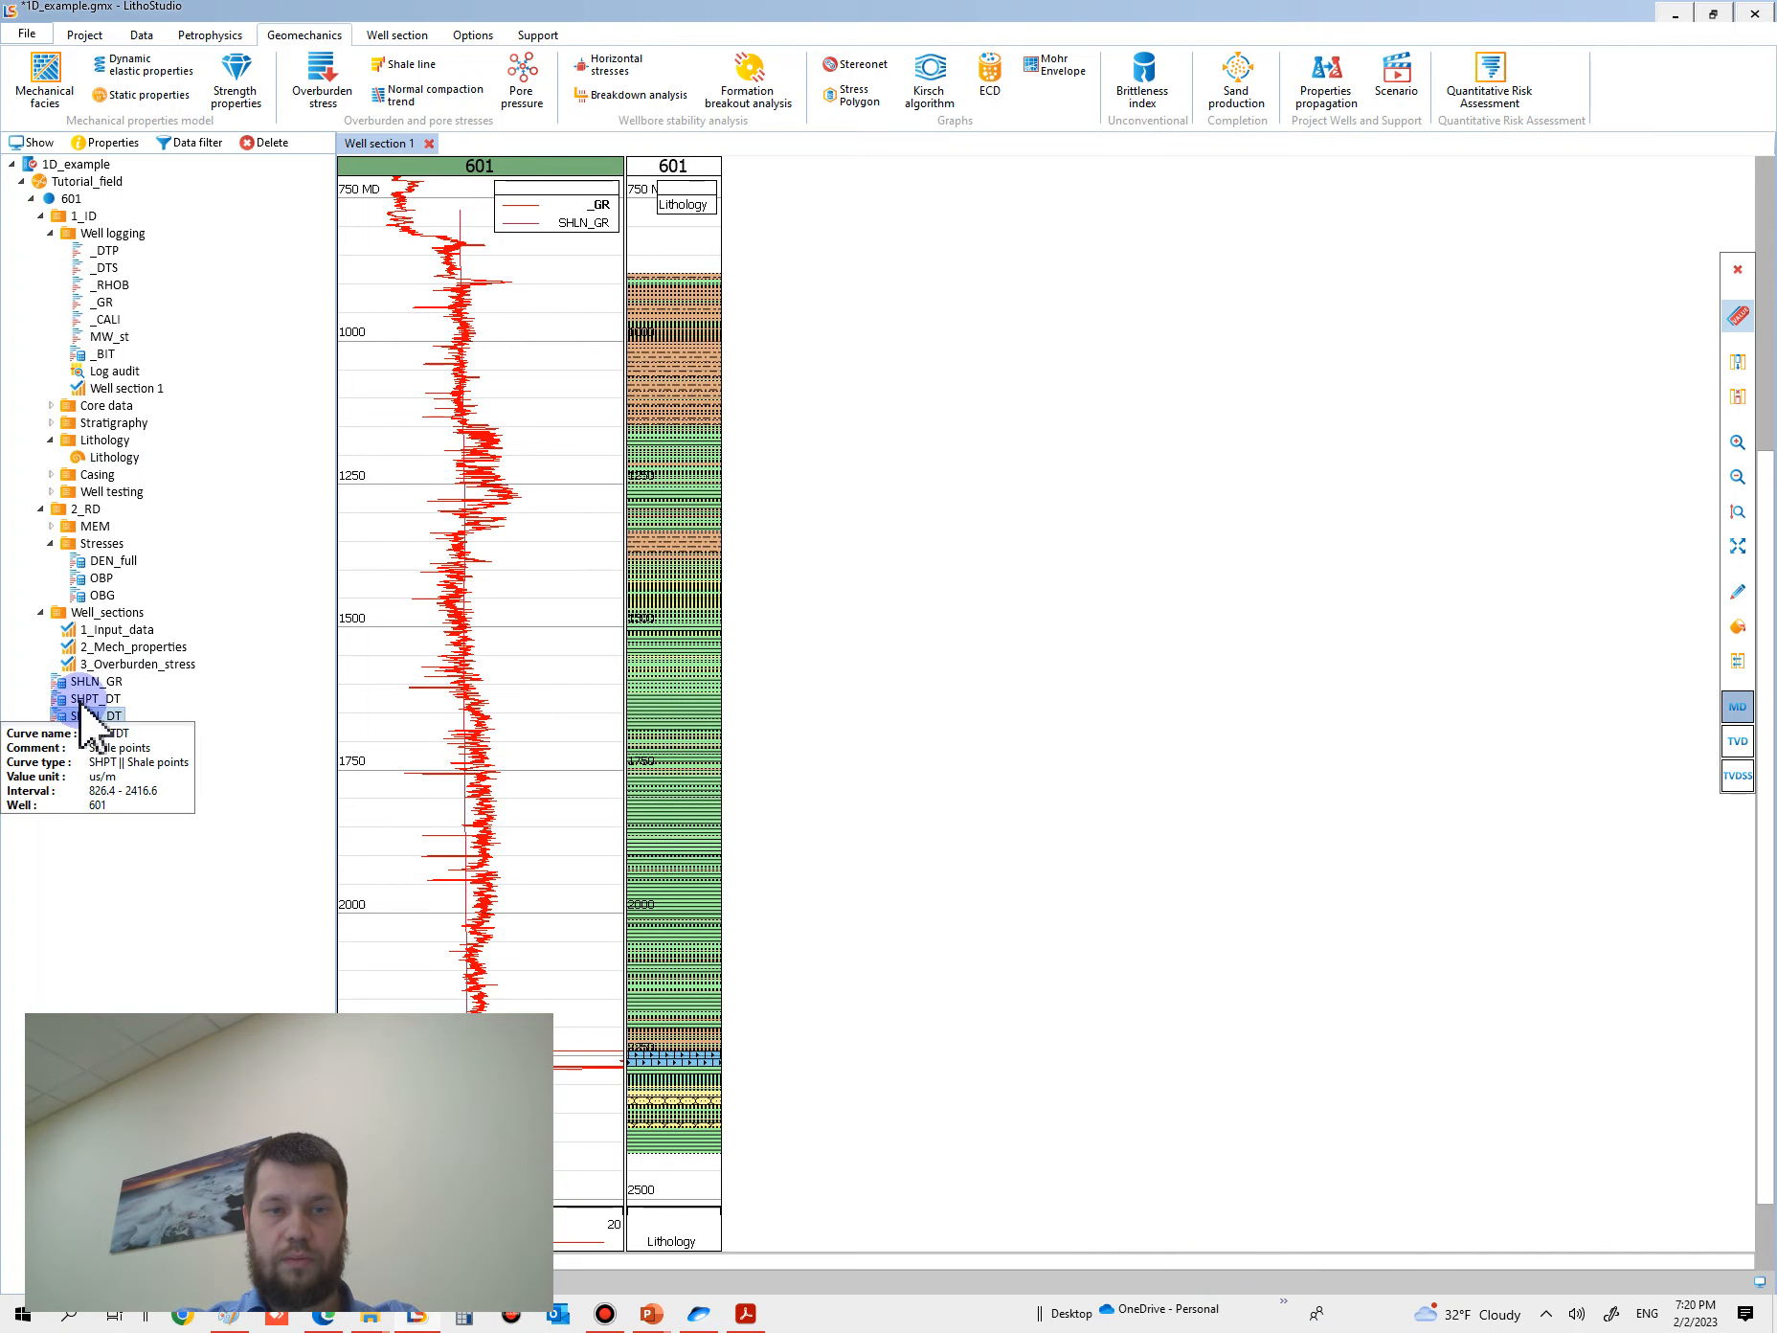
drag(69, 700, 646, 708)
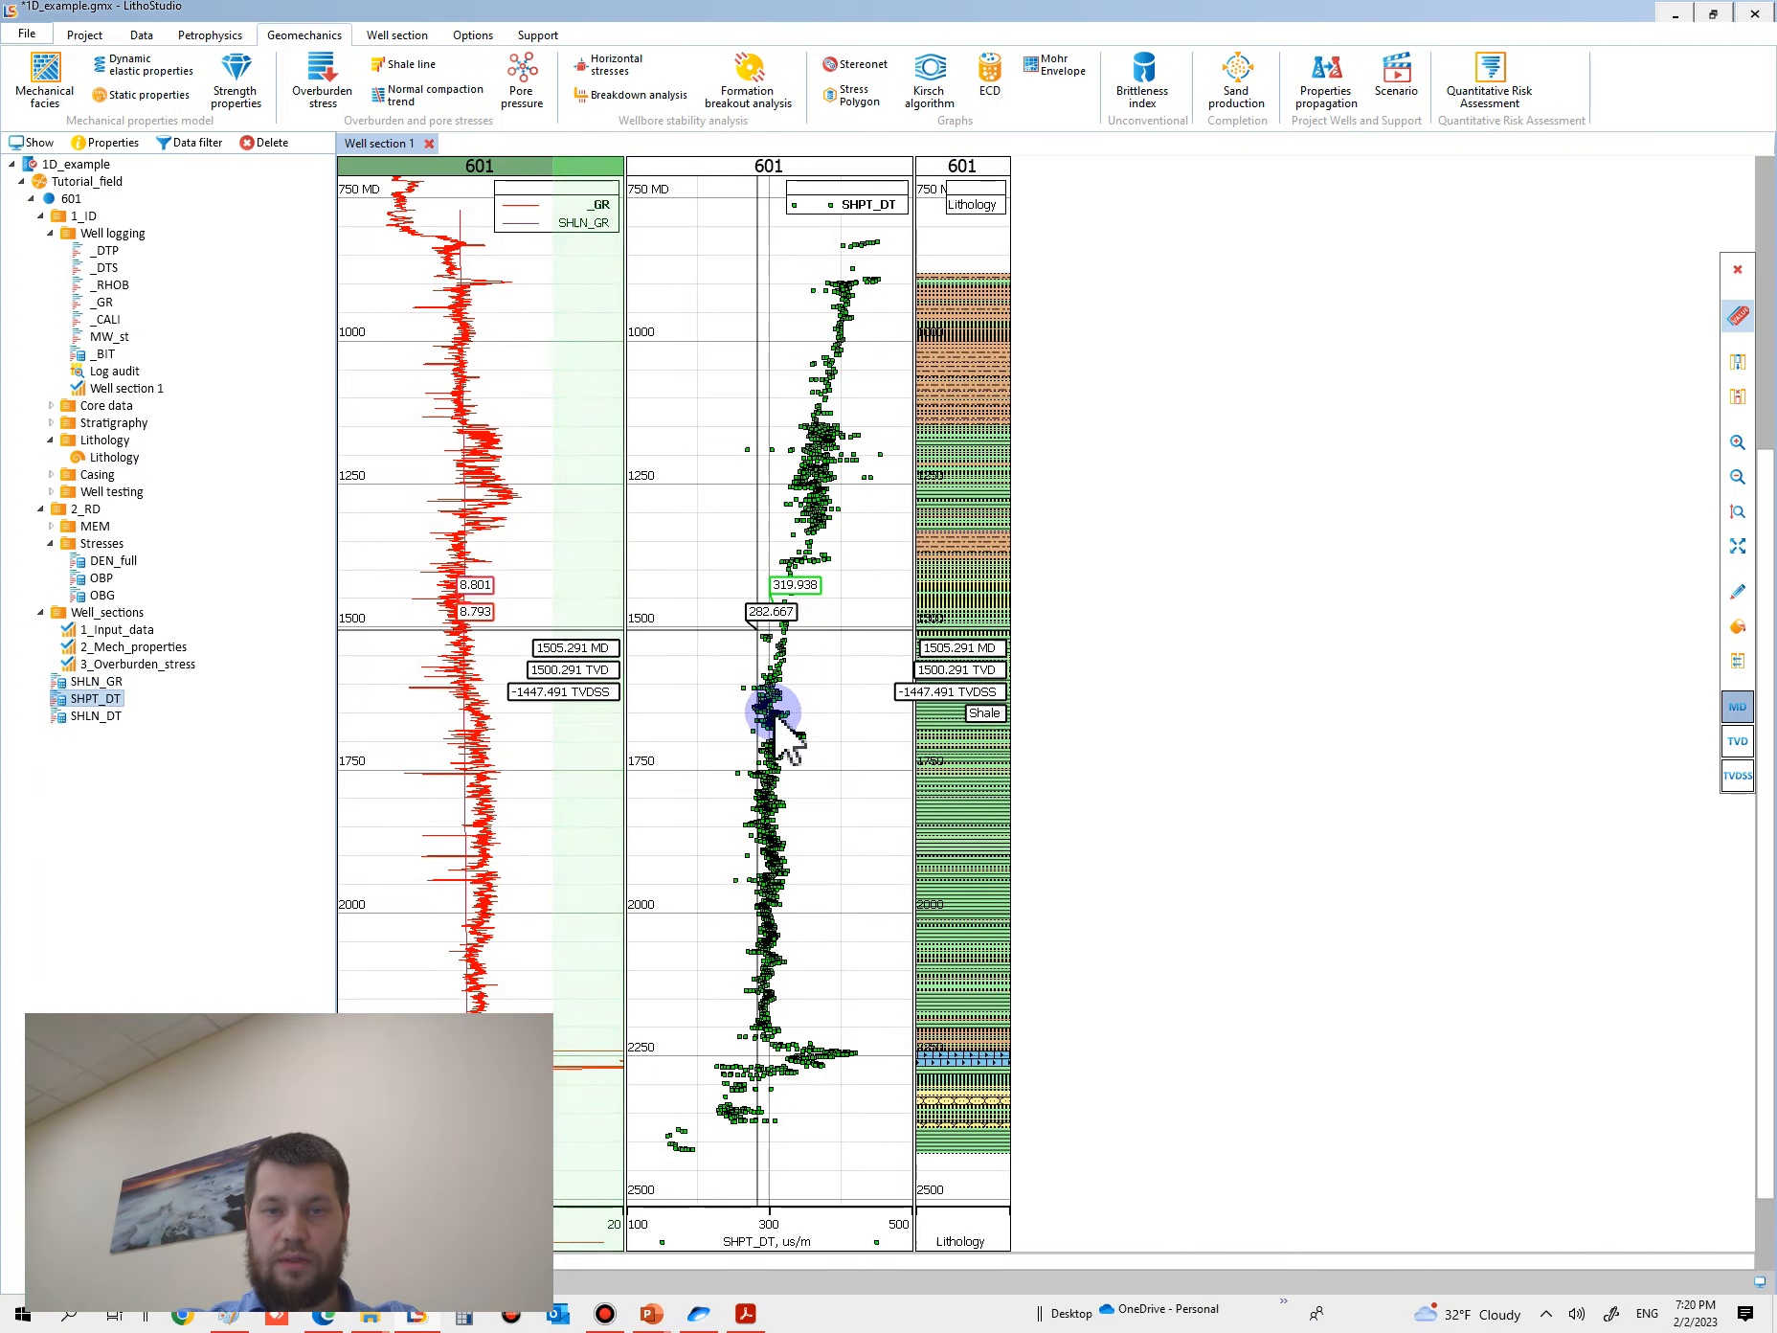
drag(77, 716, 914, 795)
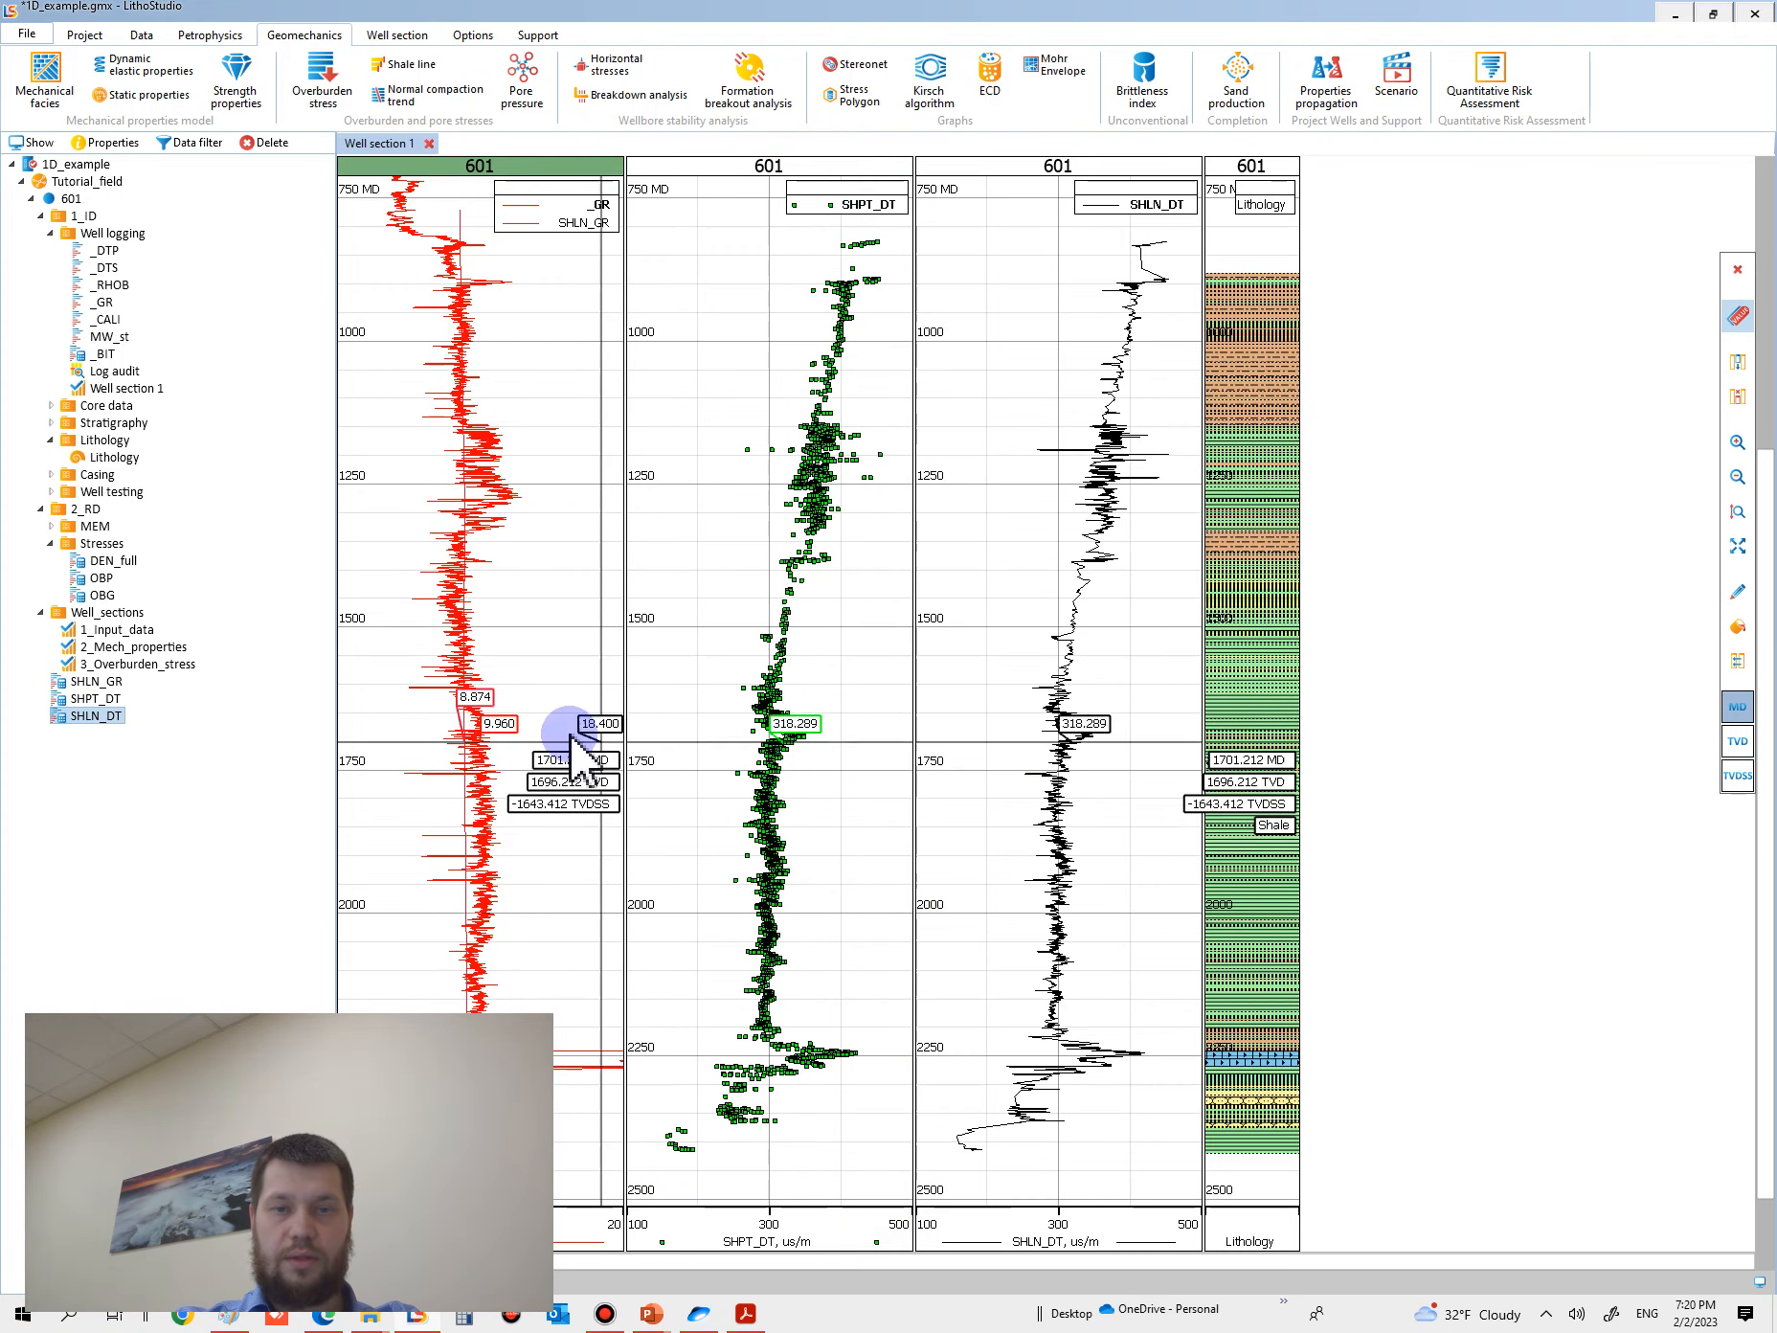
- Compare the SHPT_DT points and SHLN_DT line with the _GR cutoff and lithology around depth 1750
scroll(529, 804, up, 3)
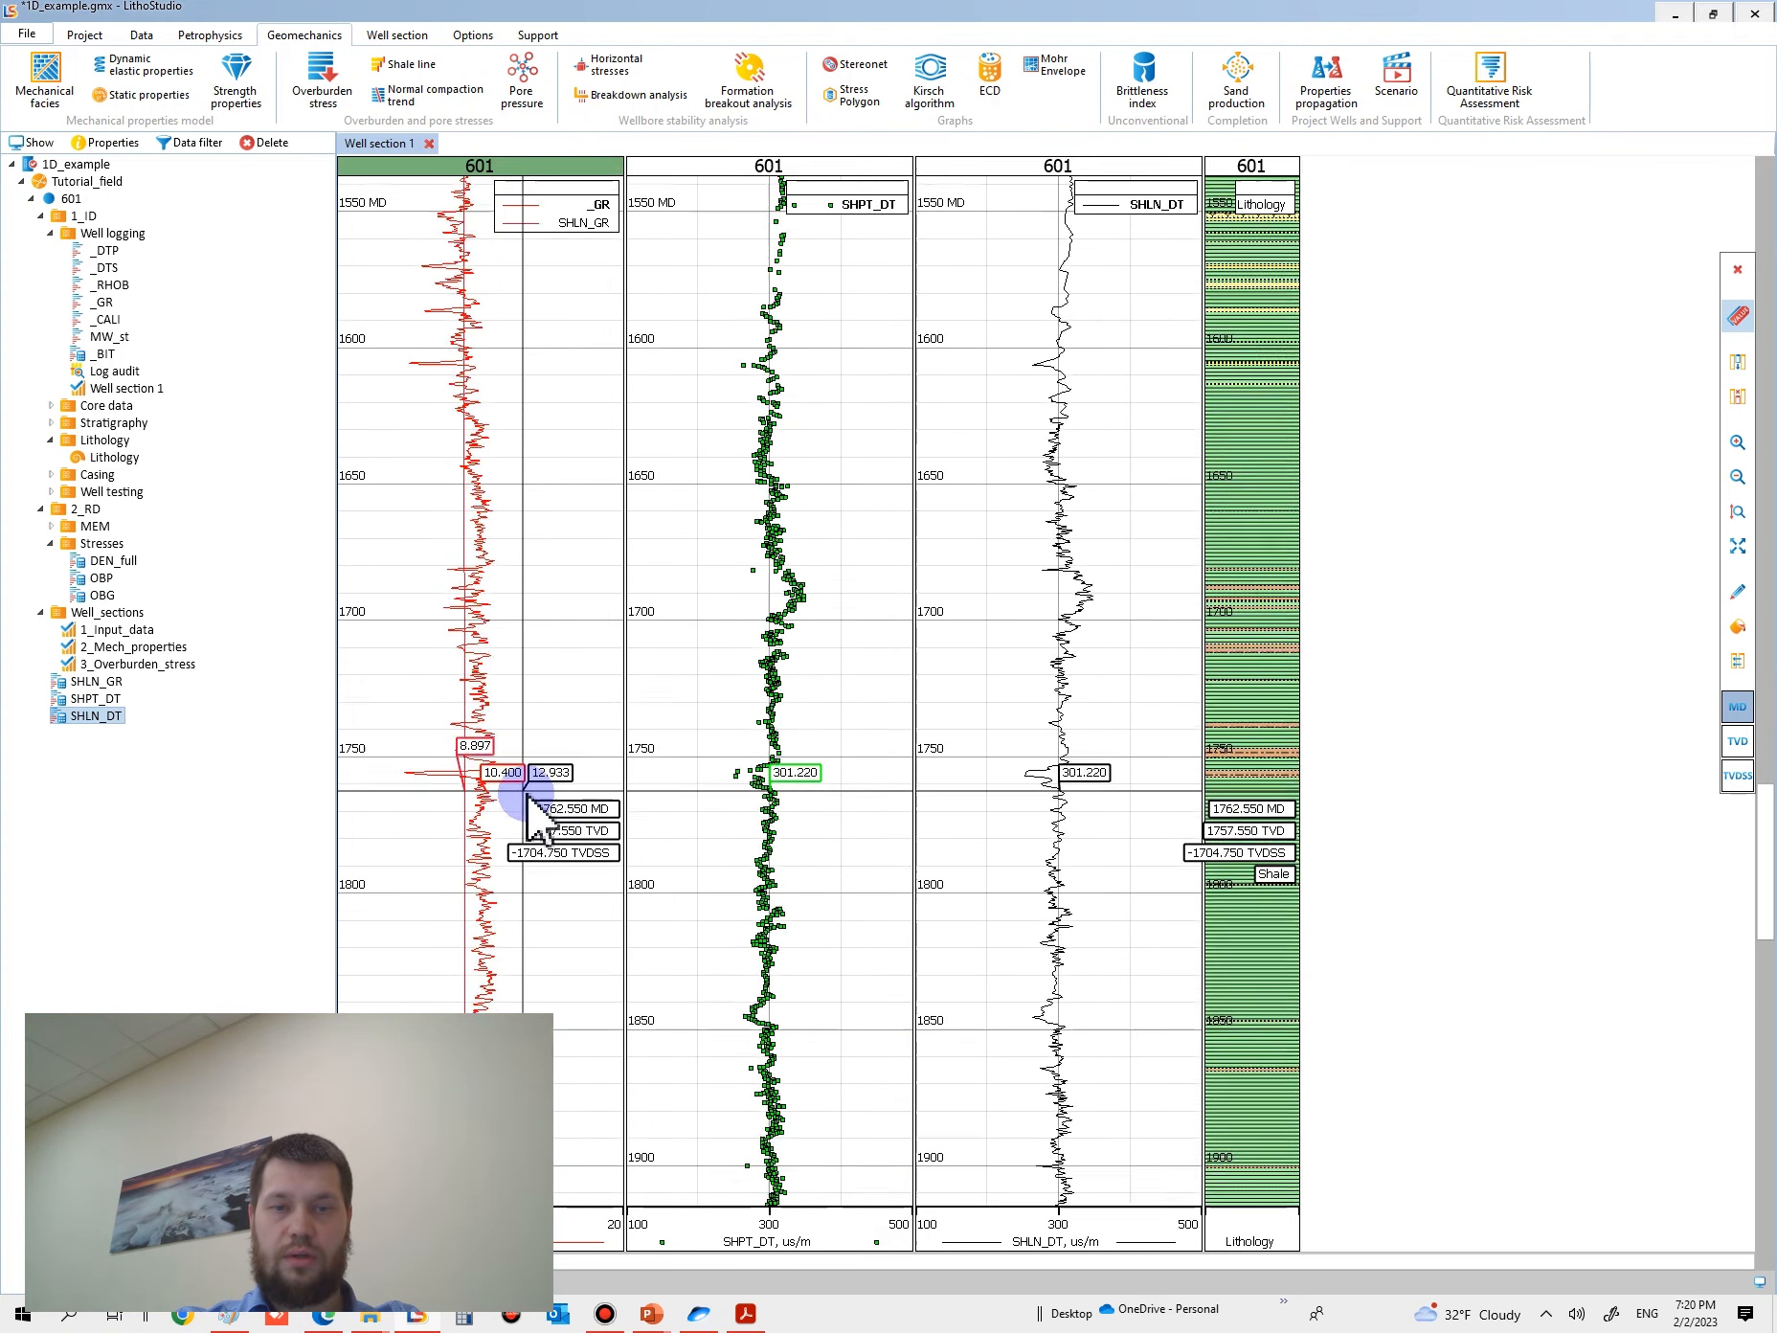
scroll(526, 793, up, 5)
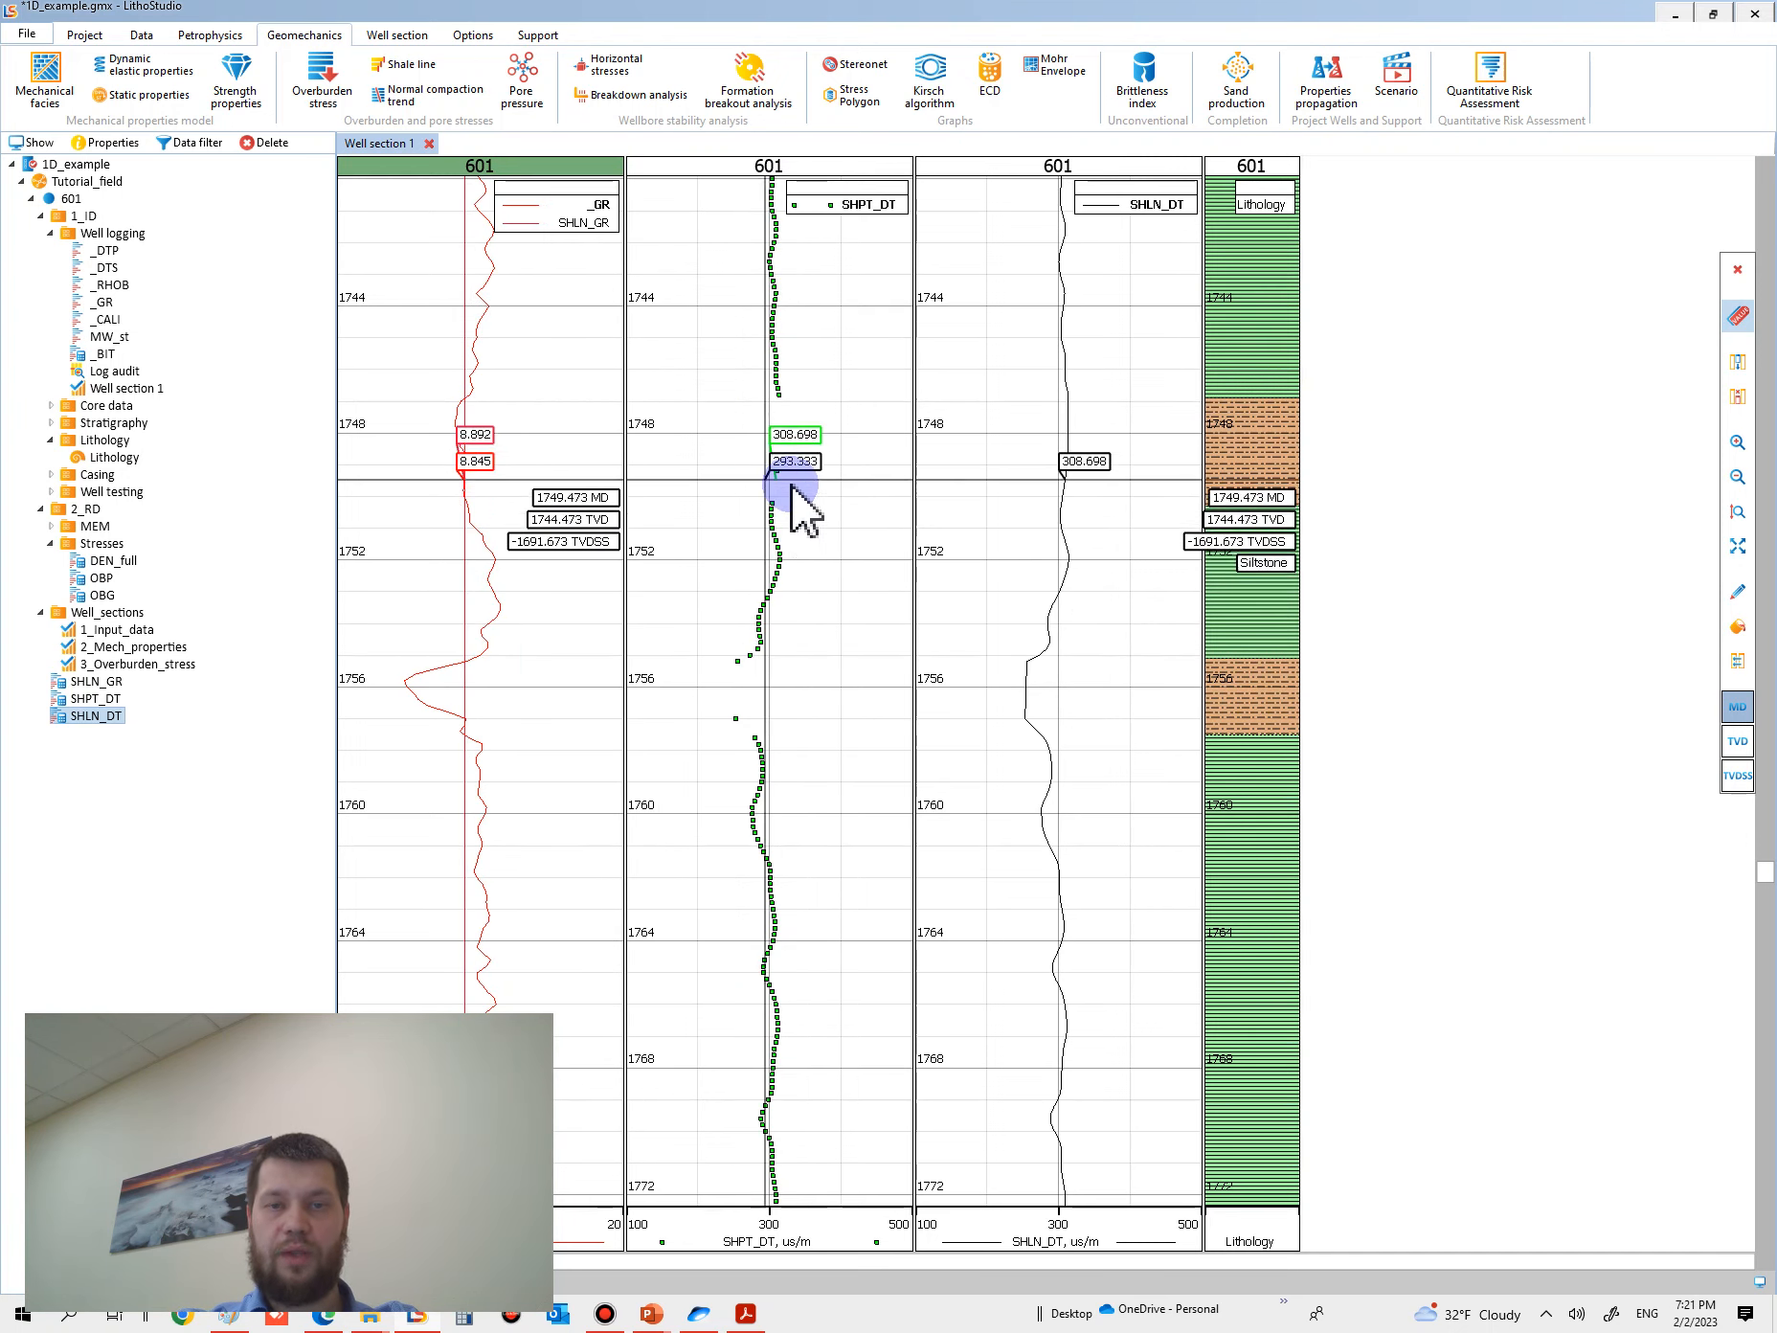
scroll(805, 647, down, 2)
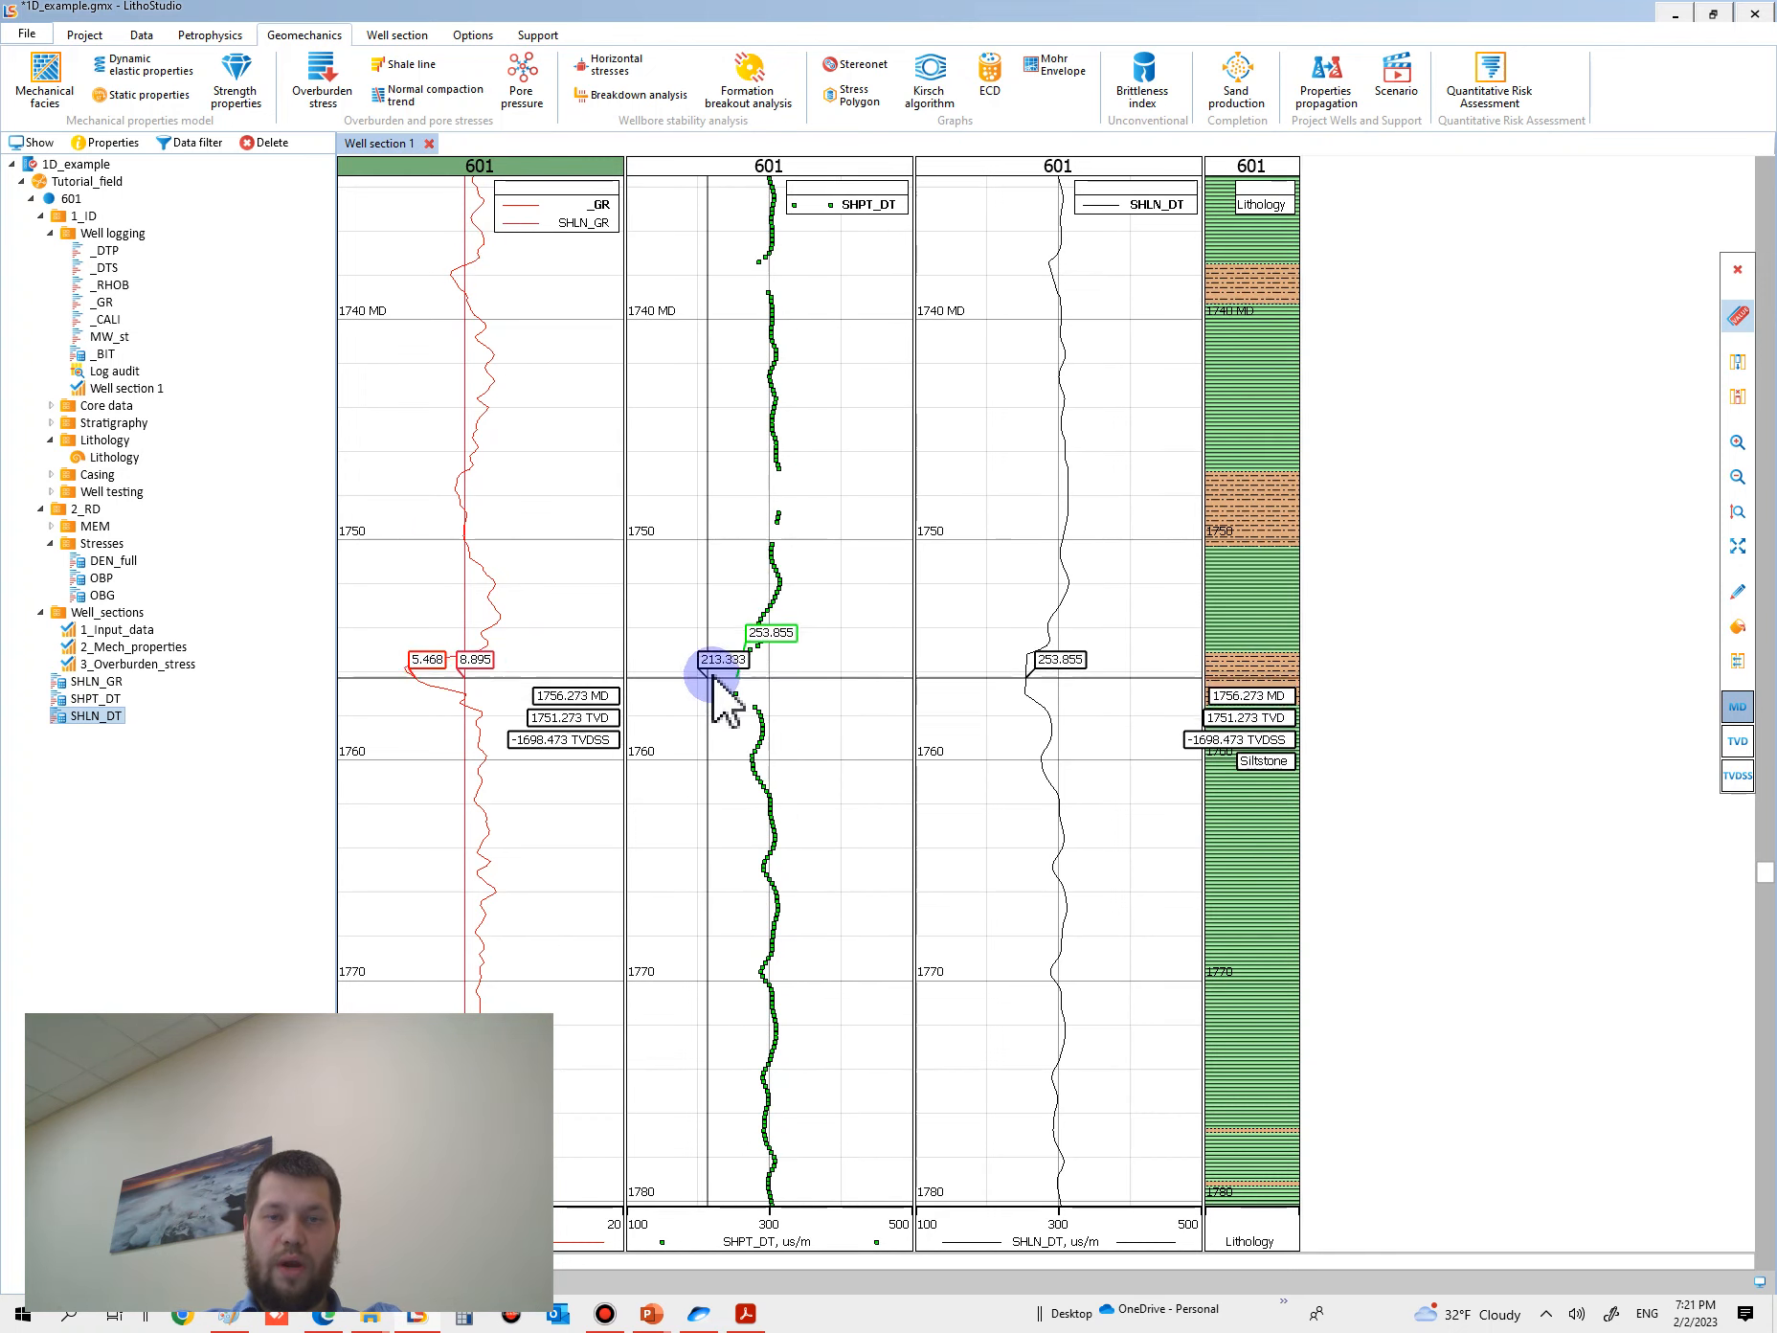
scroll(713, 675, down, 4)
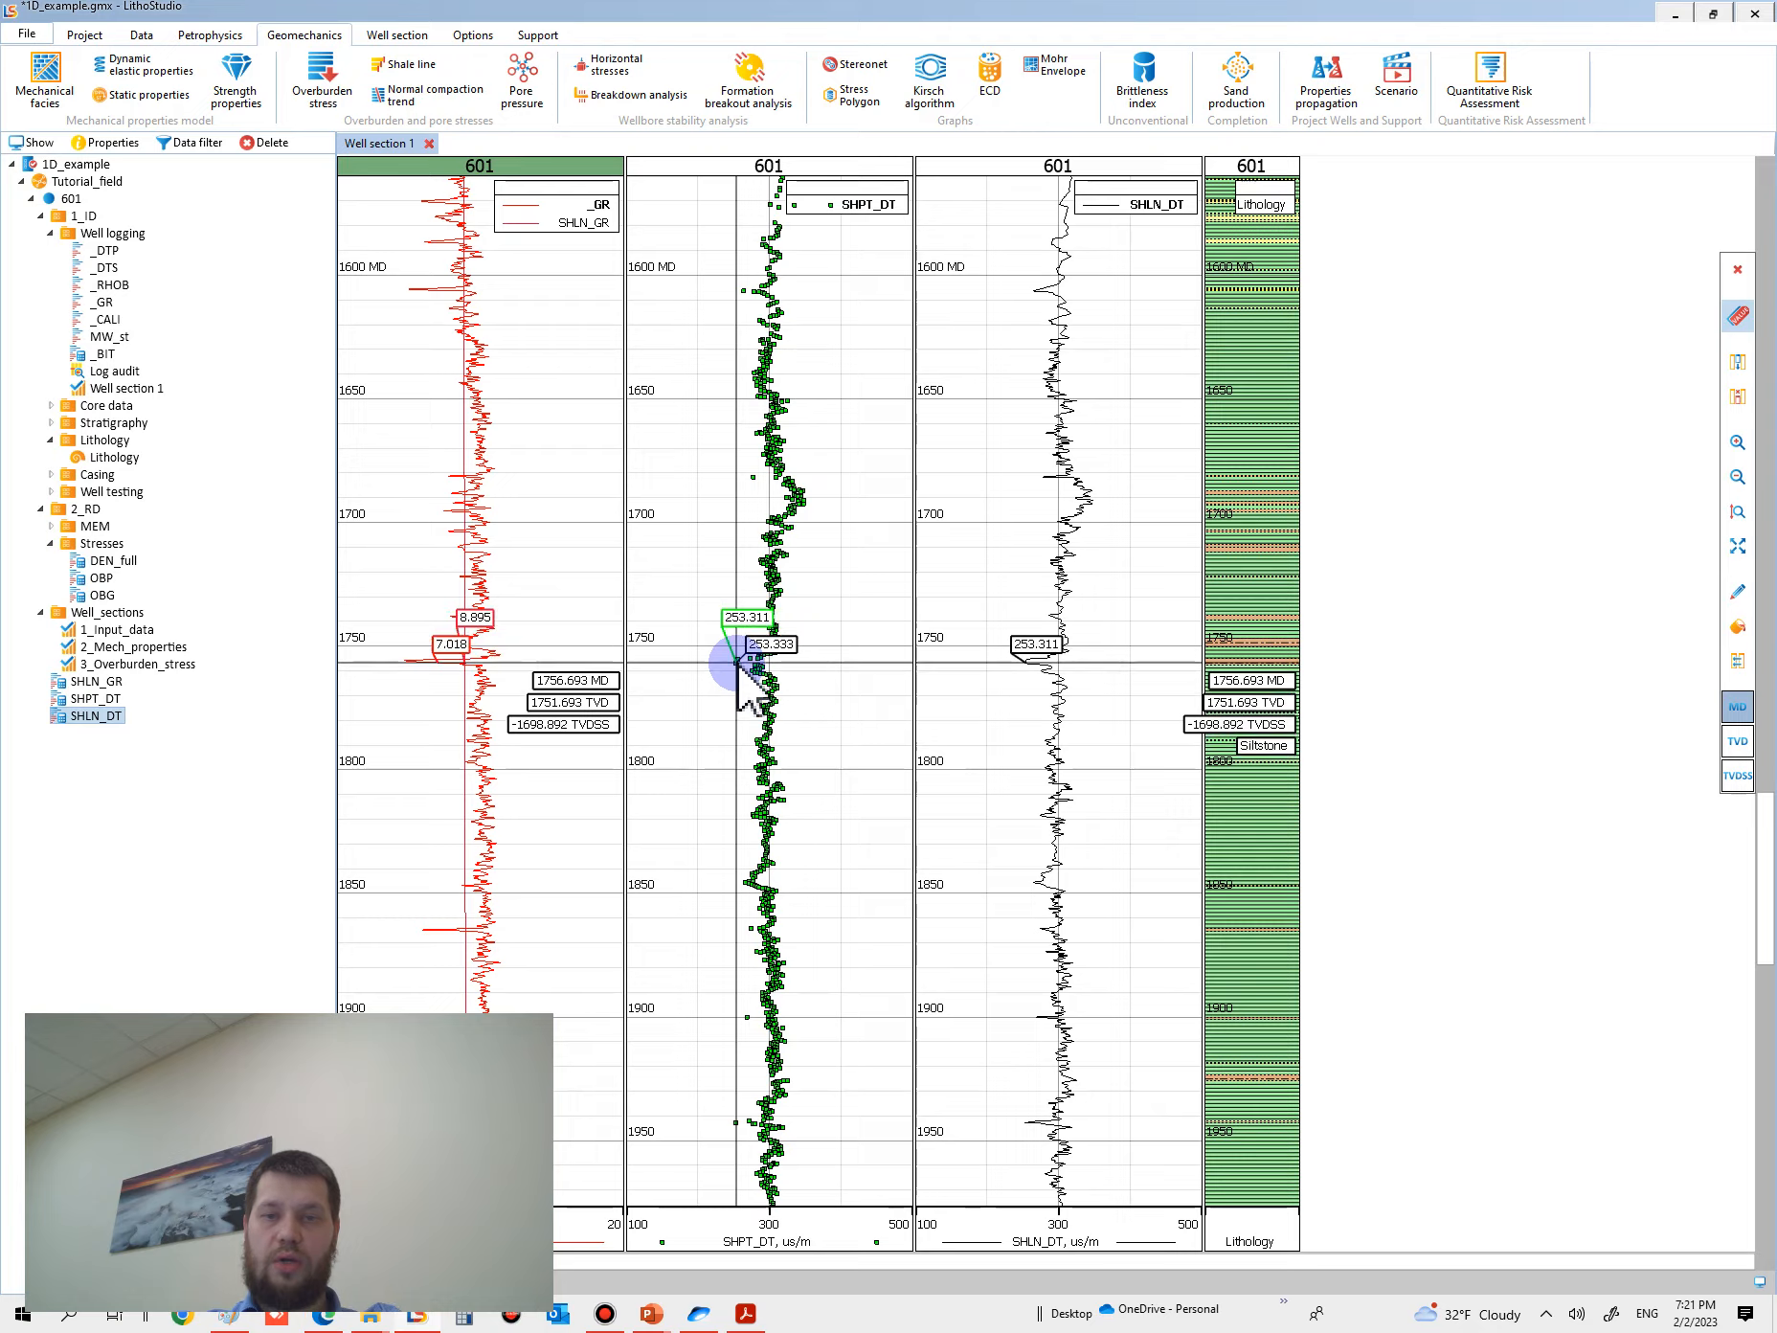
scroll(735, 658, down, 3)
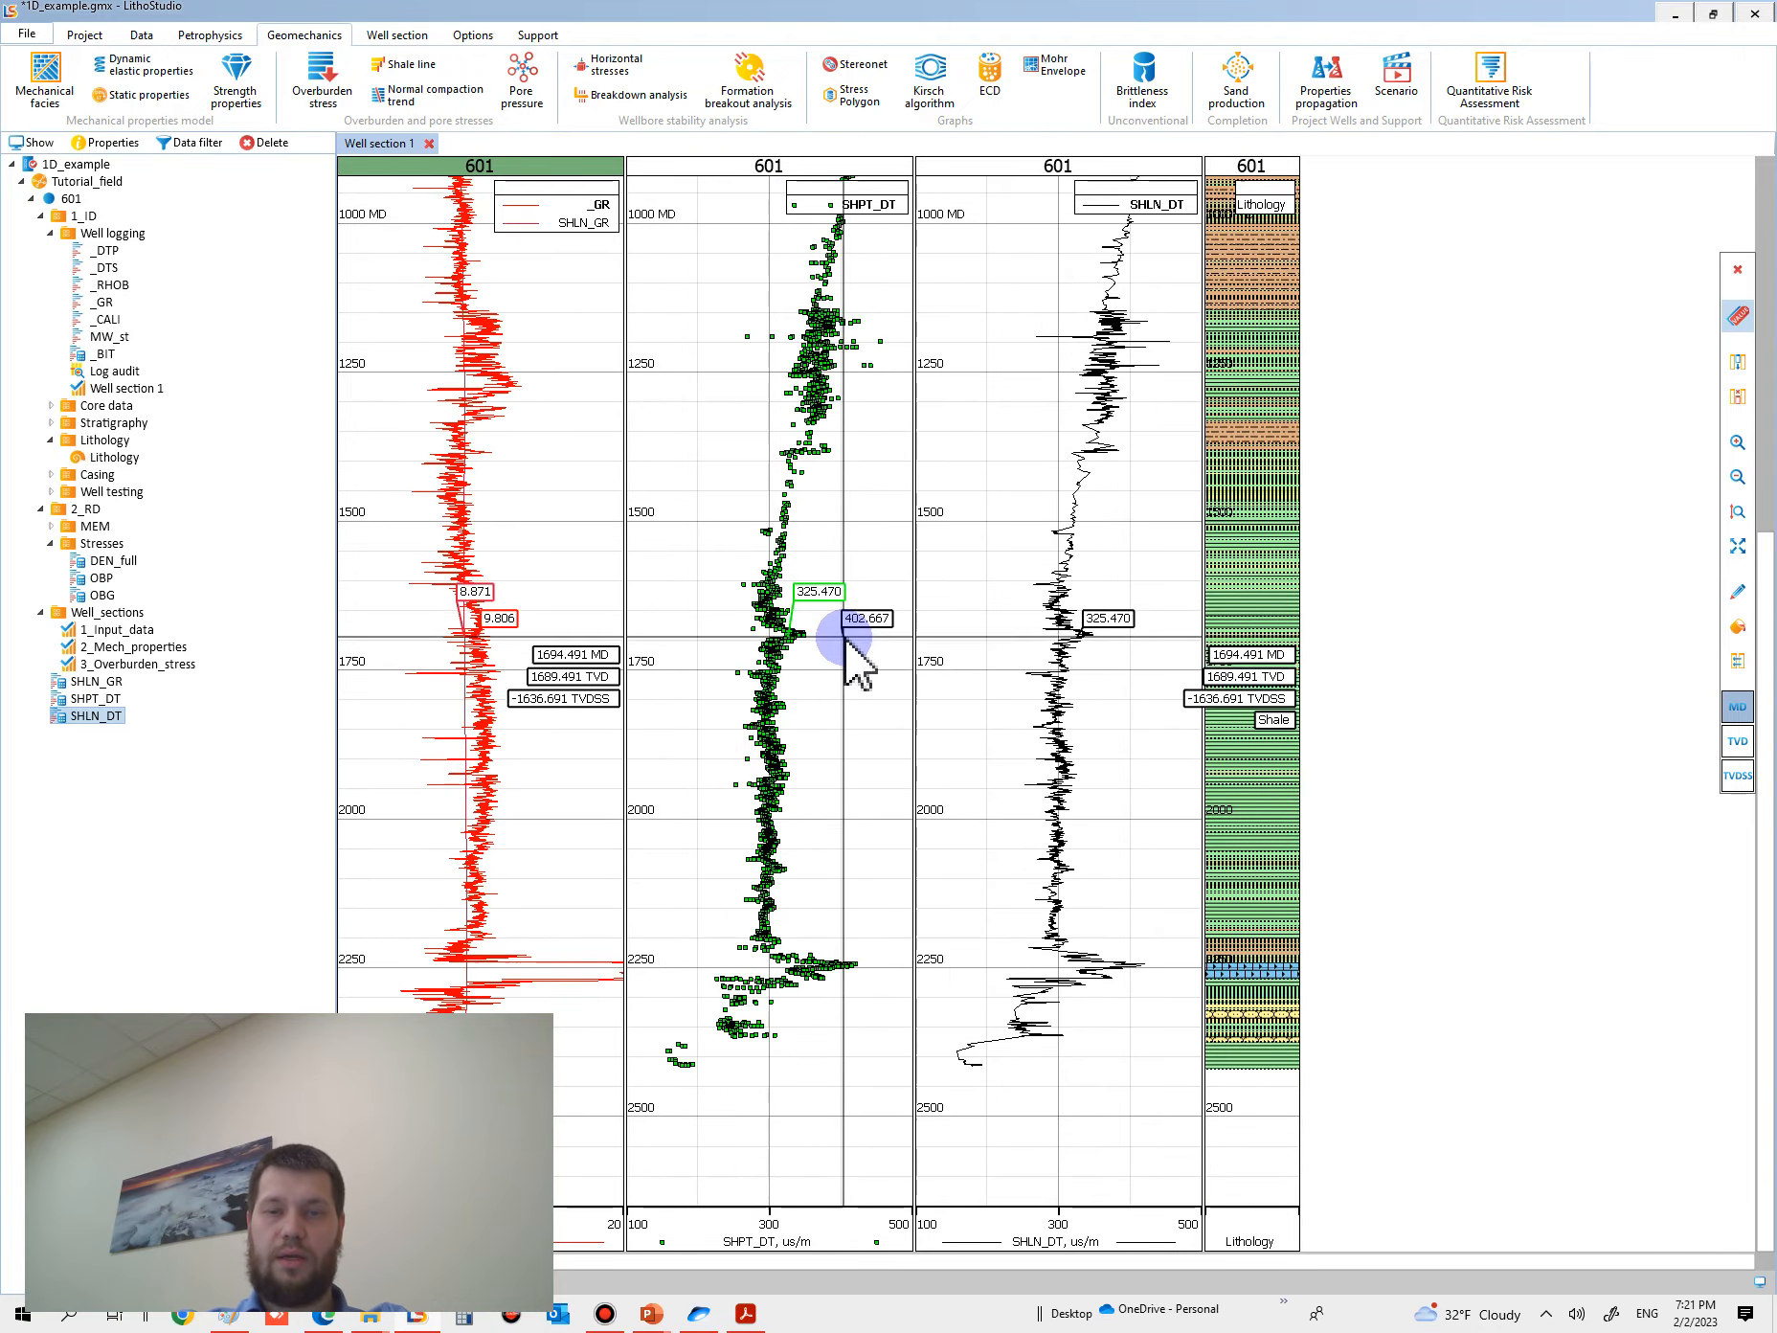
- Smooth the SHLN_DT curve with an arithmetic moving average over 101 points, outputting it as SHLN_DT_filt
scroll(838, 670, down, 1)
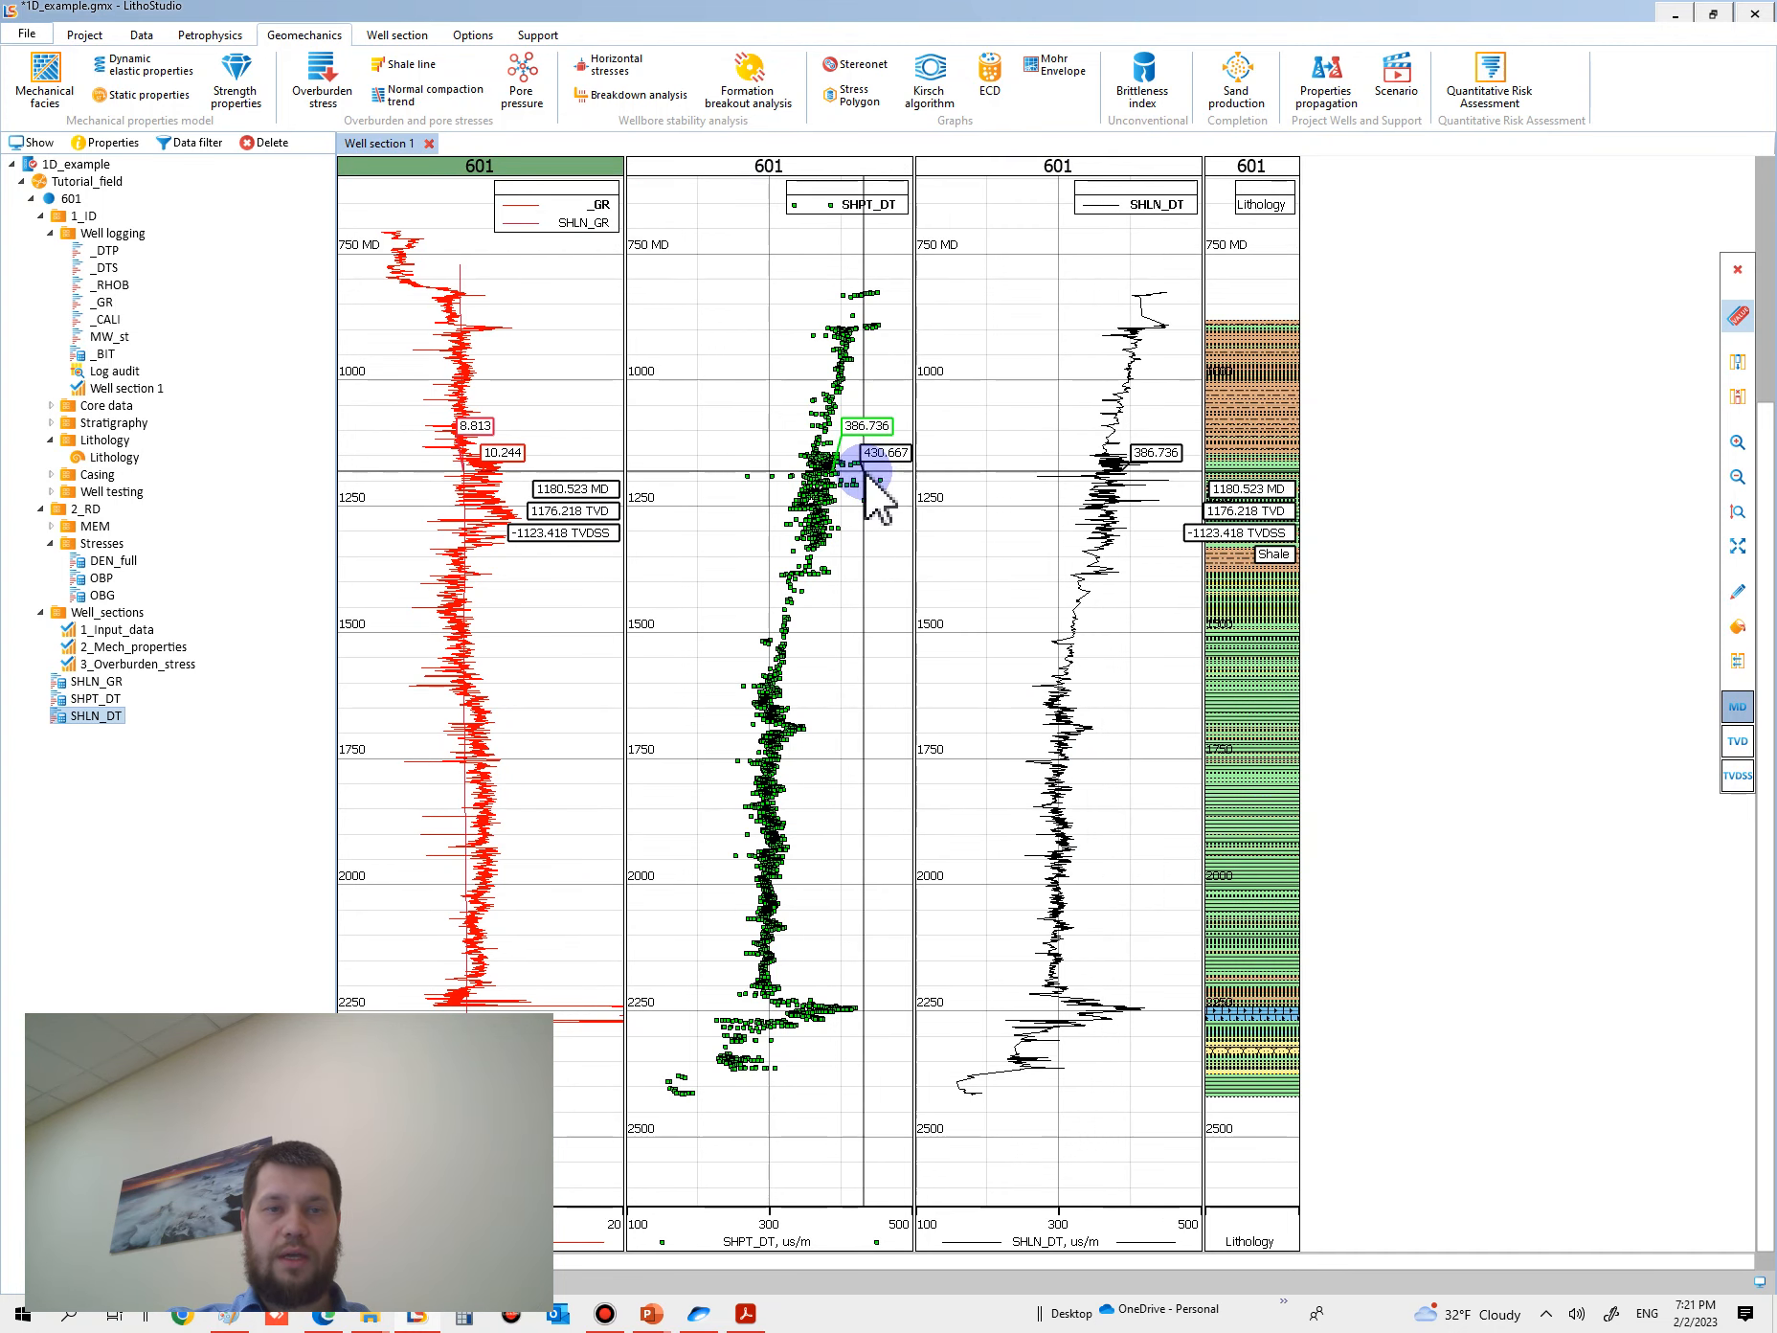
click(141, 34)
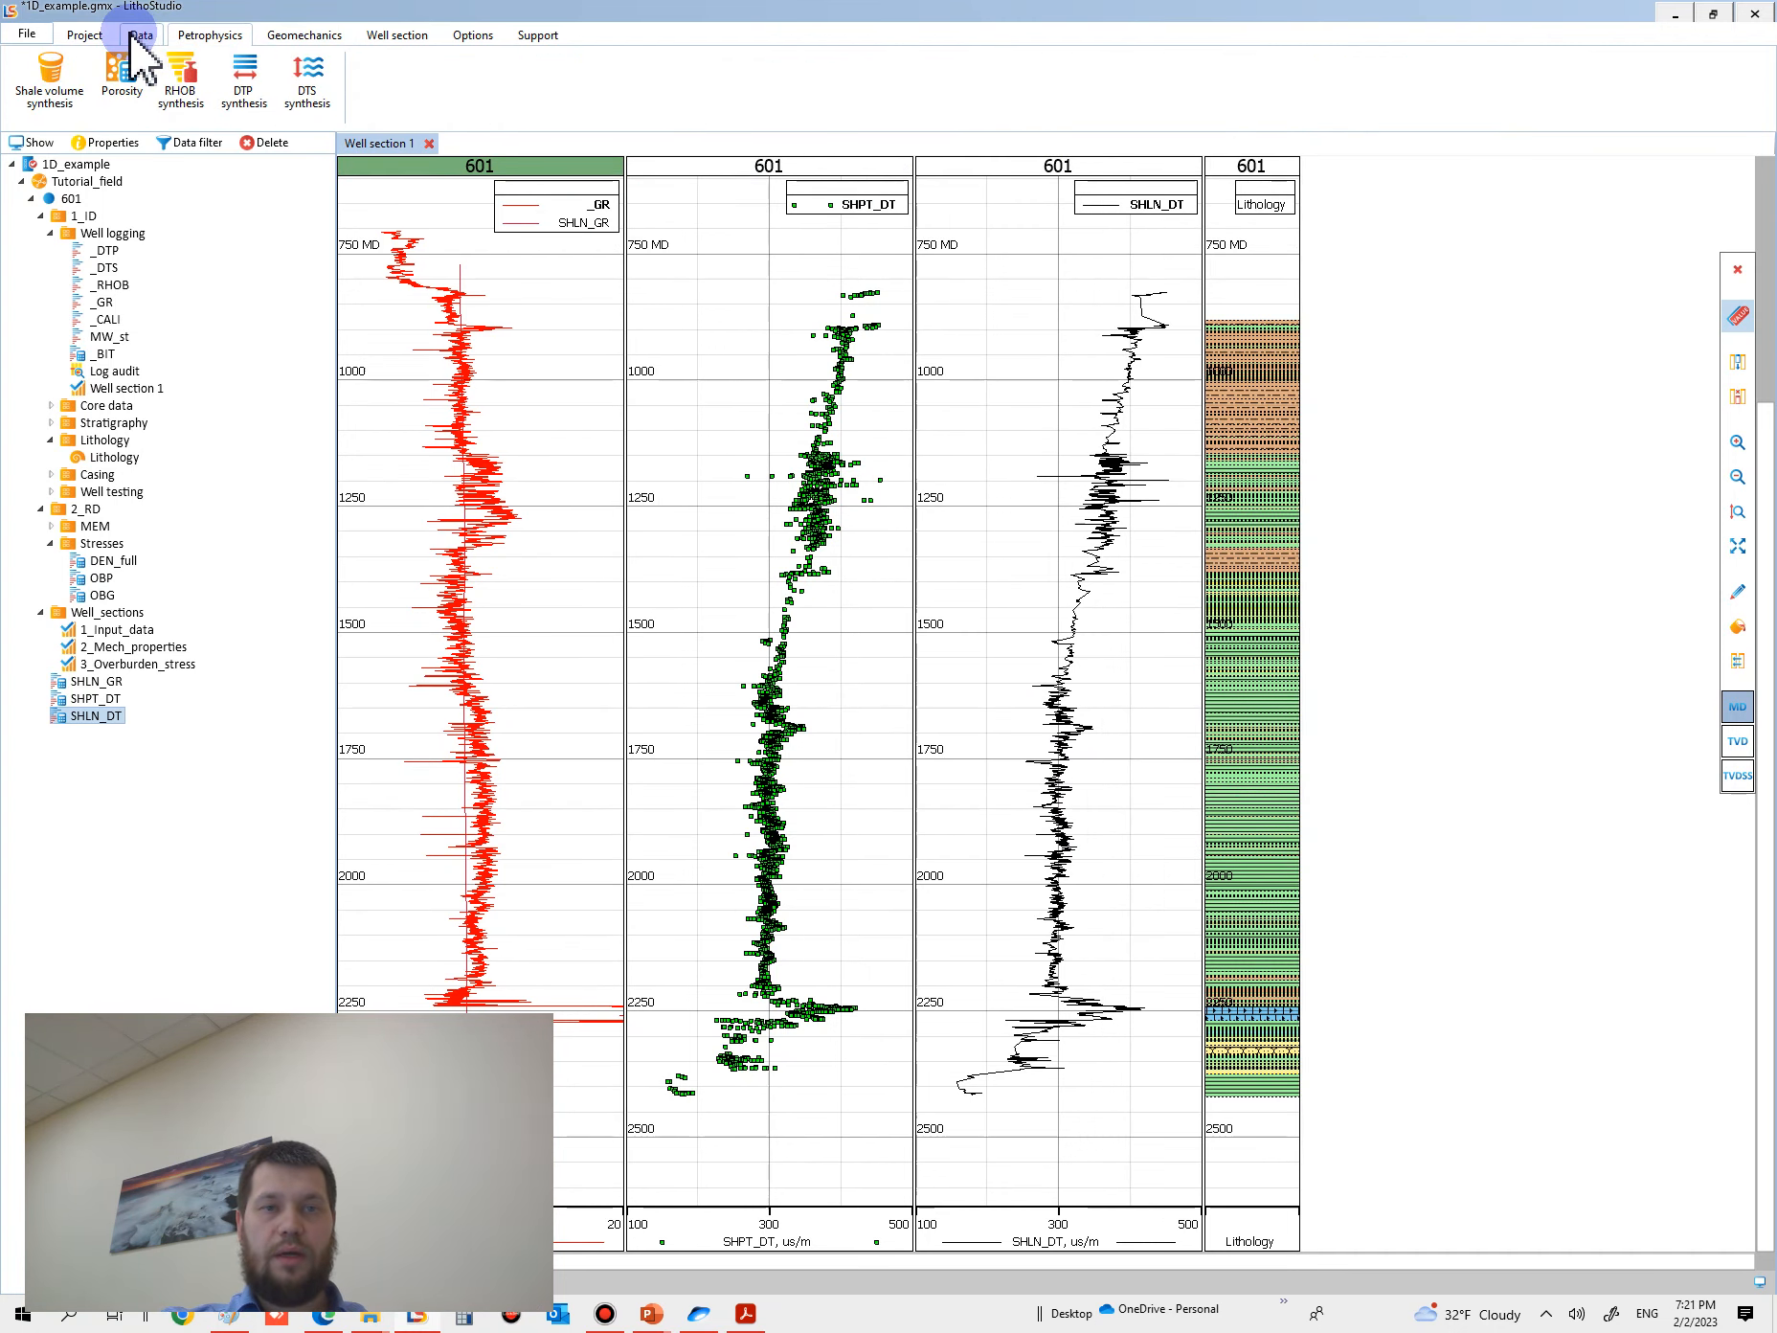
click(526, 93)
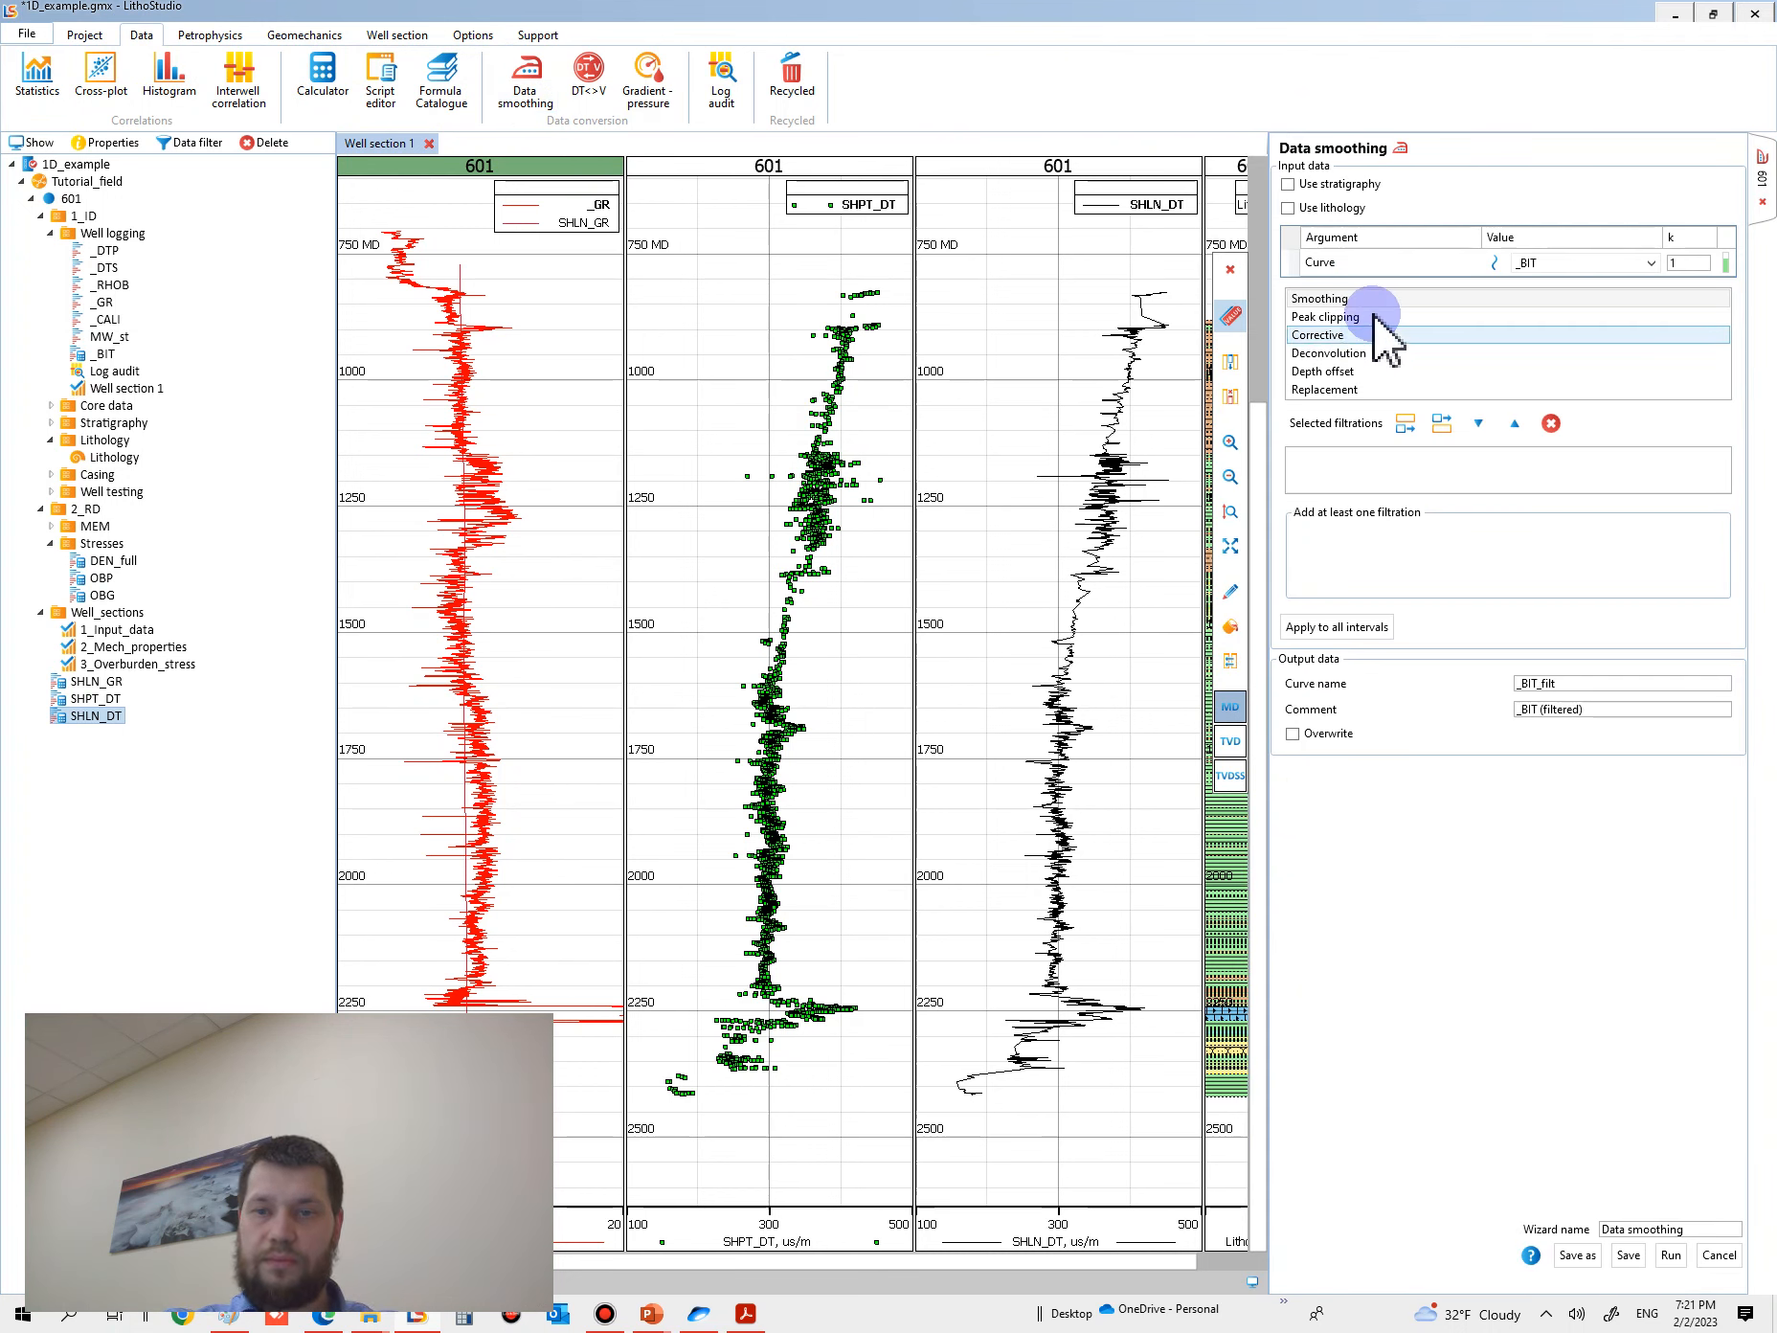
click(1571, 264)
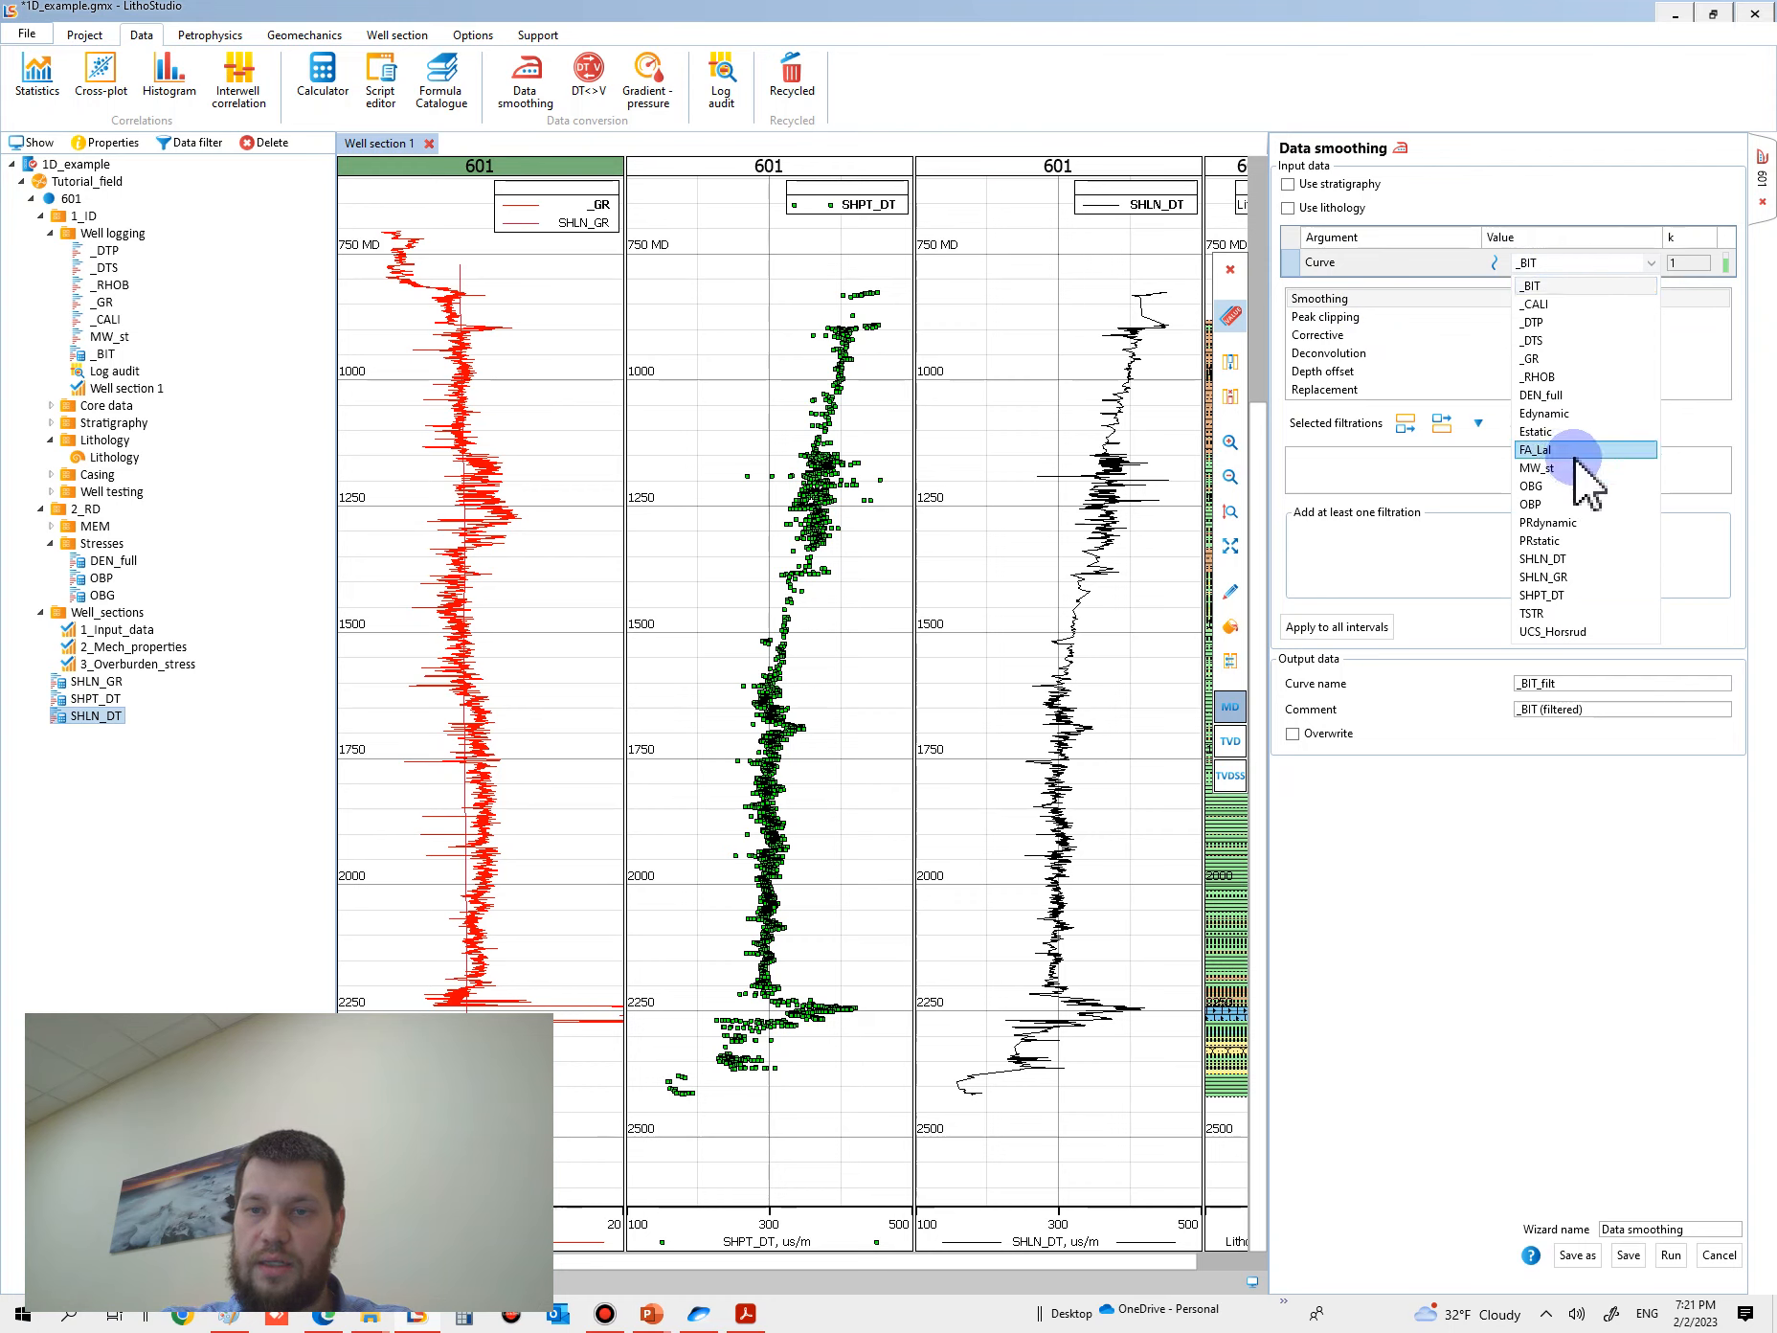
click(1544, 559)
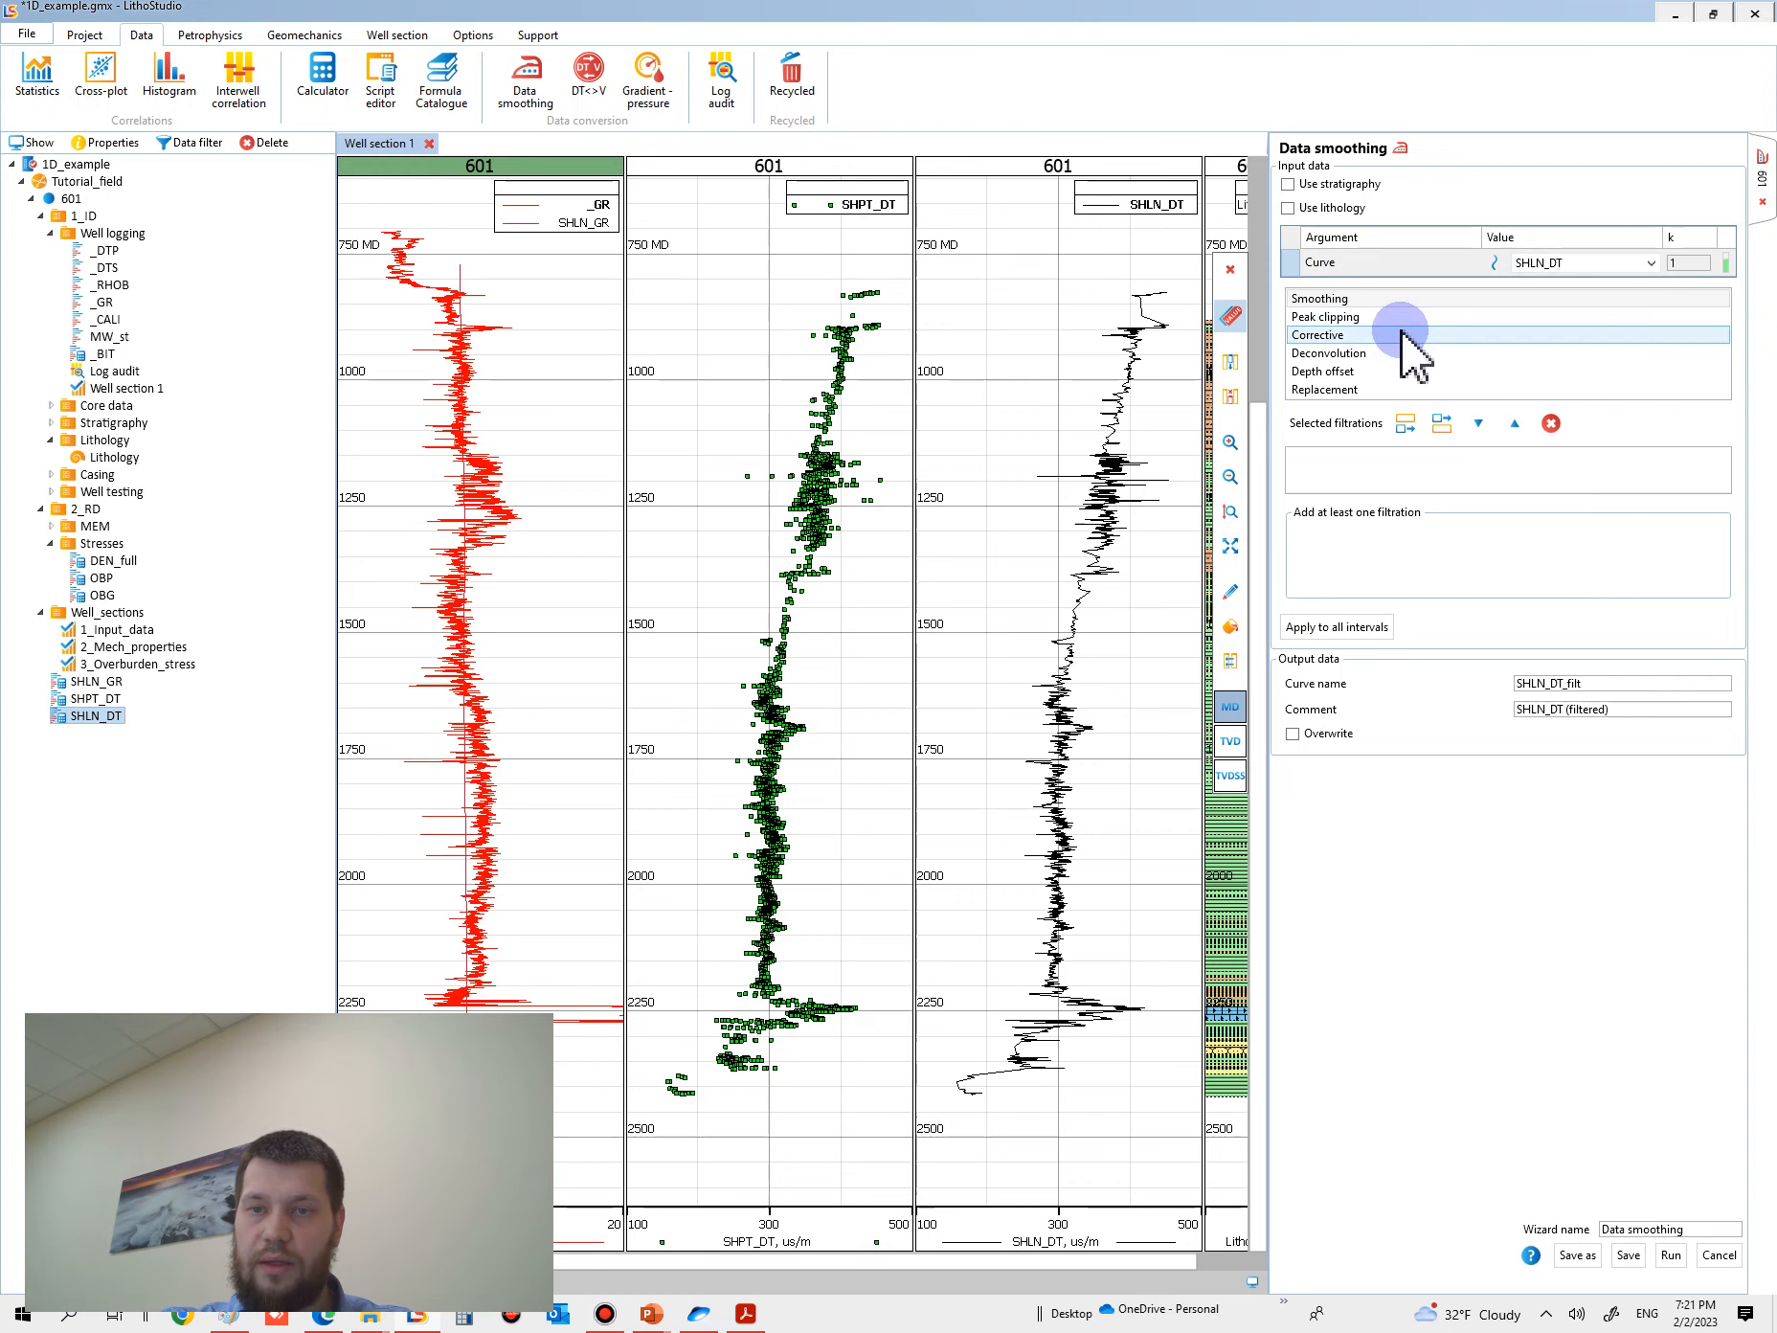
double_click(1359, 298)
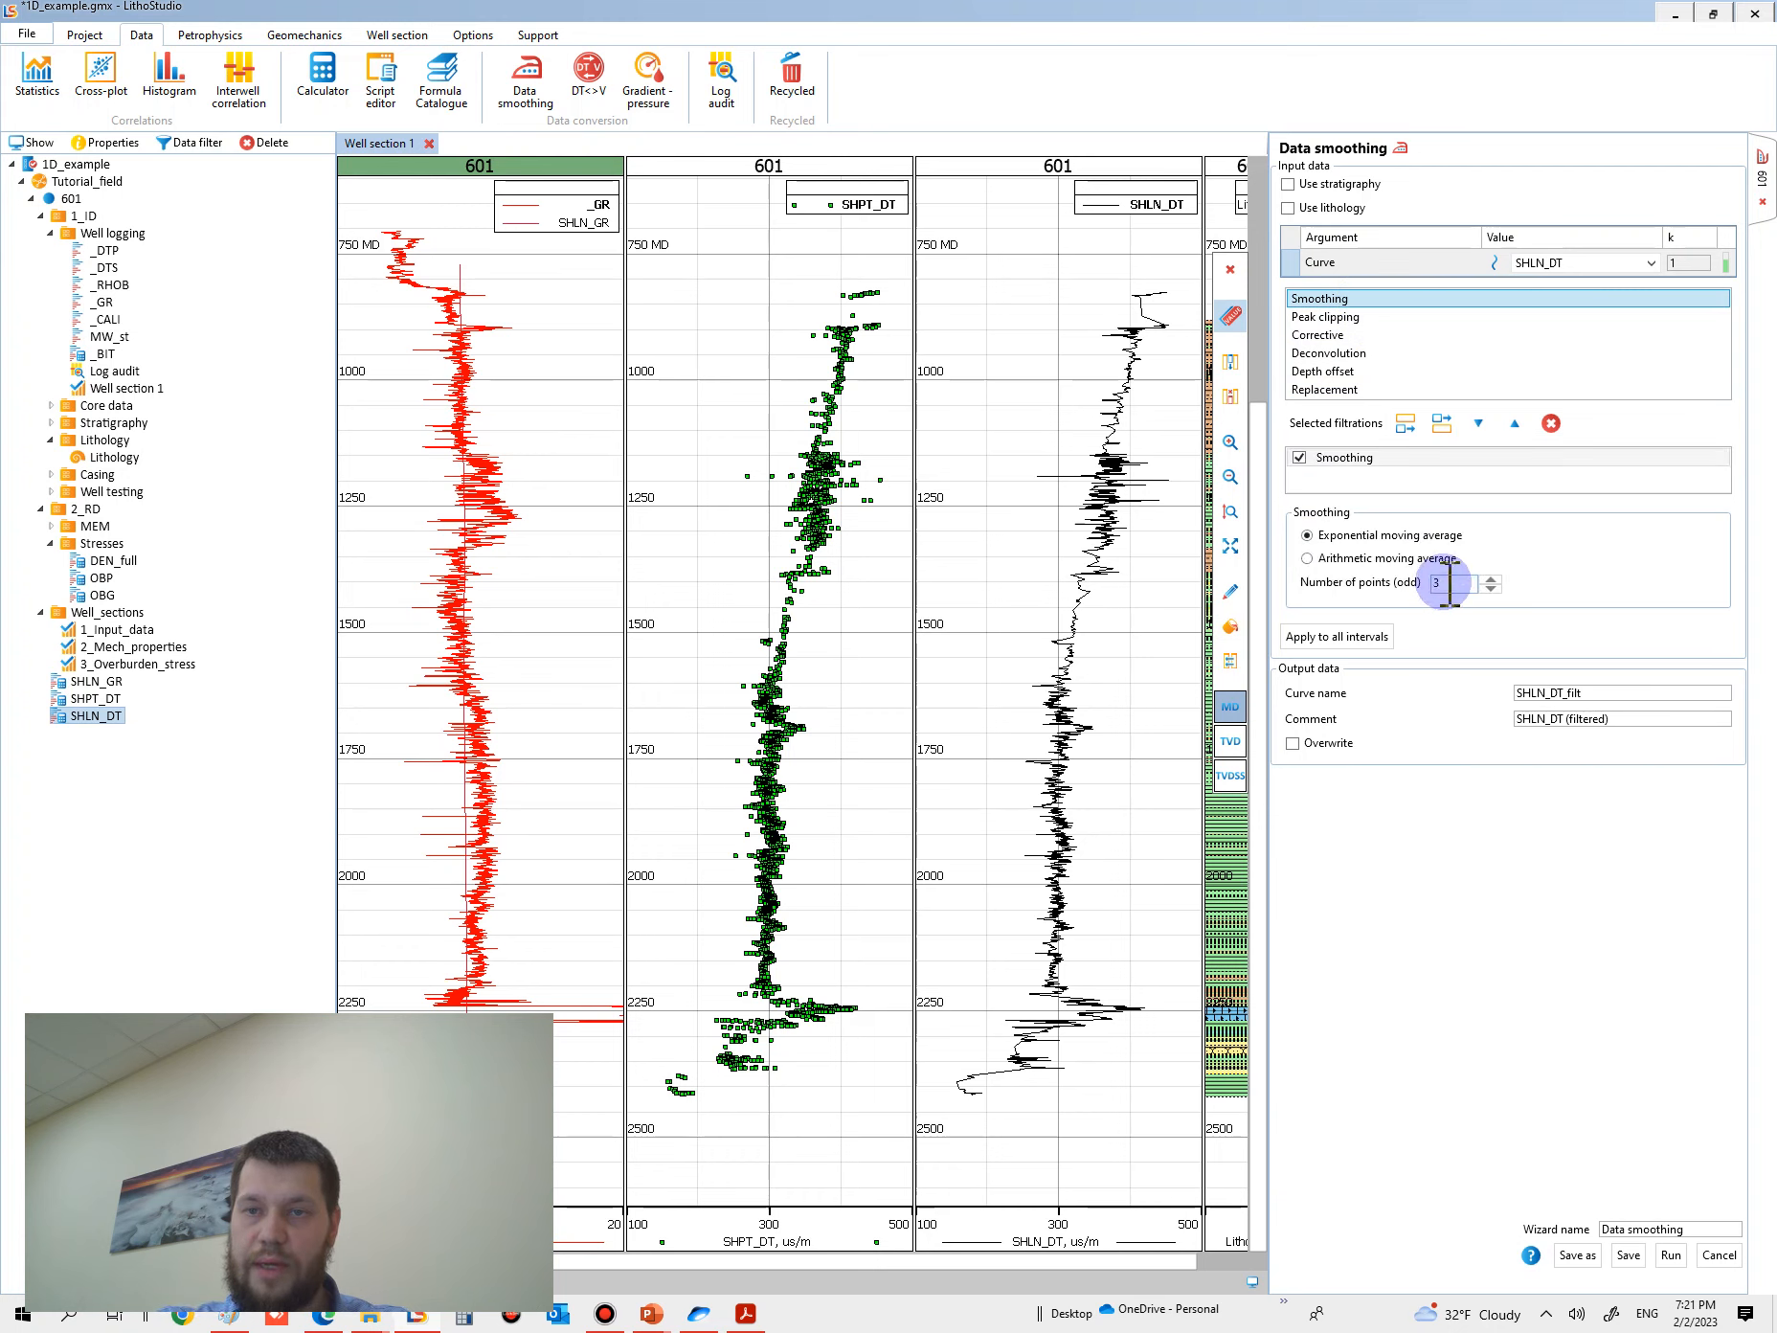
click(1352, 559)
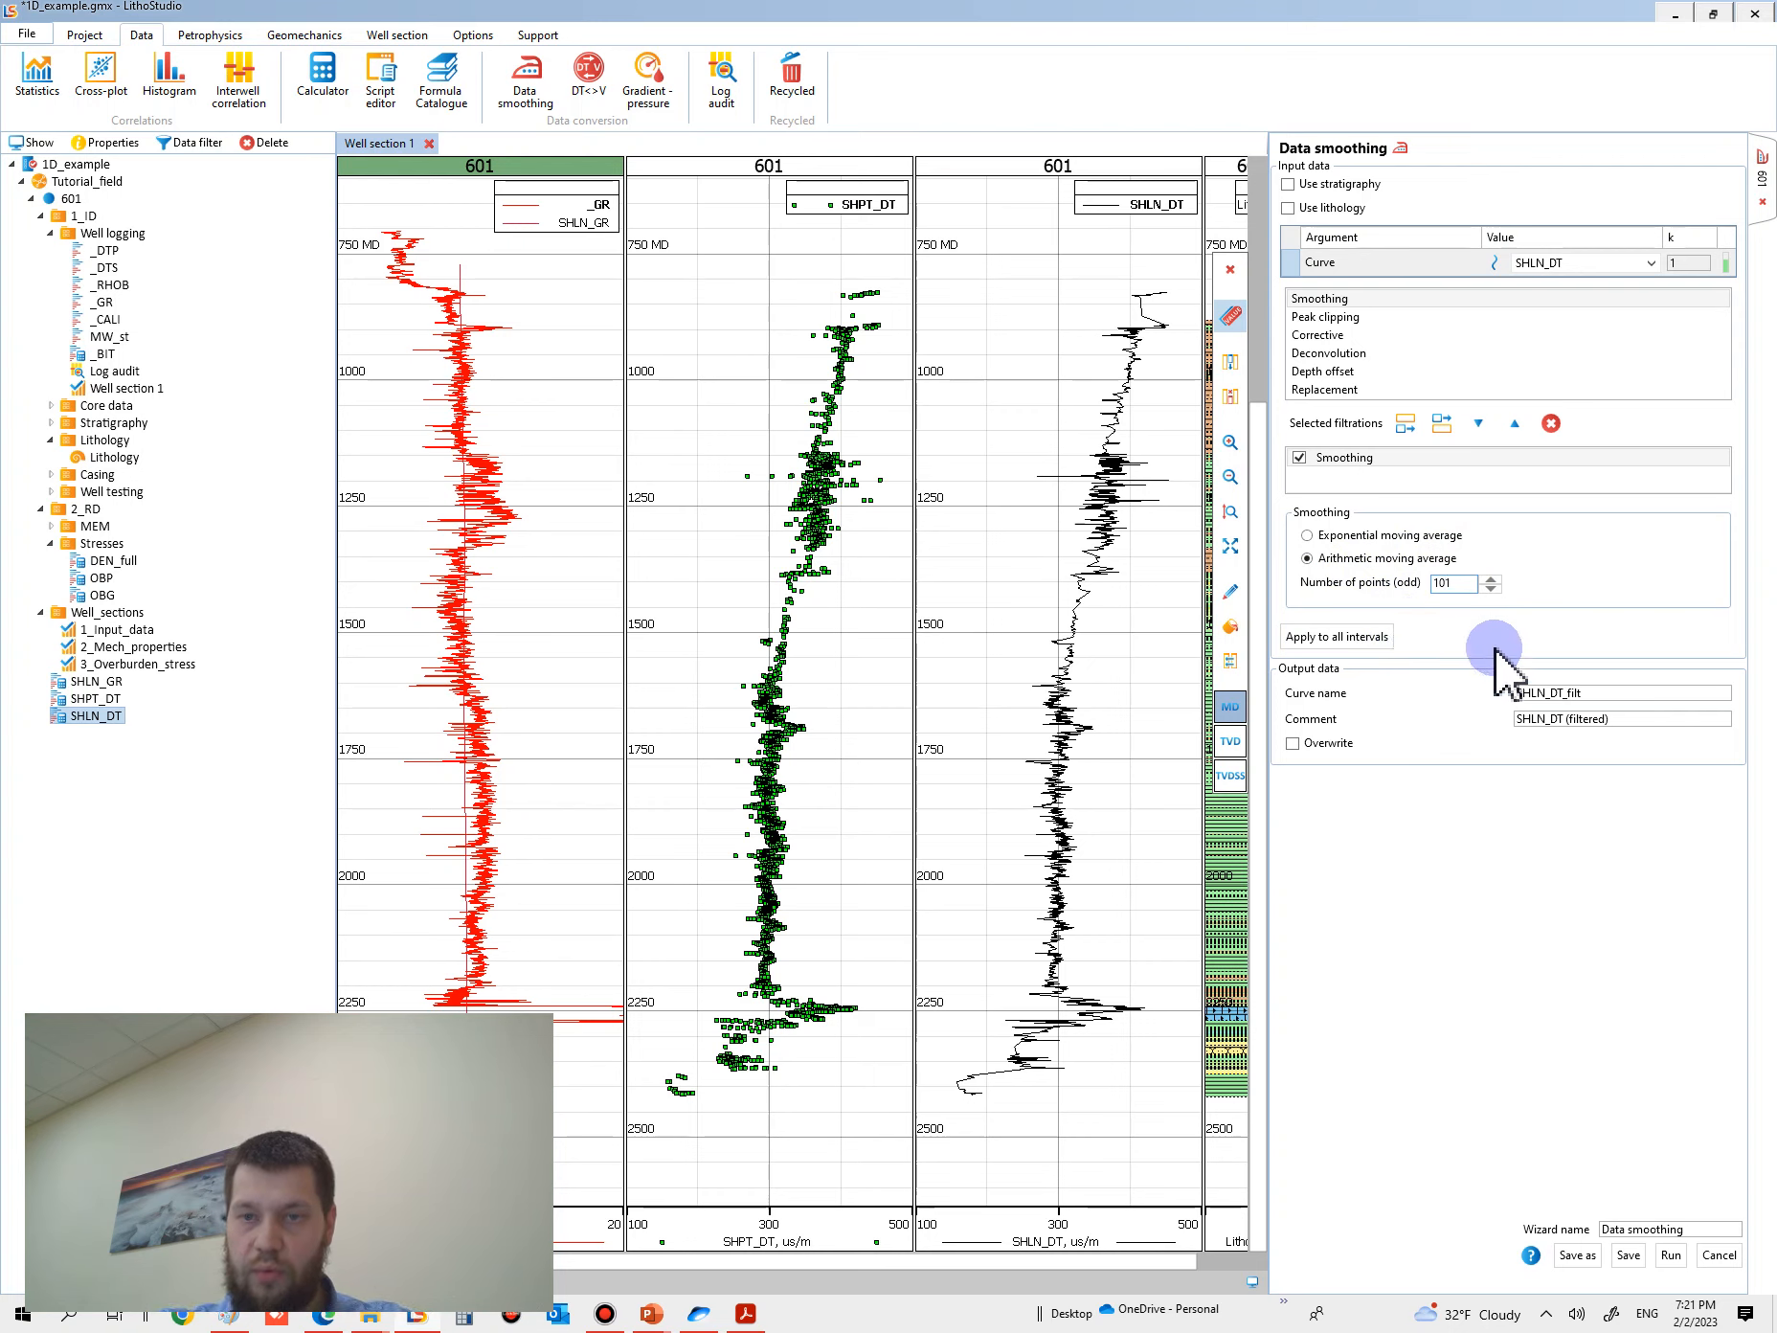
click(1671, 1254)
- Overlay SHLN_DT_filt on the SHLN_DT track and display it as a thicker red line
drag(92, 733, 1014, 814)
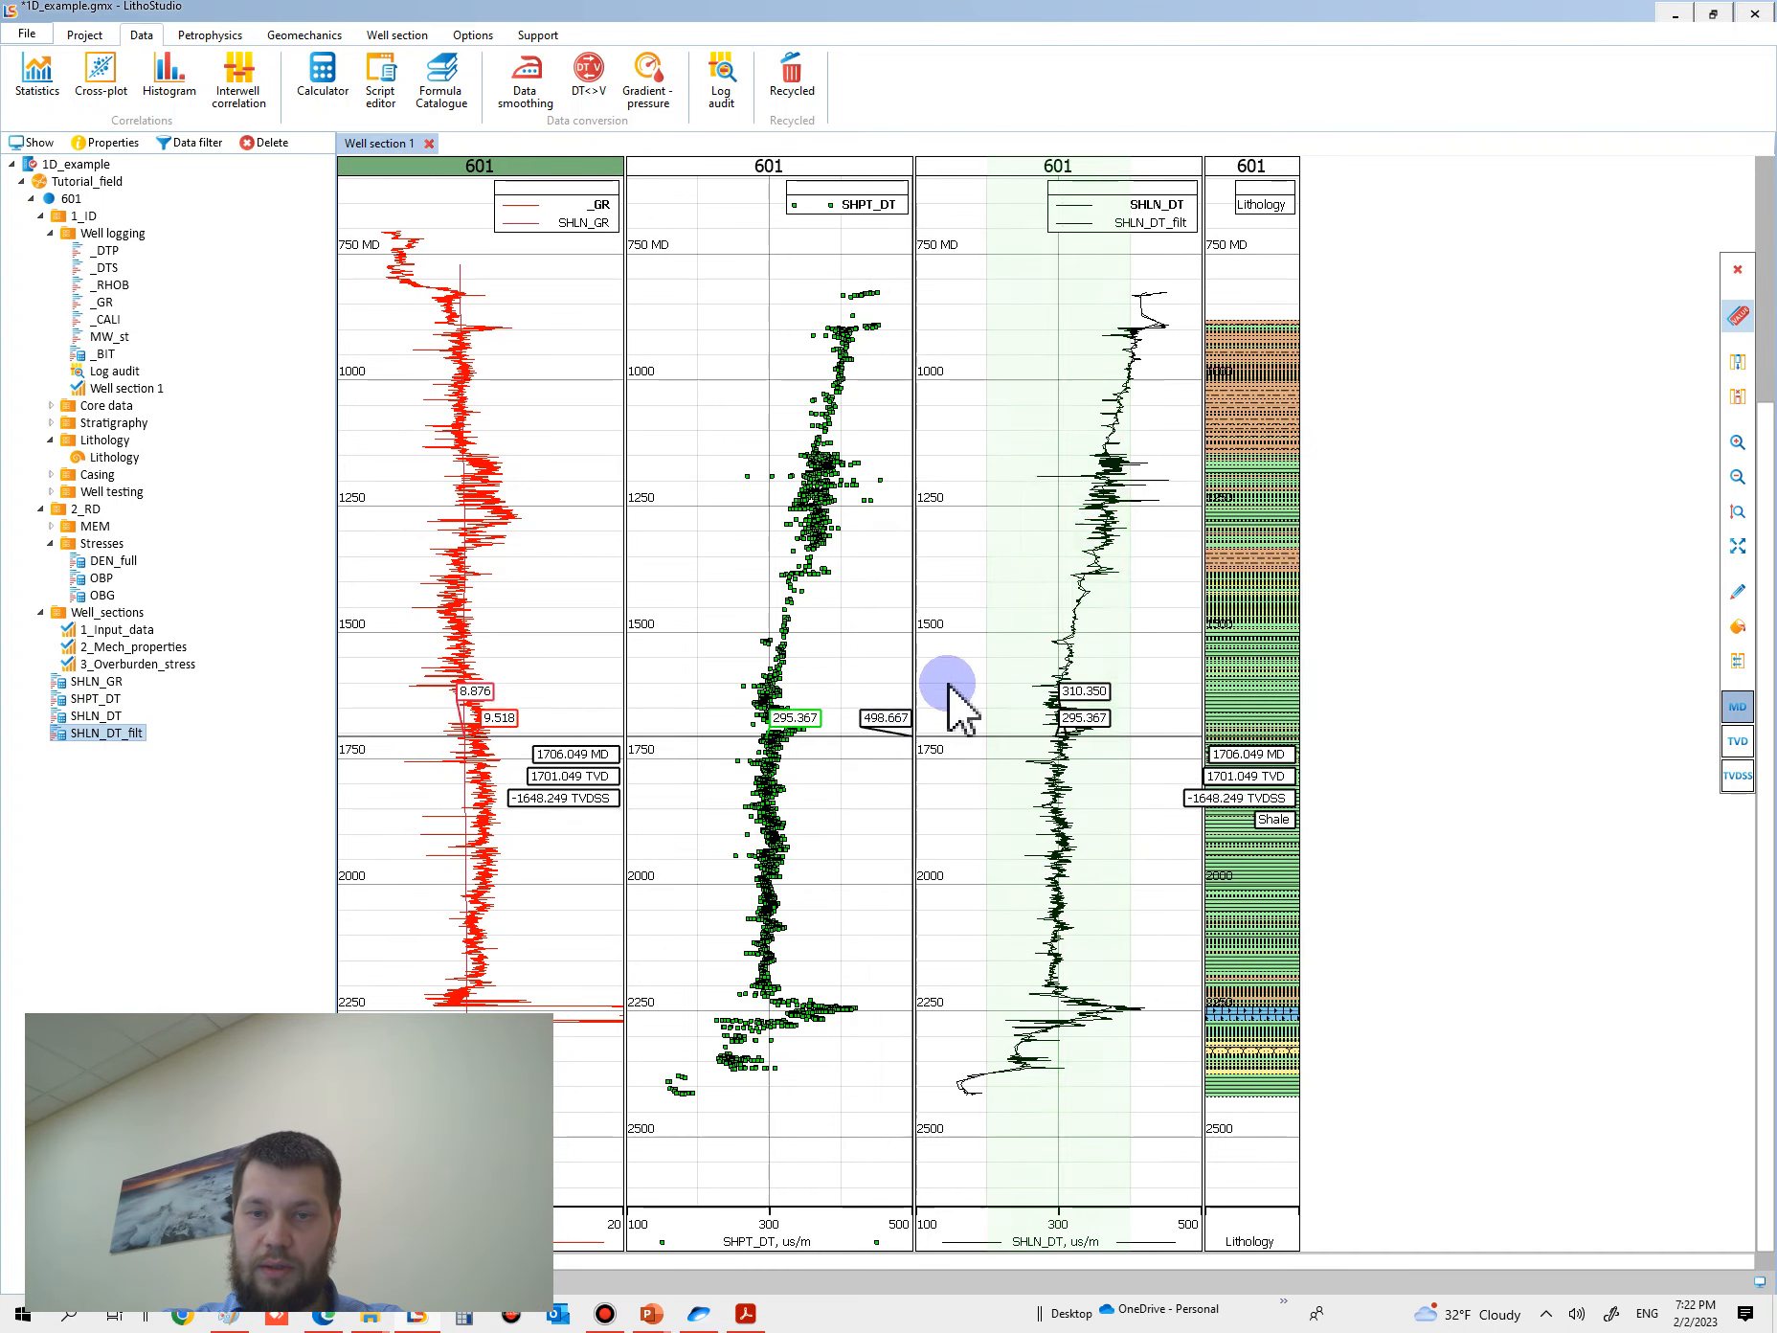
right_click(1032, 510)
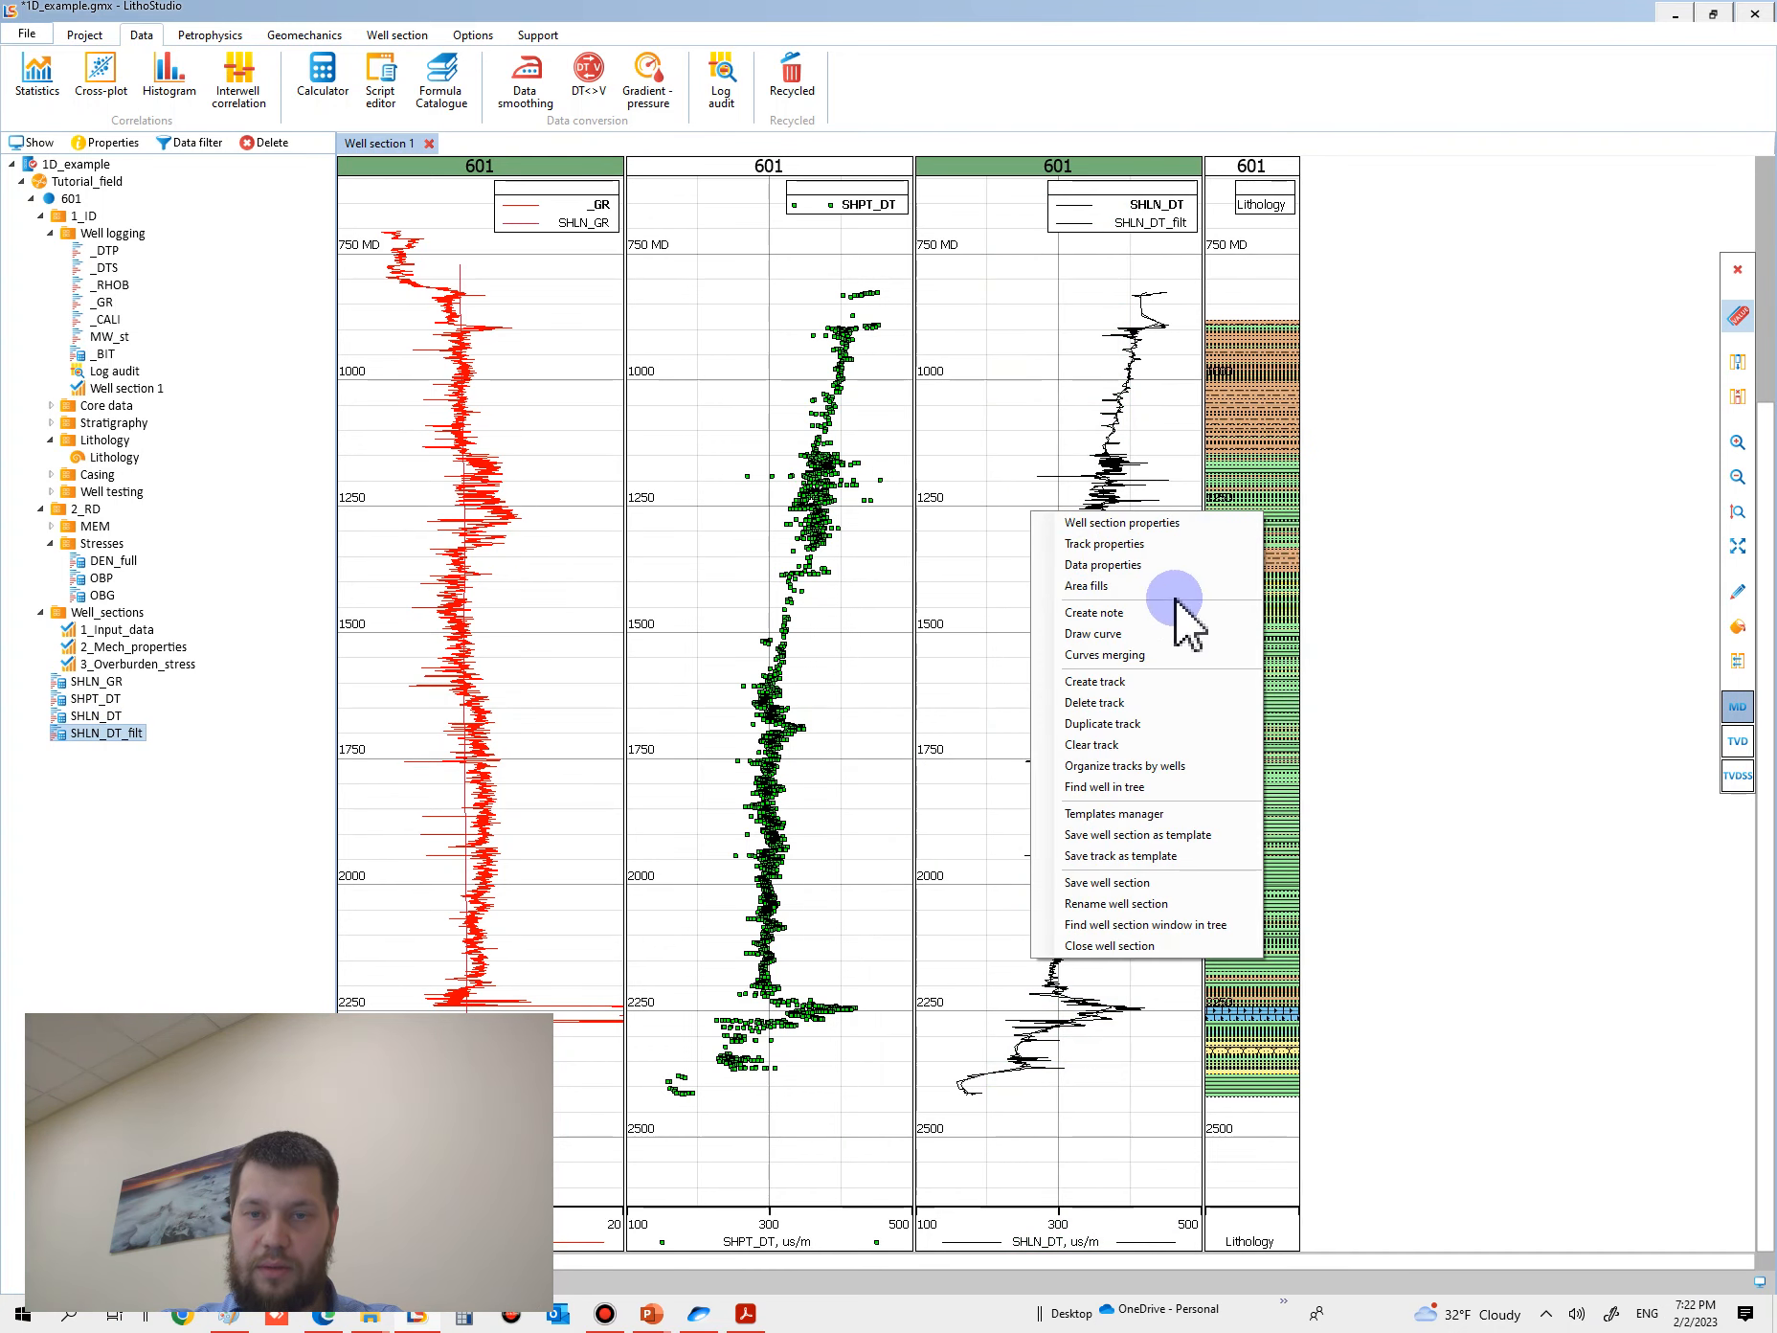
click(1114, 565)
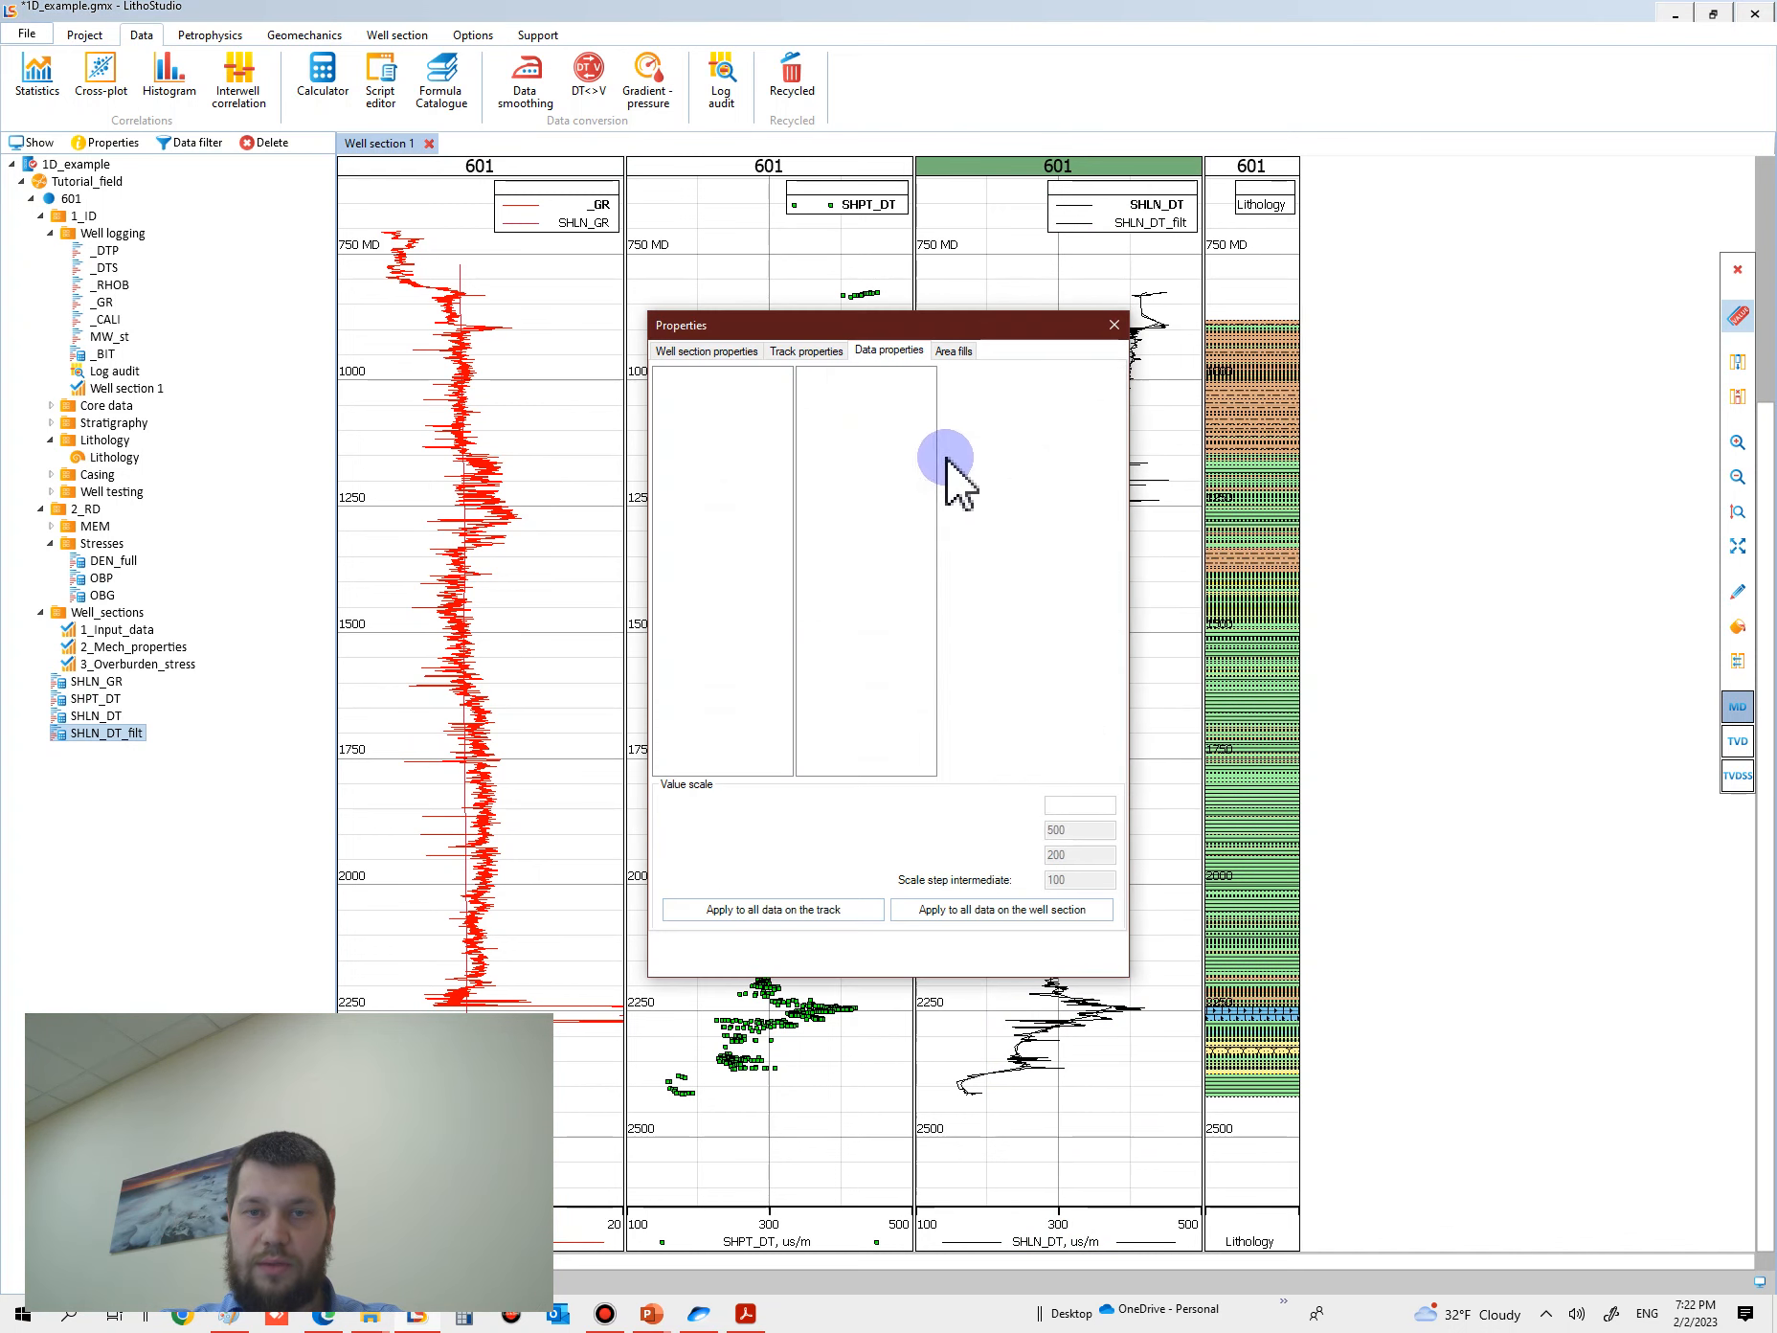
click(862, 387)
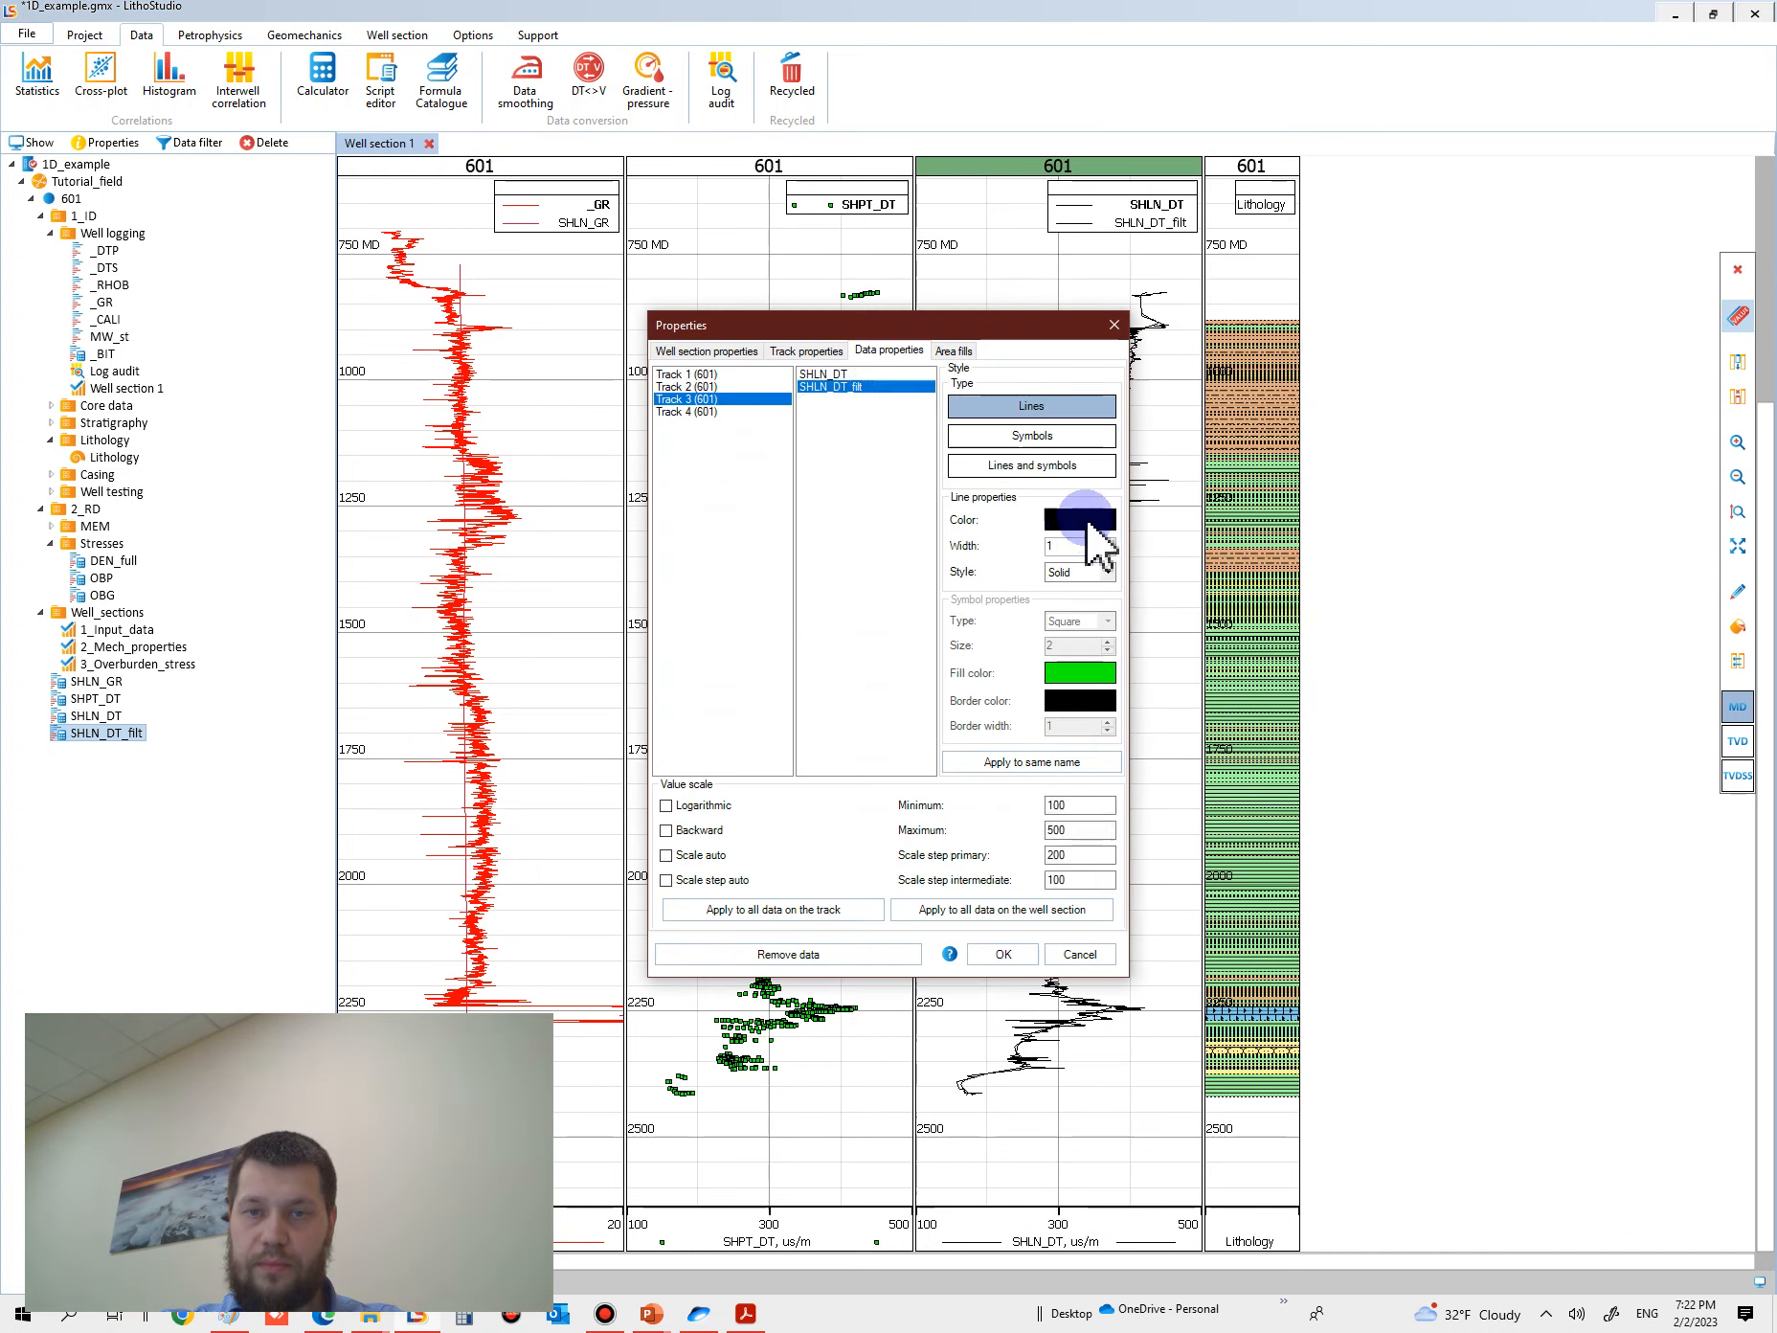
click(1084, 521)
click(797, 444)
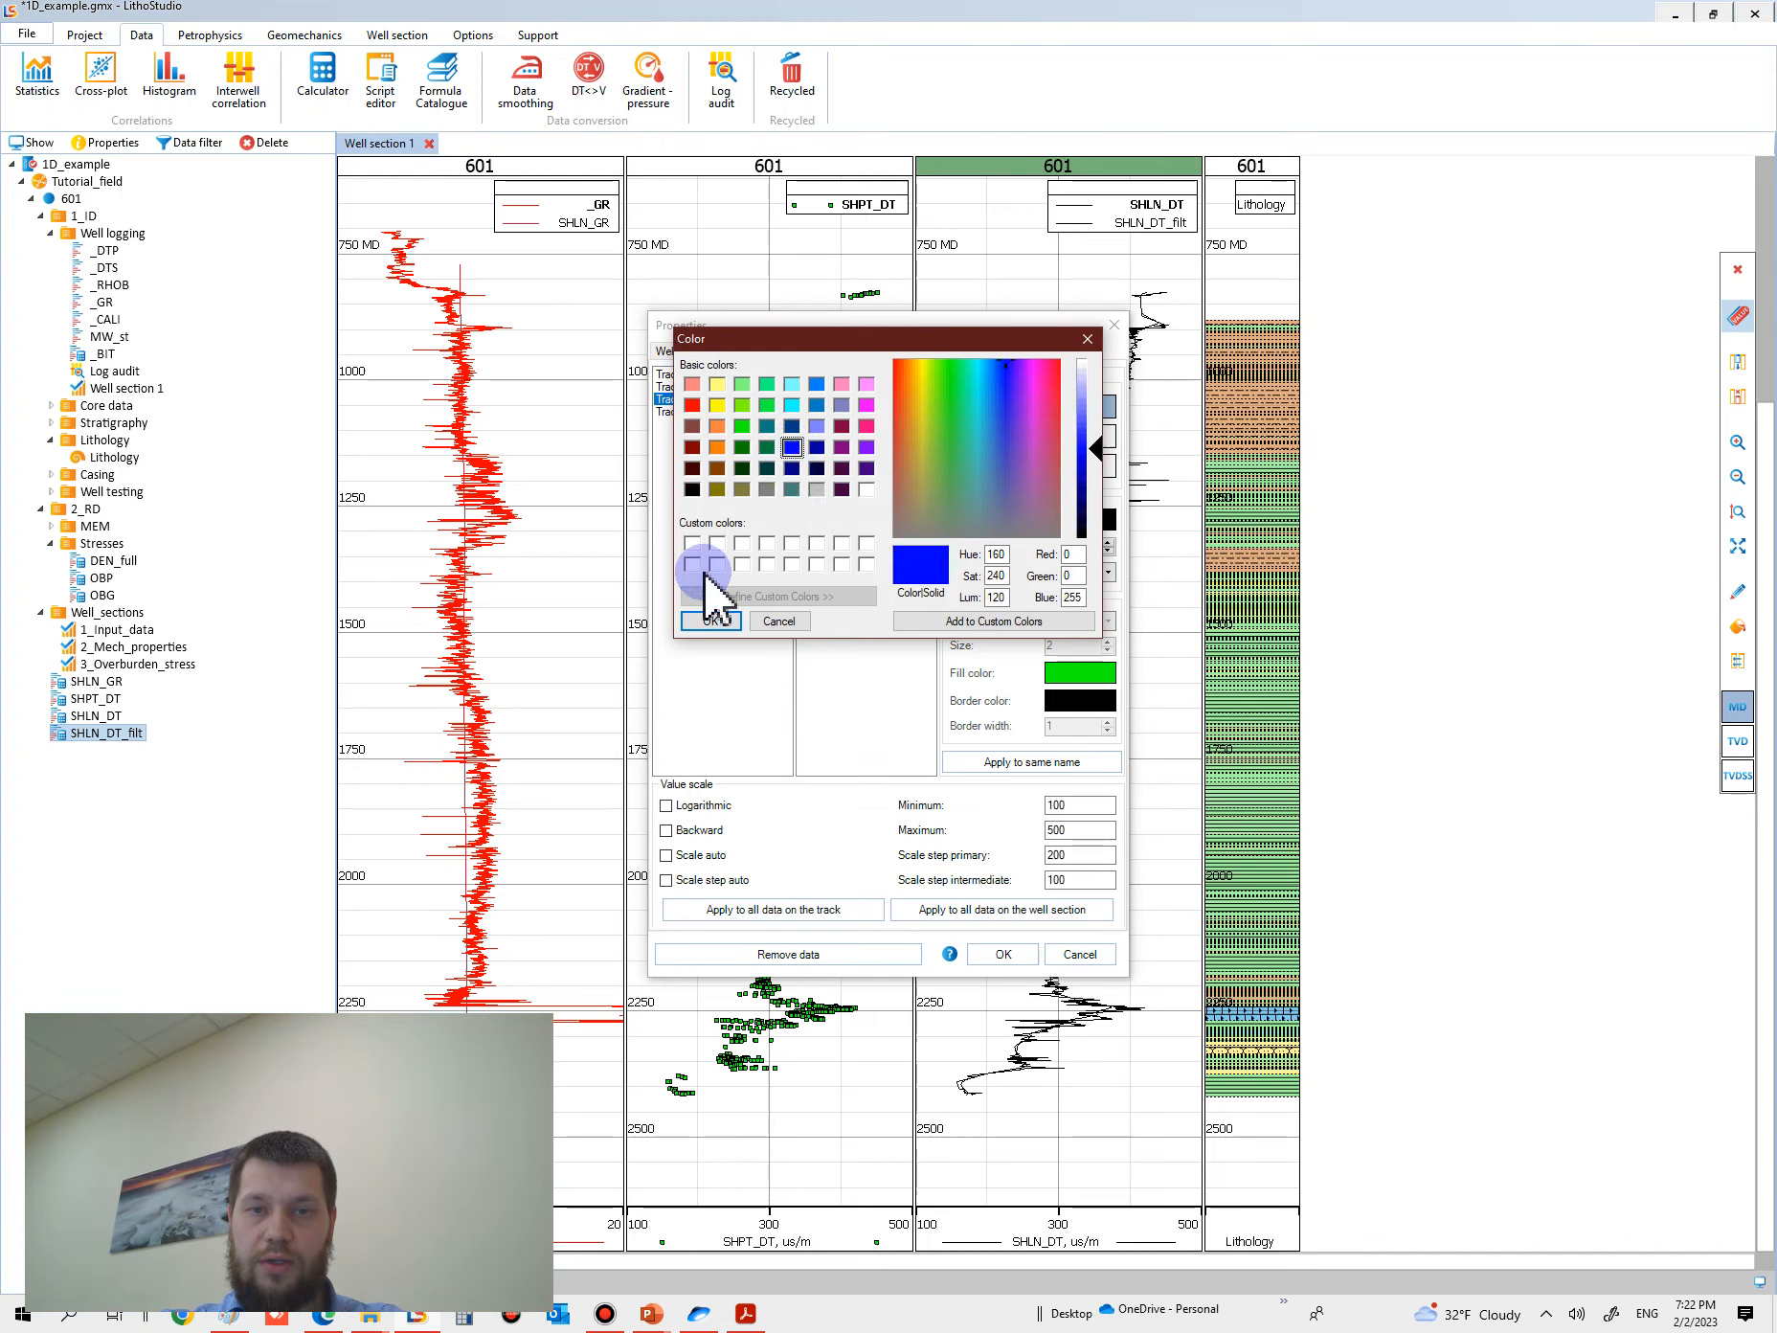
click(691, 406)
click(710, 620)
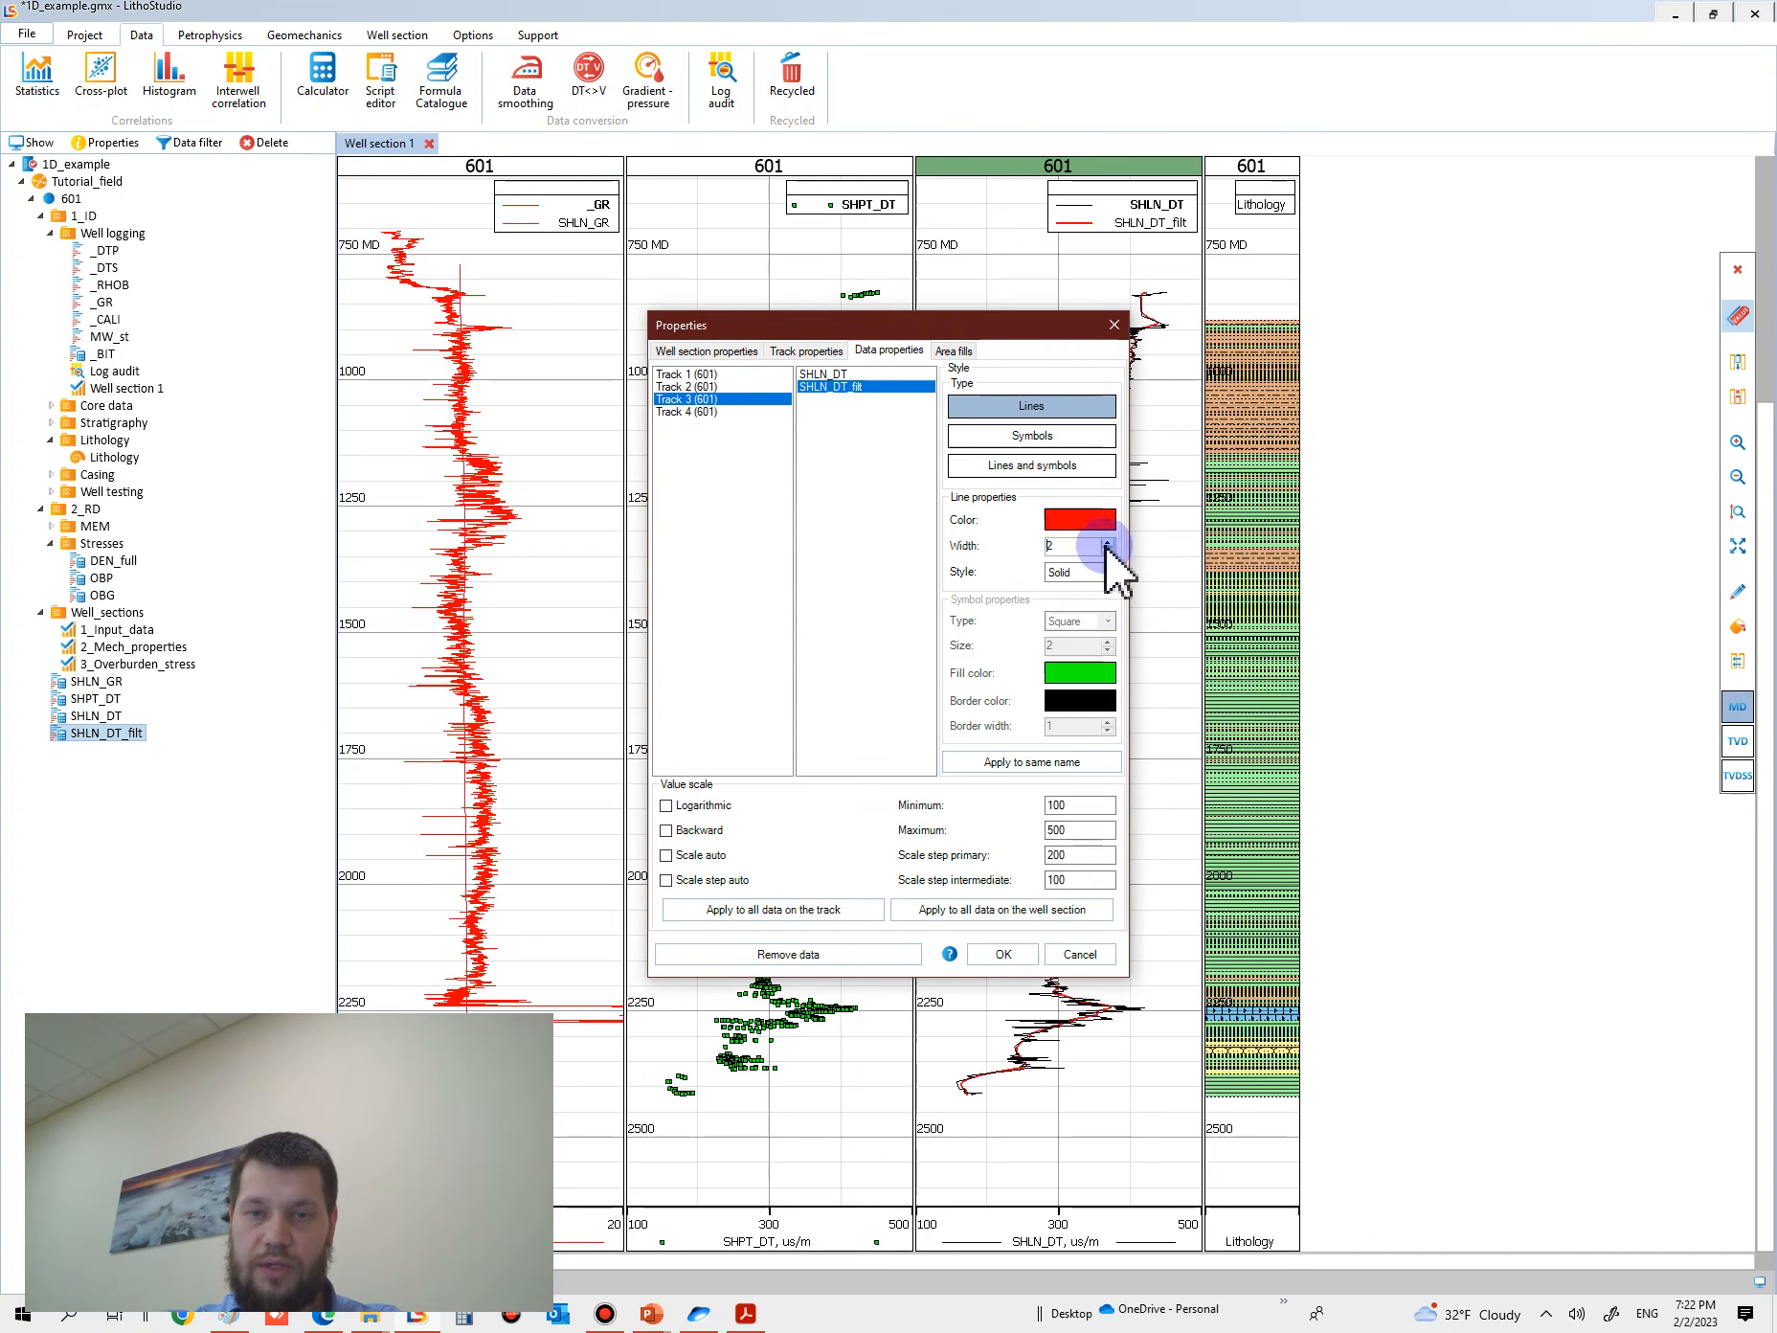
click(1003, 954)
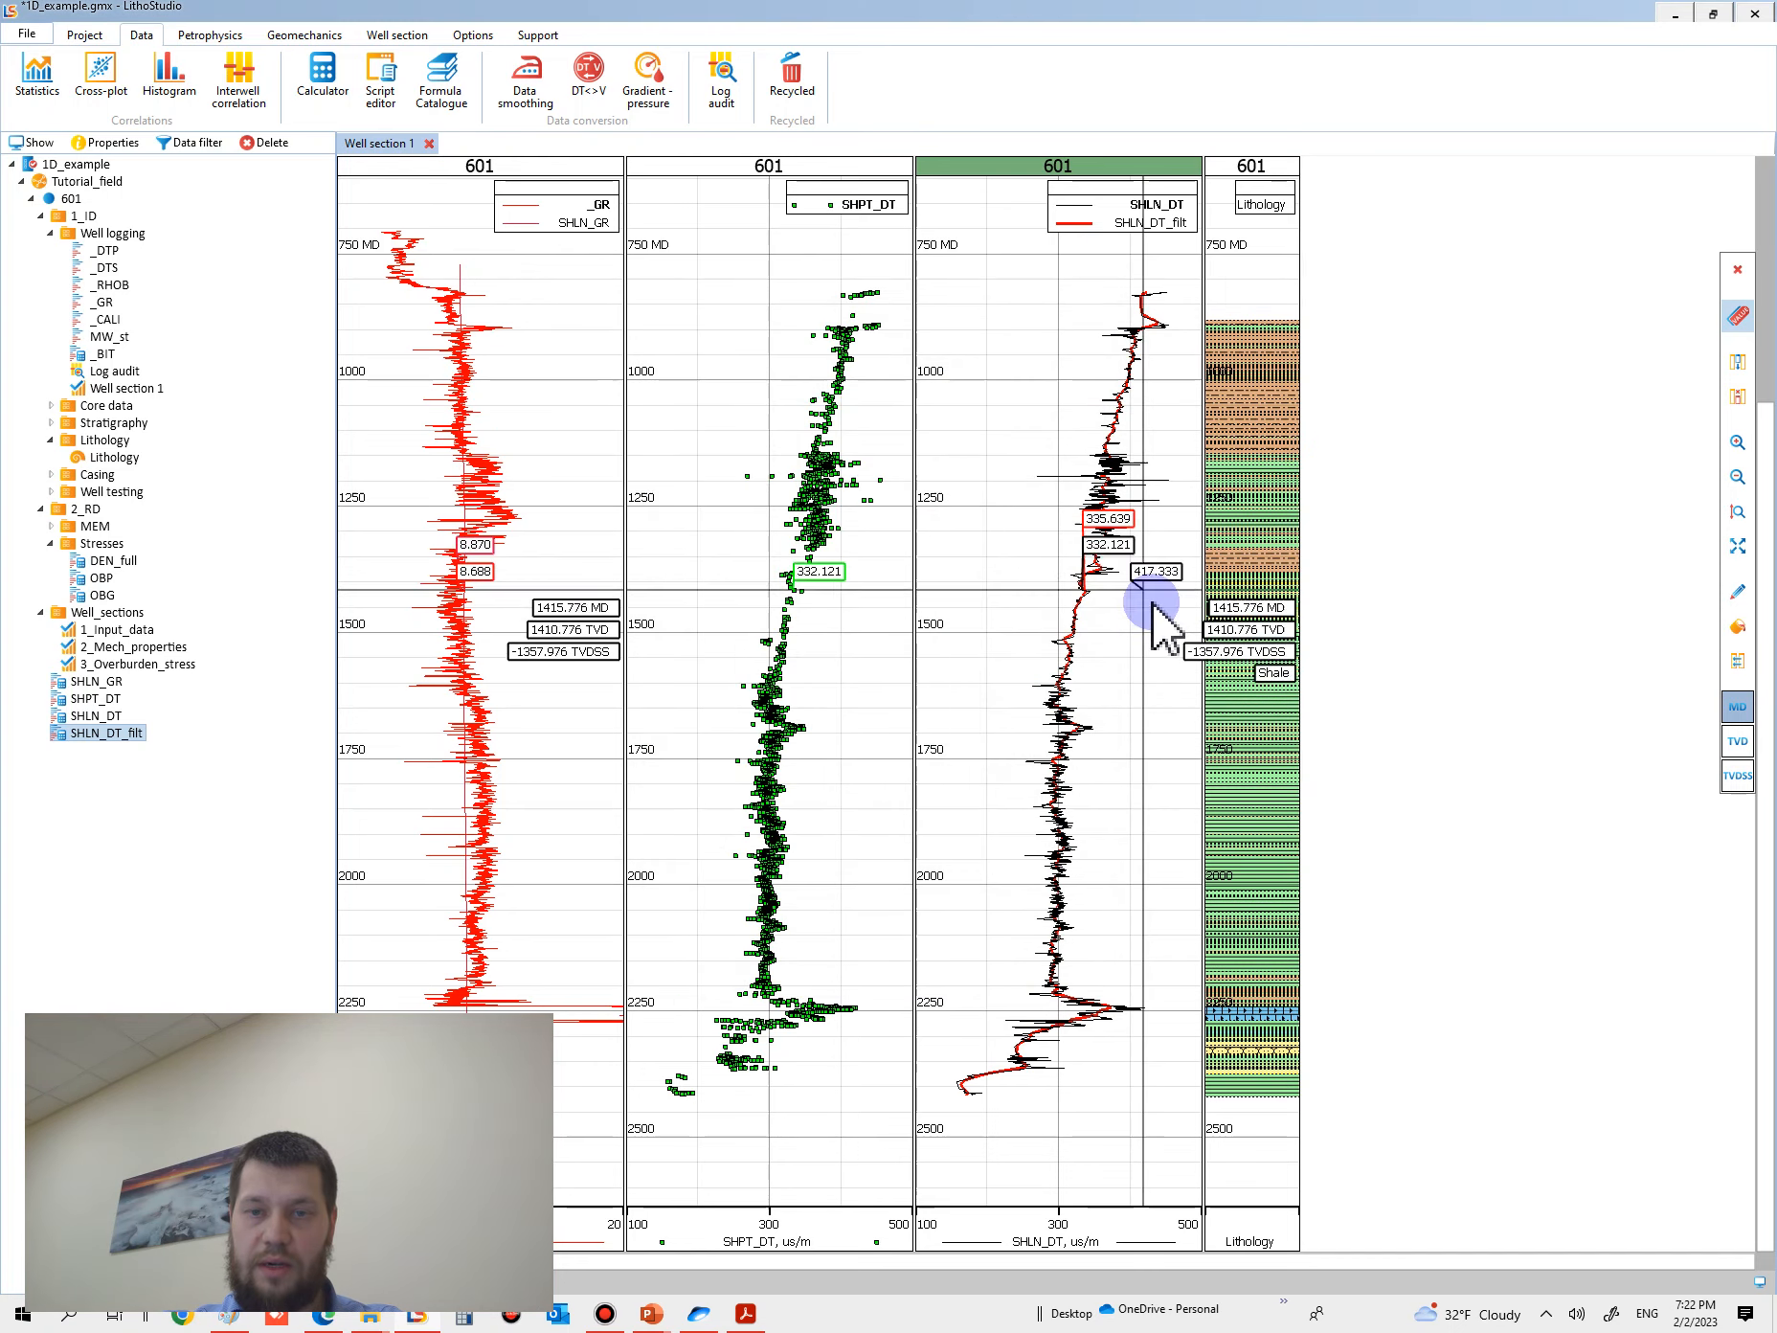
- Move SHLN_DT_filt above SHLN_DT in the track's curve order and inspect the smoothed line against the original
drag(1092, 224, 1101, 204)
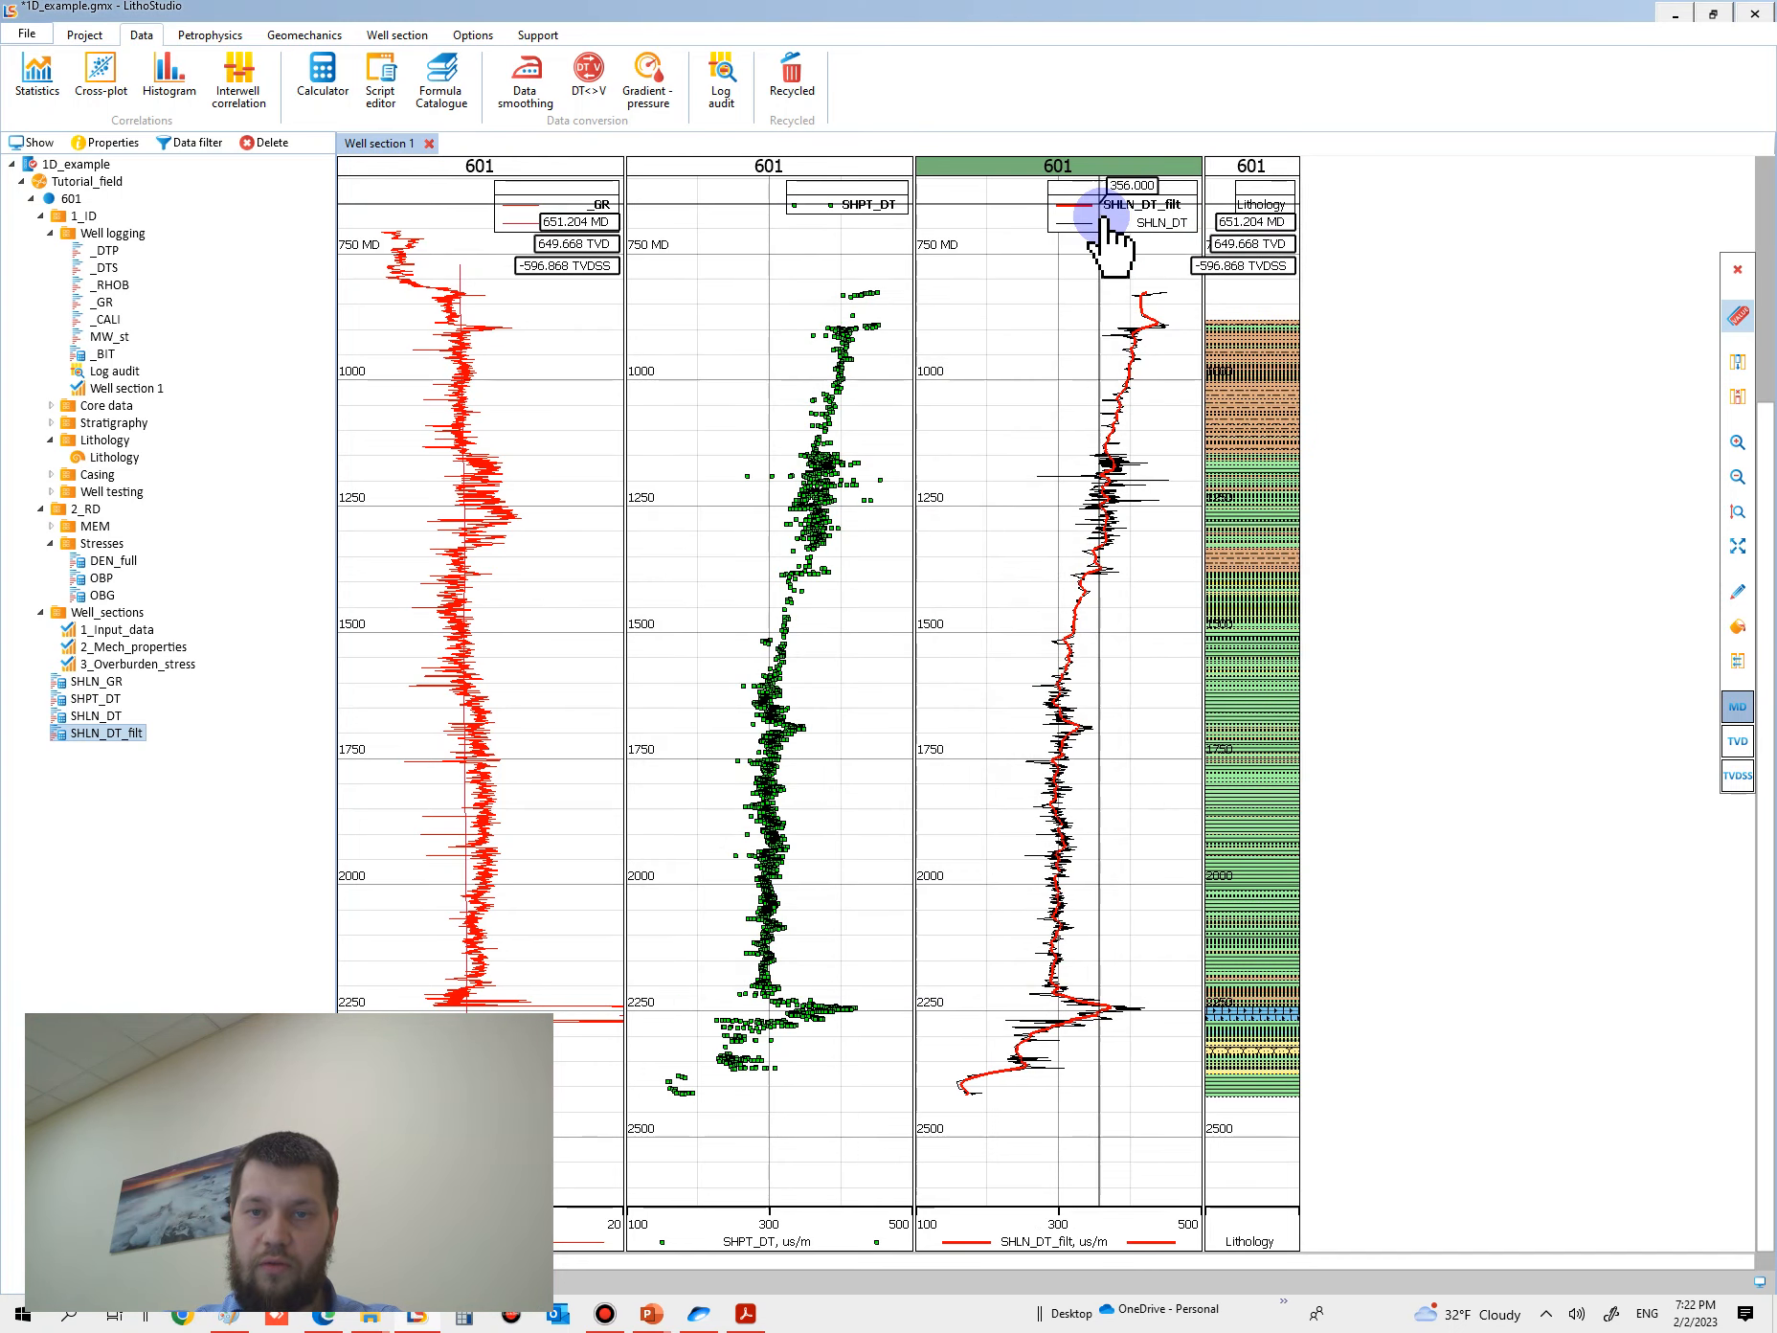
ctrl+scroll(1146, 601, up, 2)
scroll(1108, 630, up, 3)
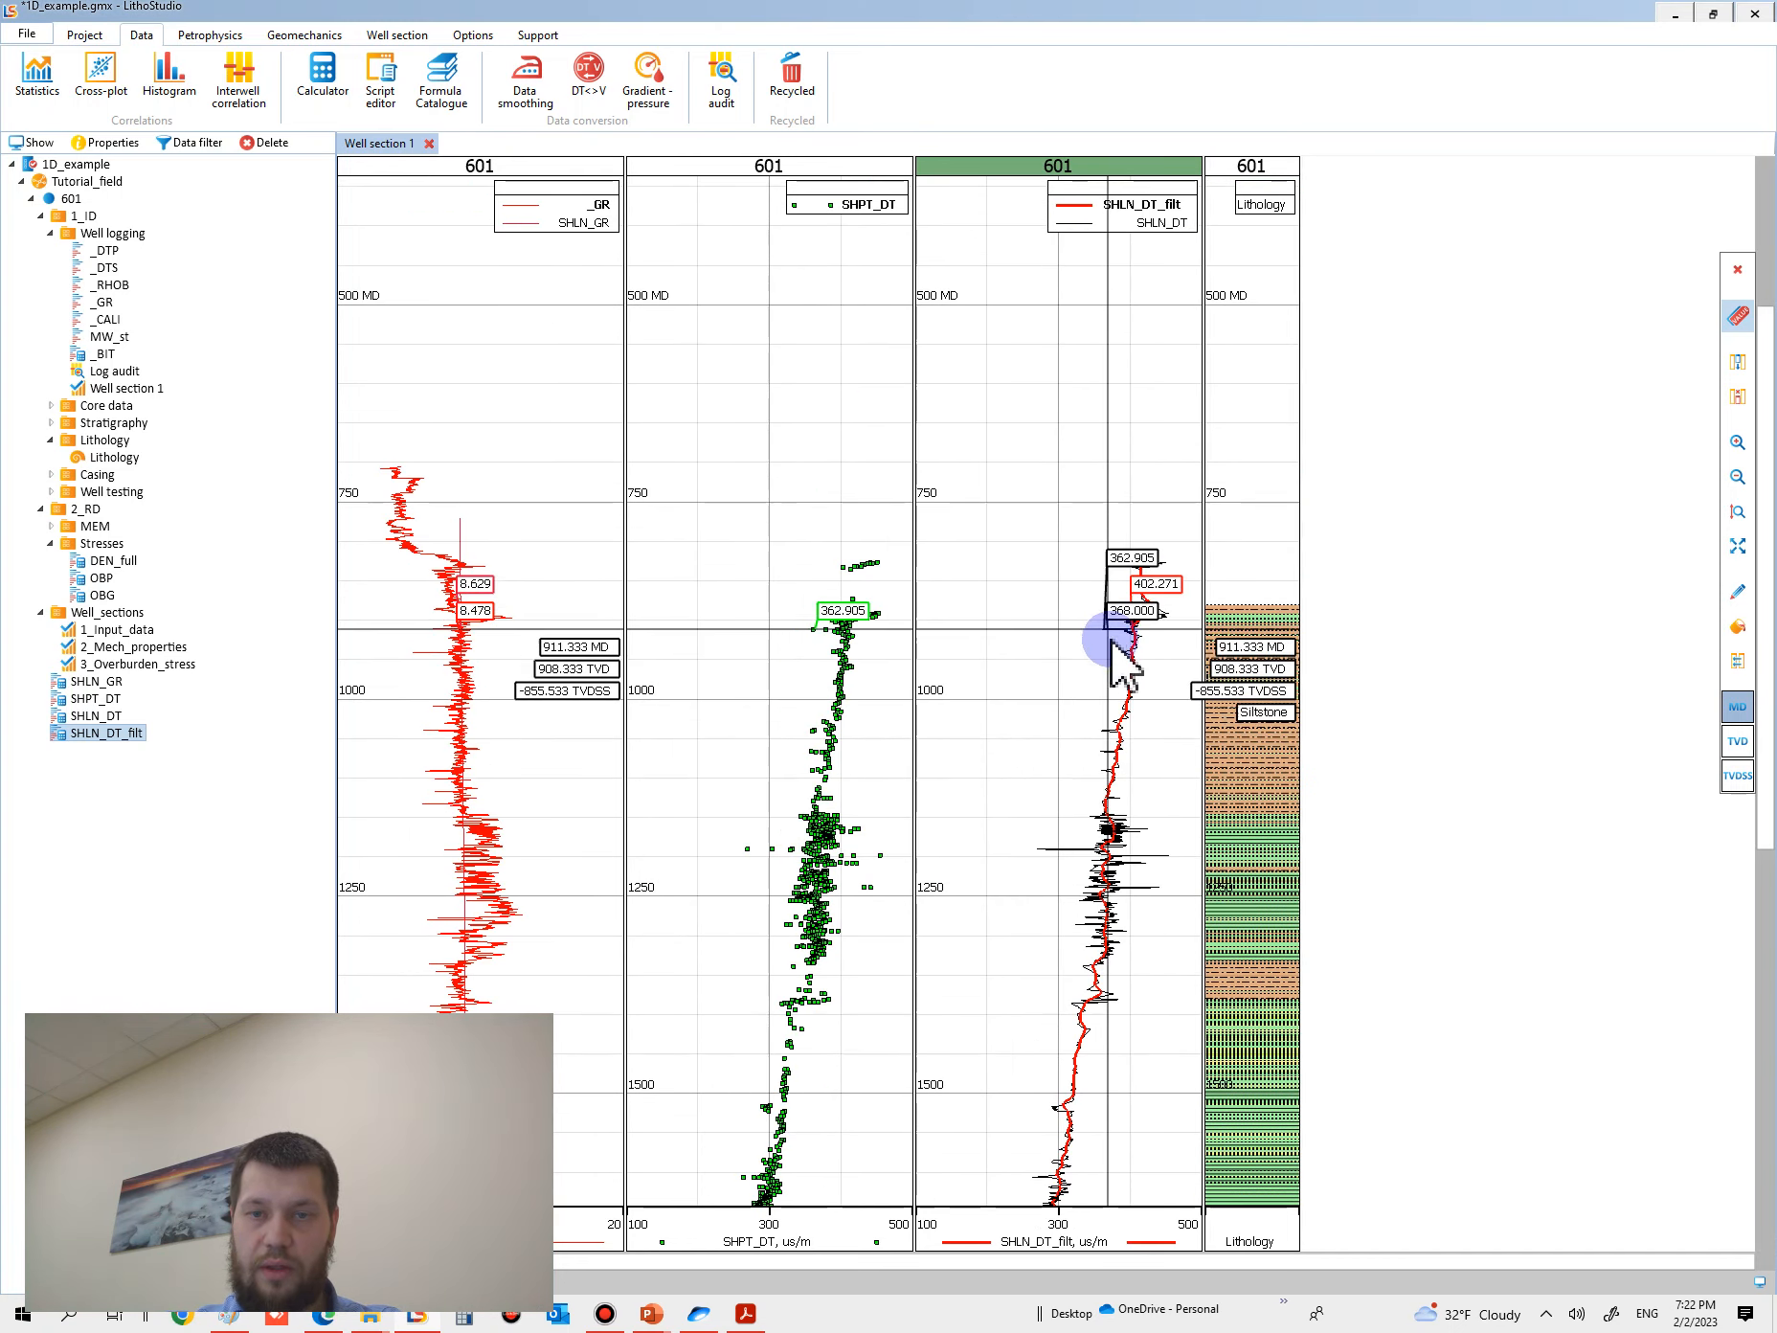
ctrl+scroll(1102, 781, down, 2)
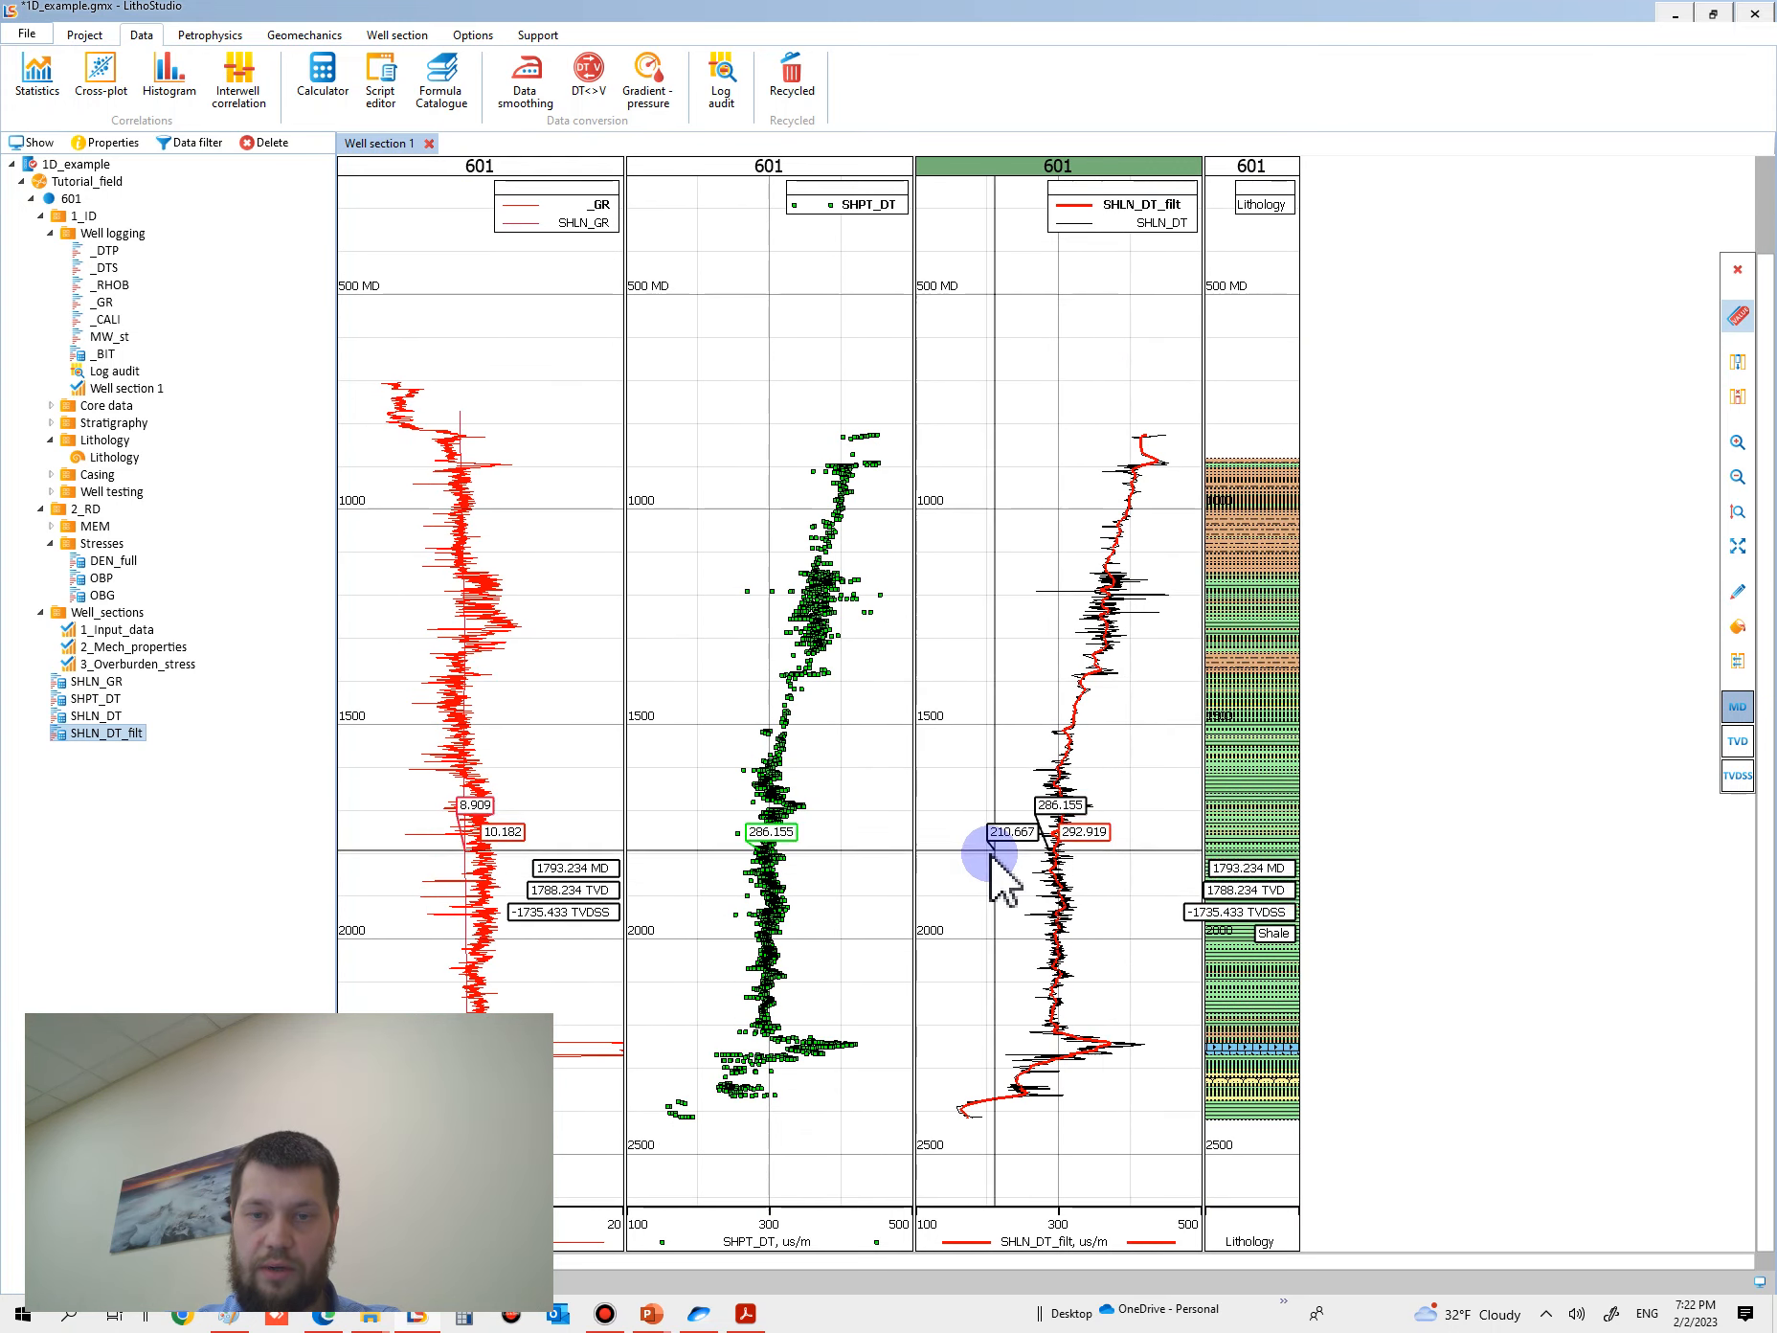
- Save the project and consult the Eaton's method slide in PowerPoint before returning to LithoStudio
click(27, 38)
click(95, 153)
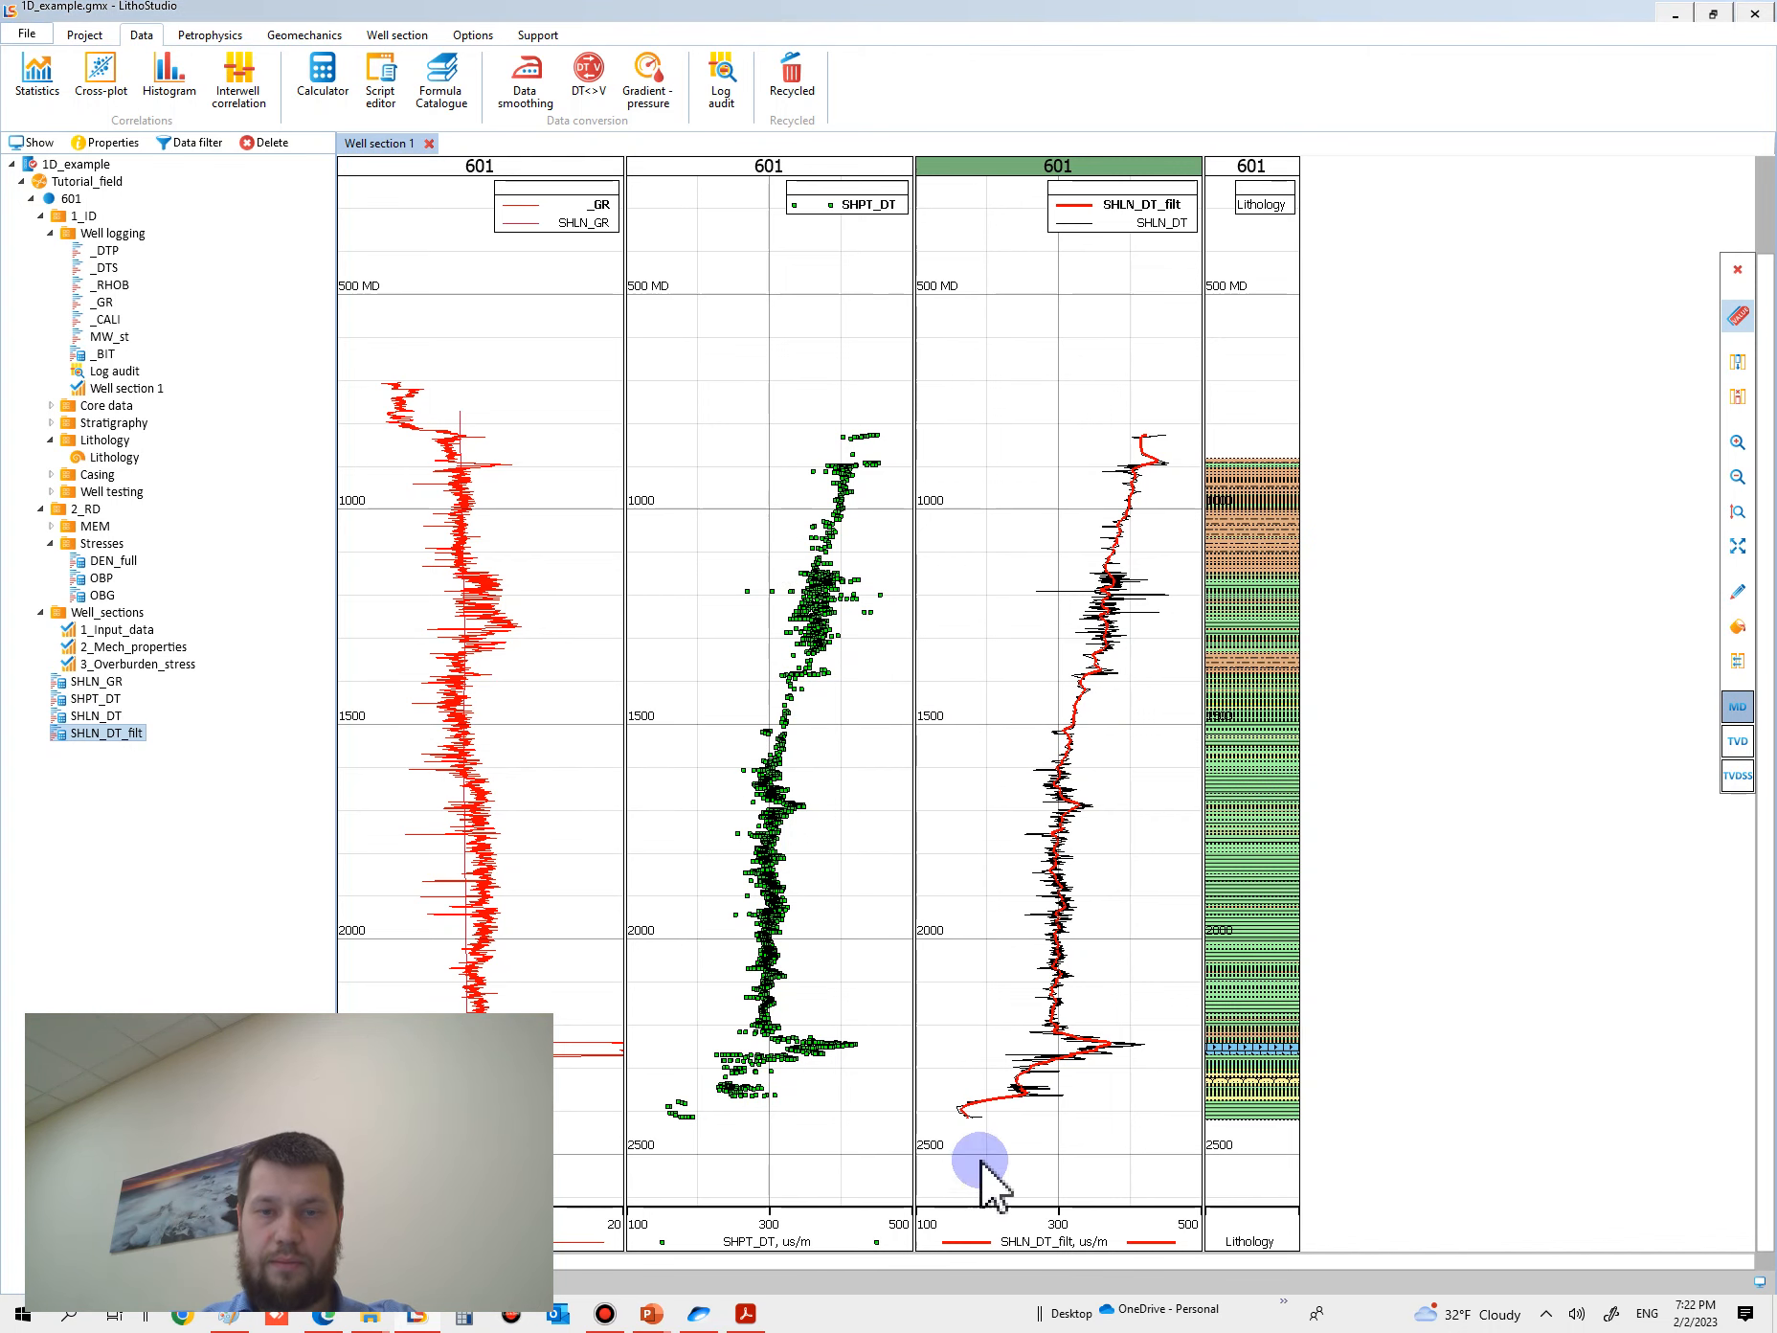
key(alt+Tab)
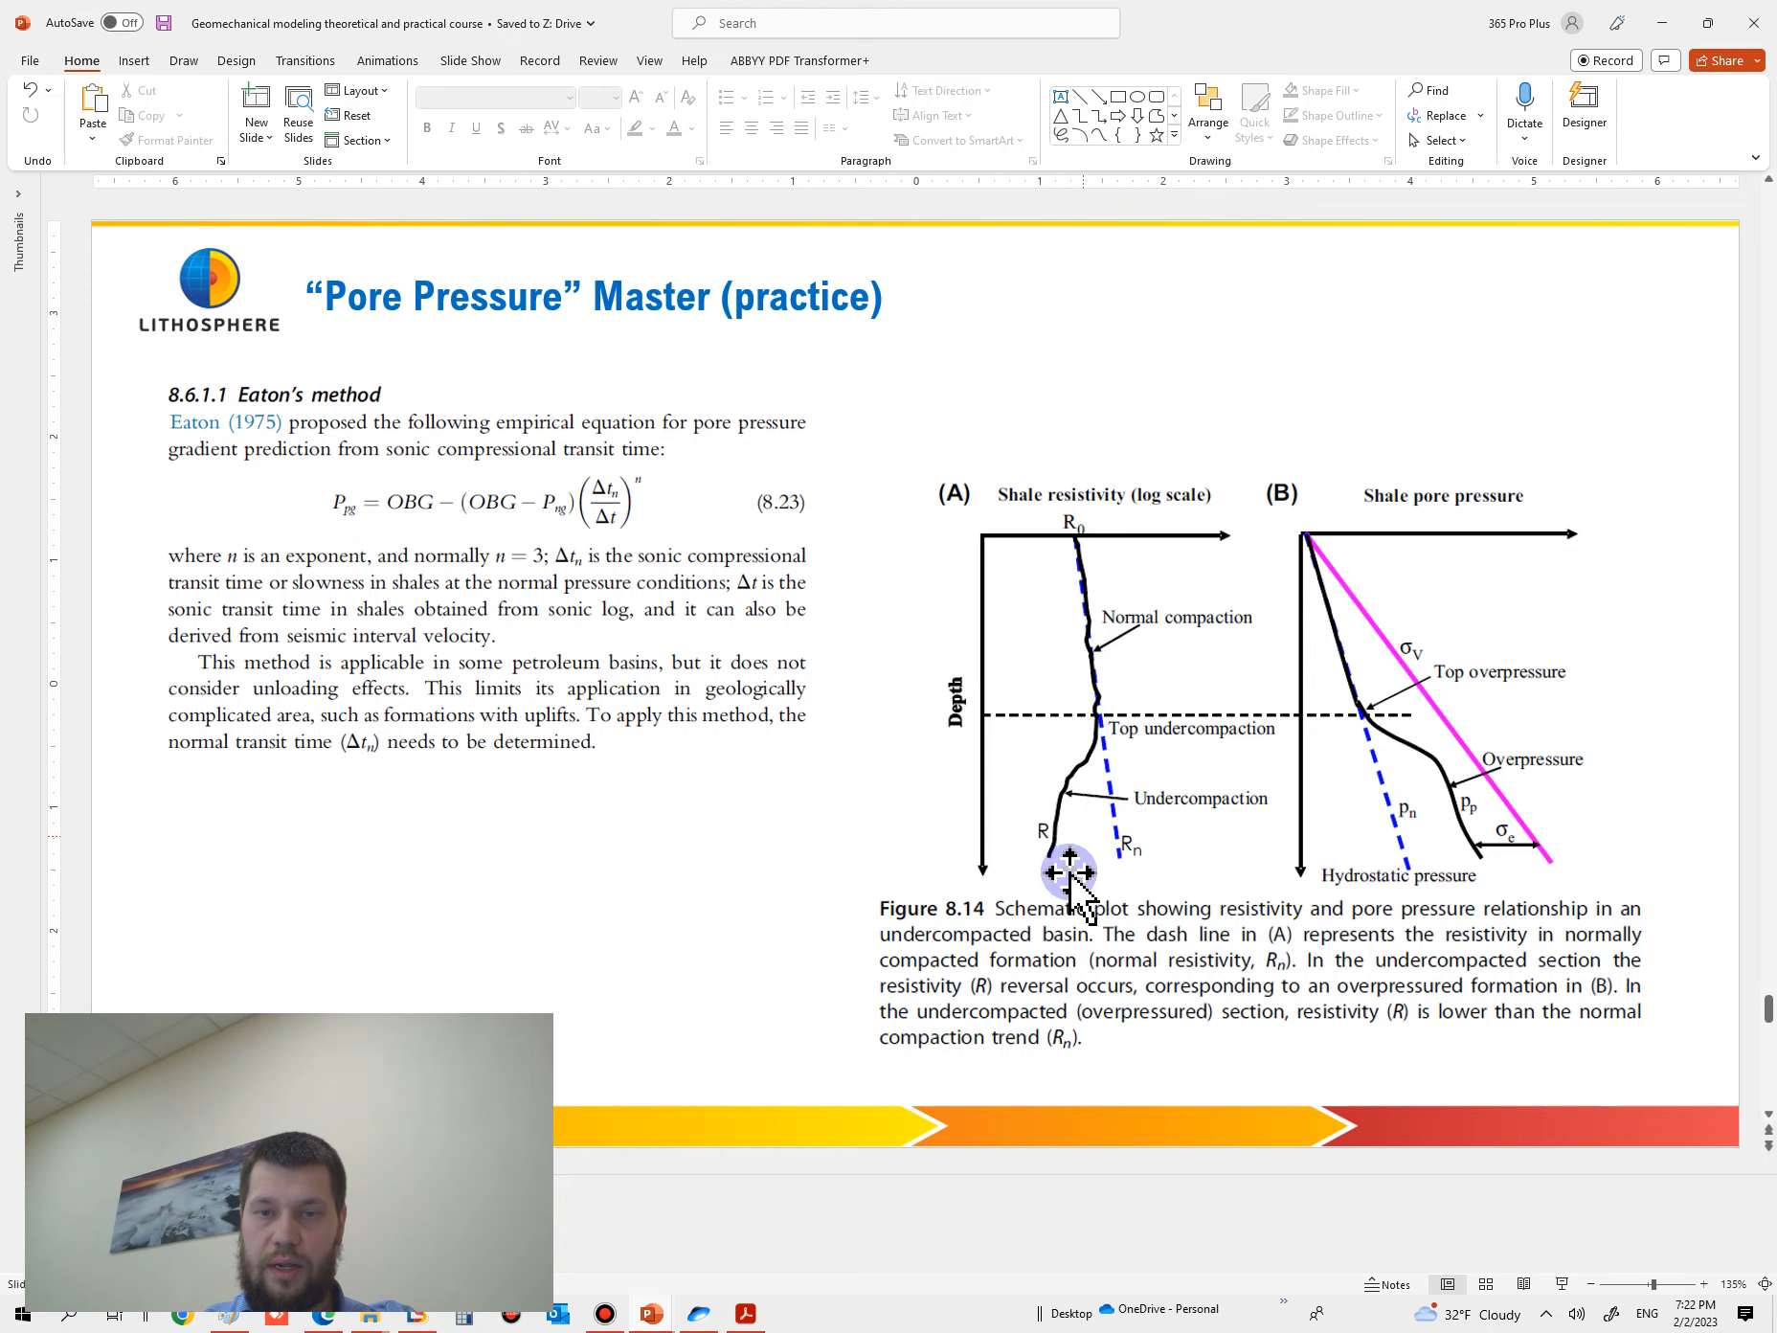
key(alt+Tab)
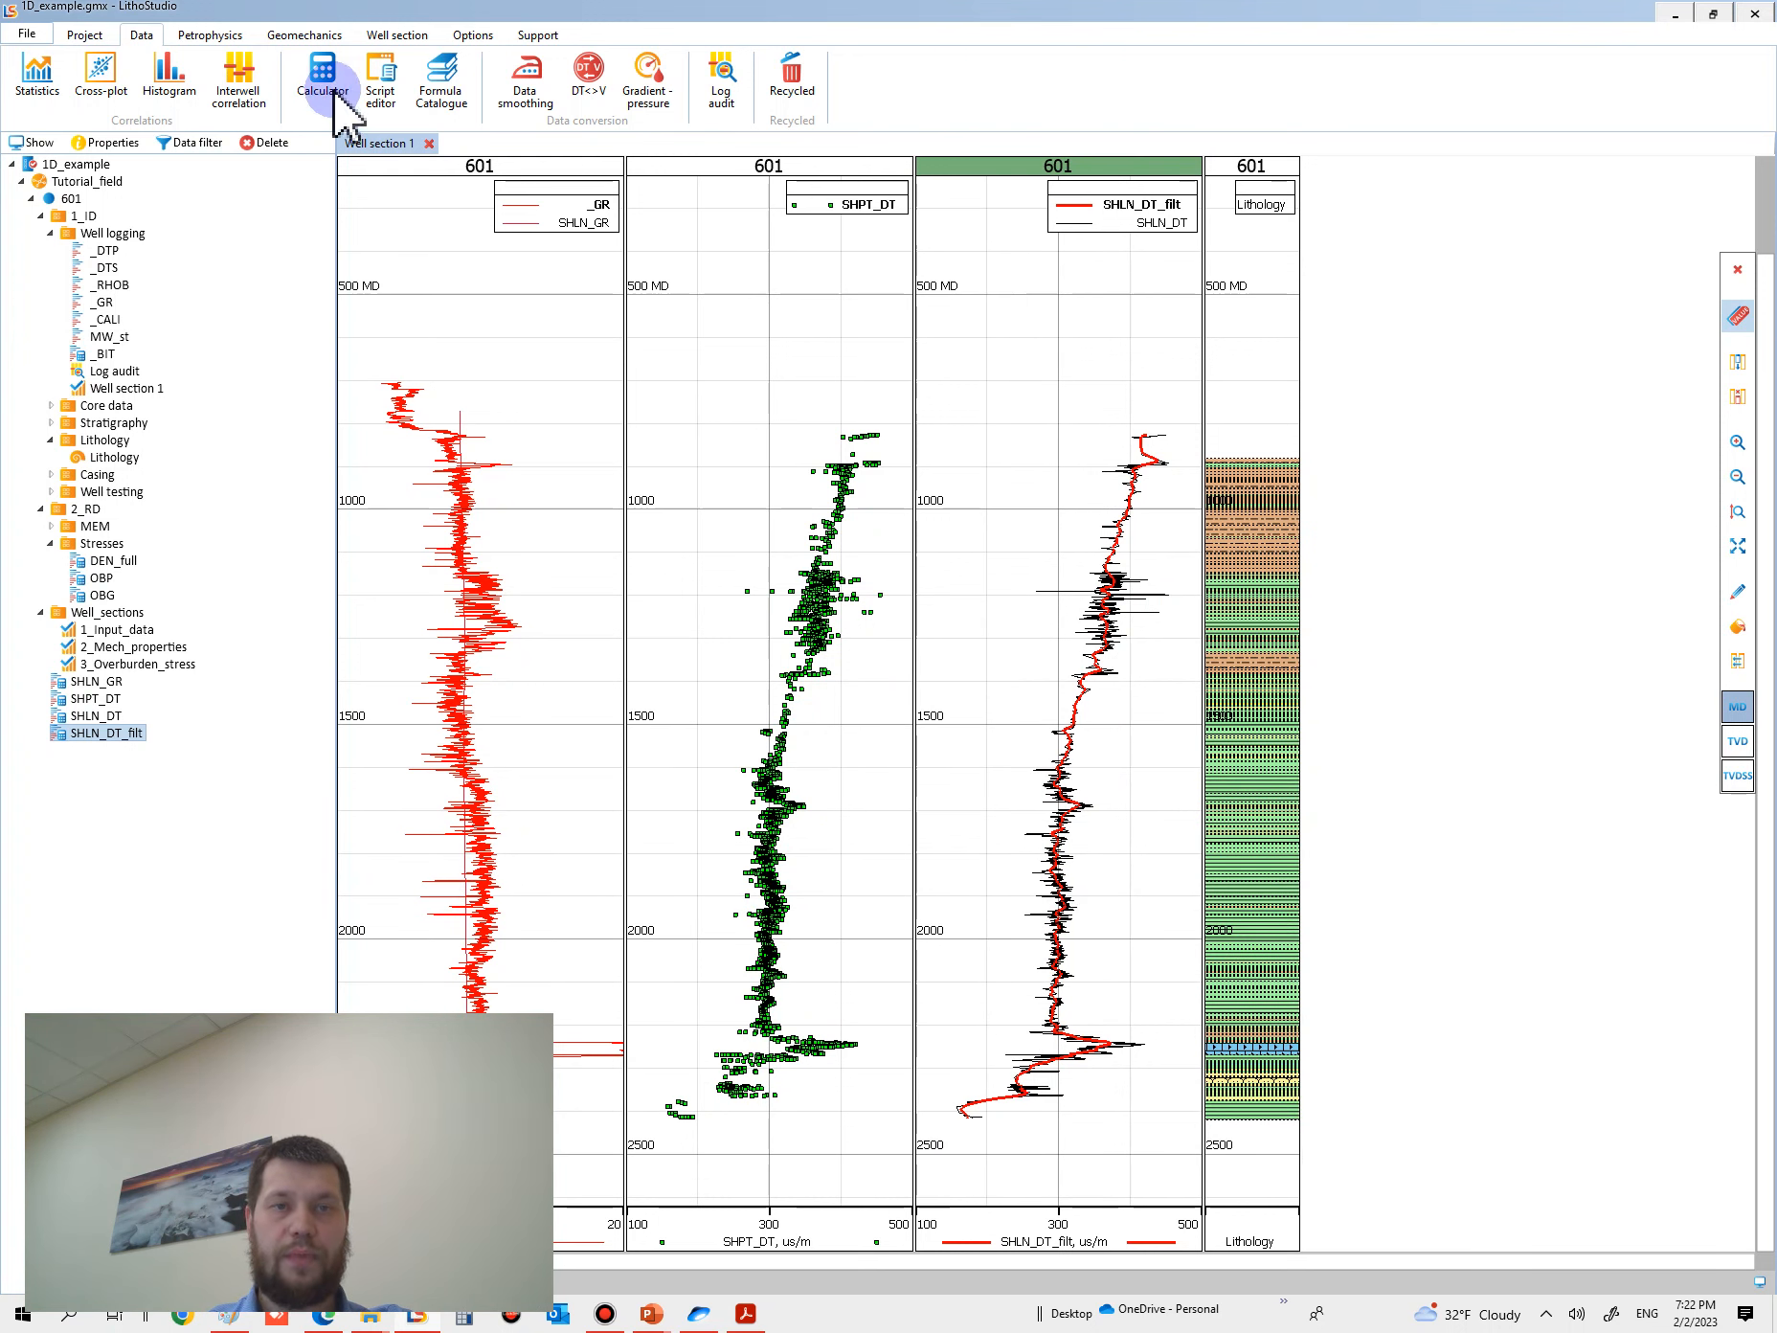
- Set up a least-squares Normal compaction trend with SHLN_DT_filt as base curve, and estimate the Linear trend fit
click(305, 36)
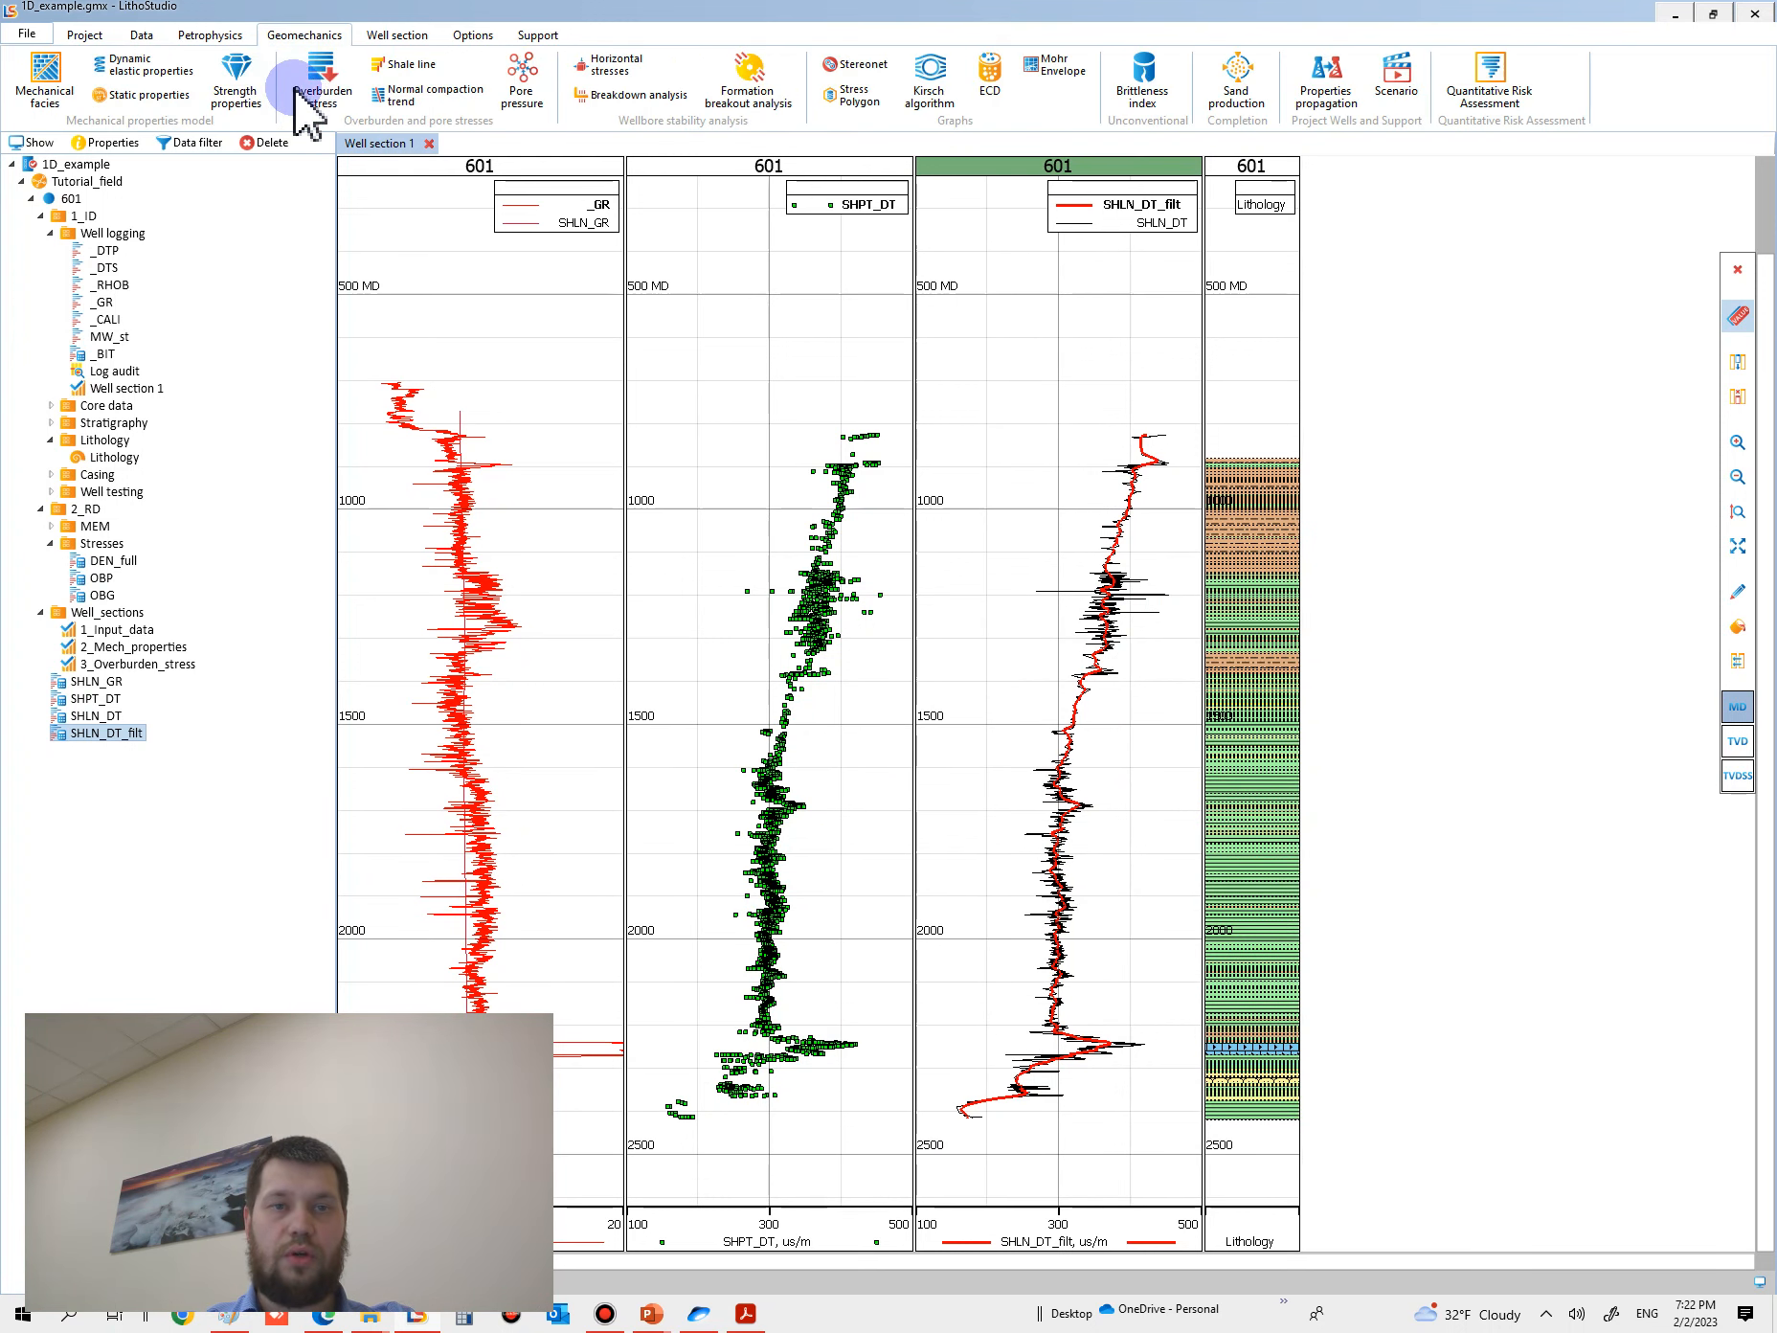
click(422, 99)
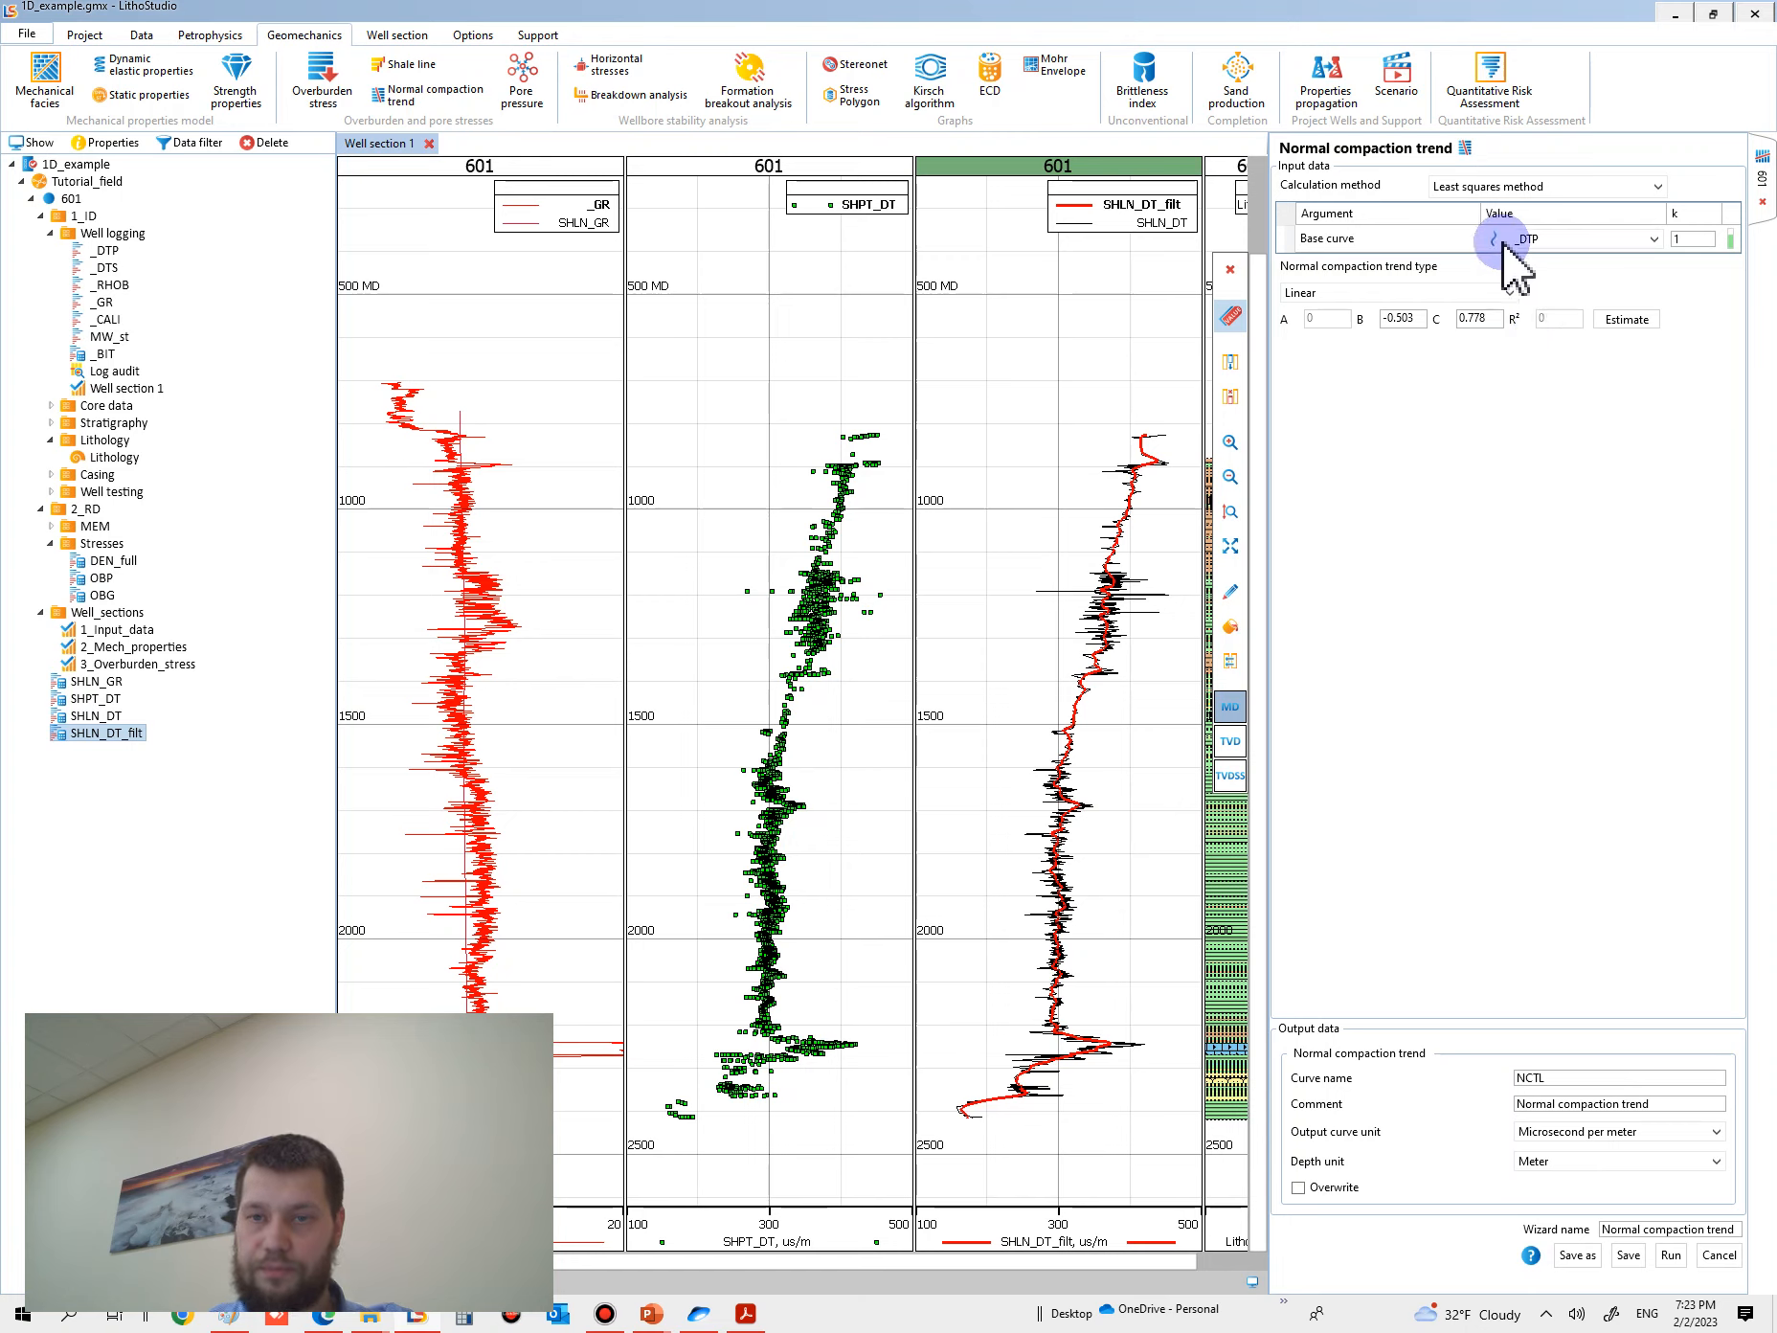
click(1567, 241)
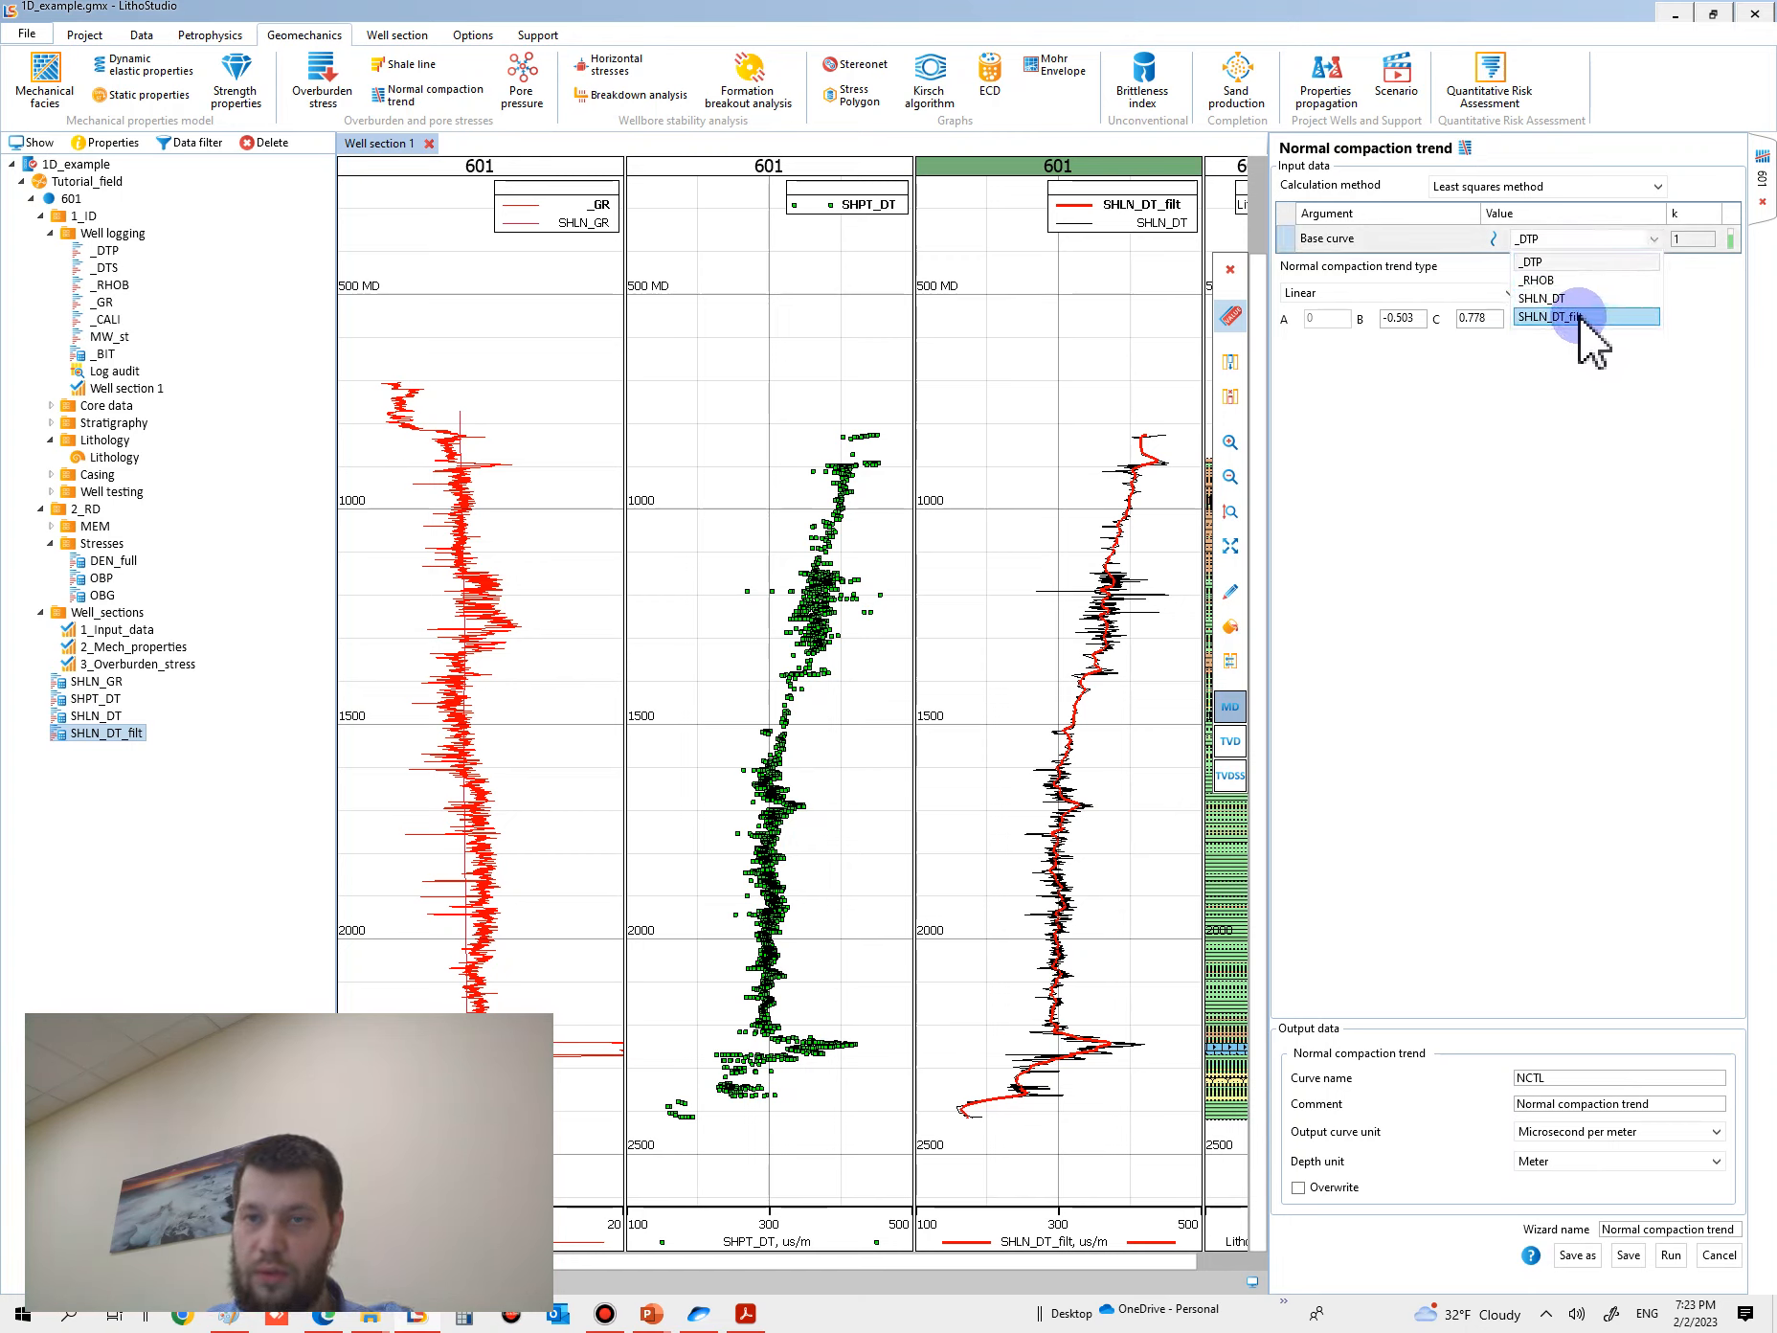
click(1579, 318)
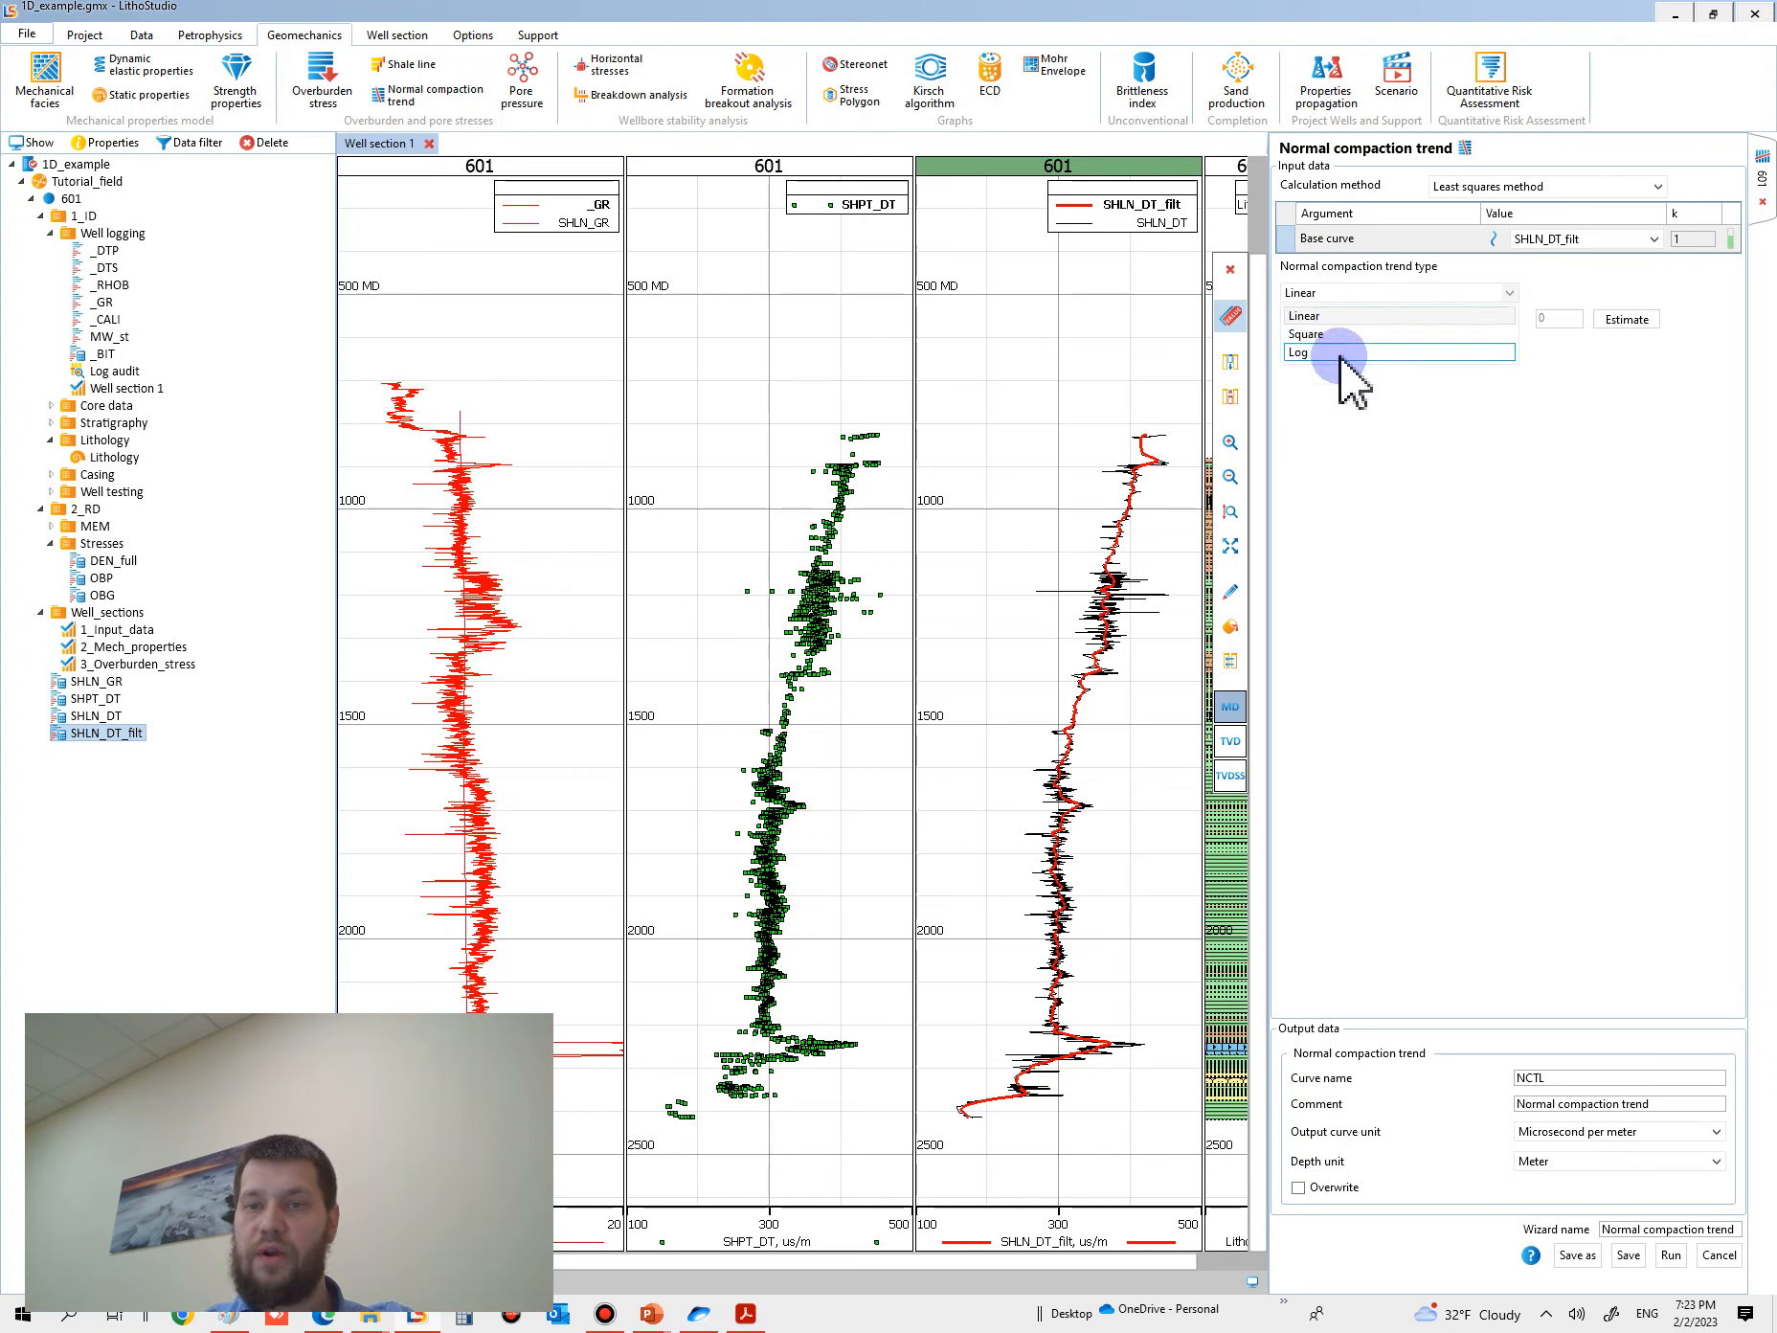
click(1344, 318)
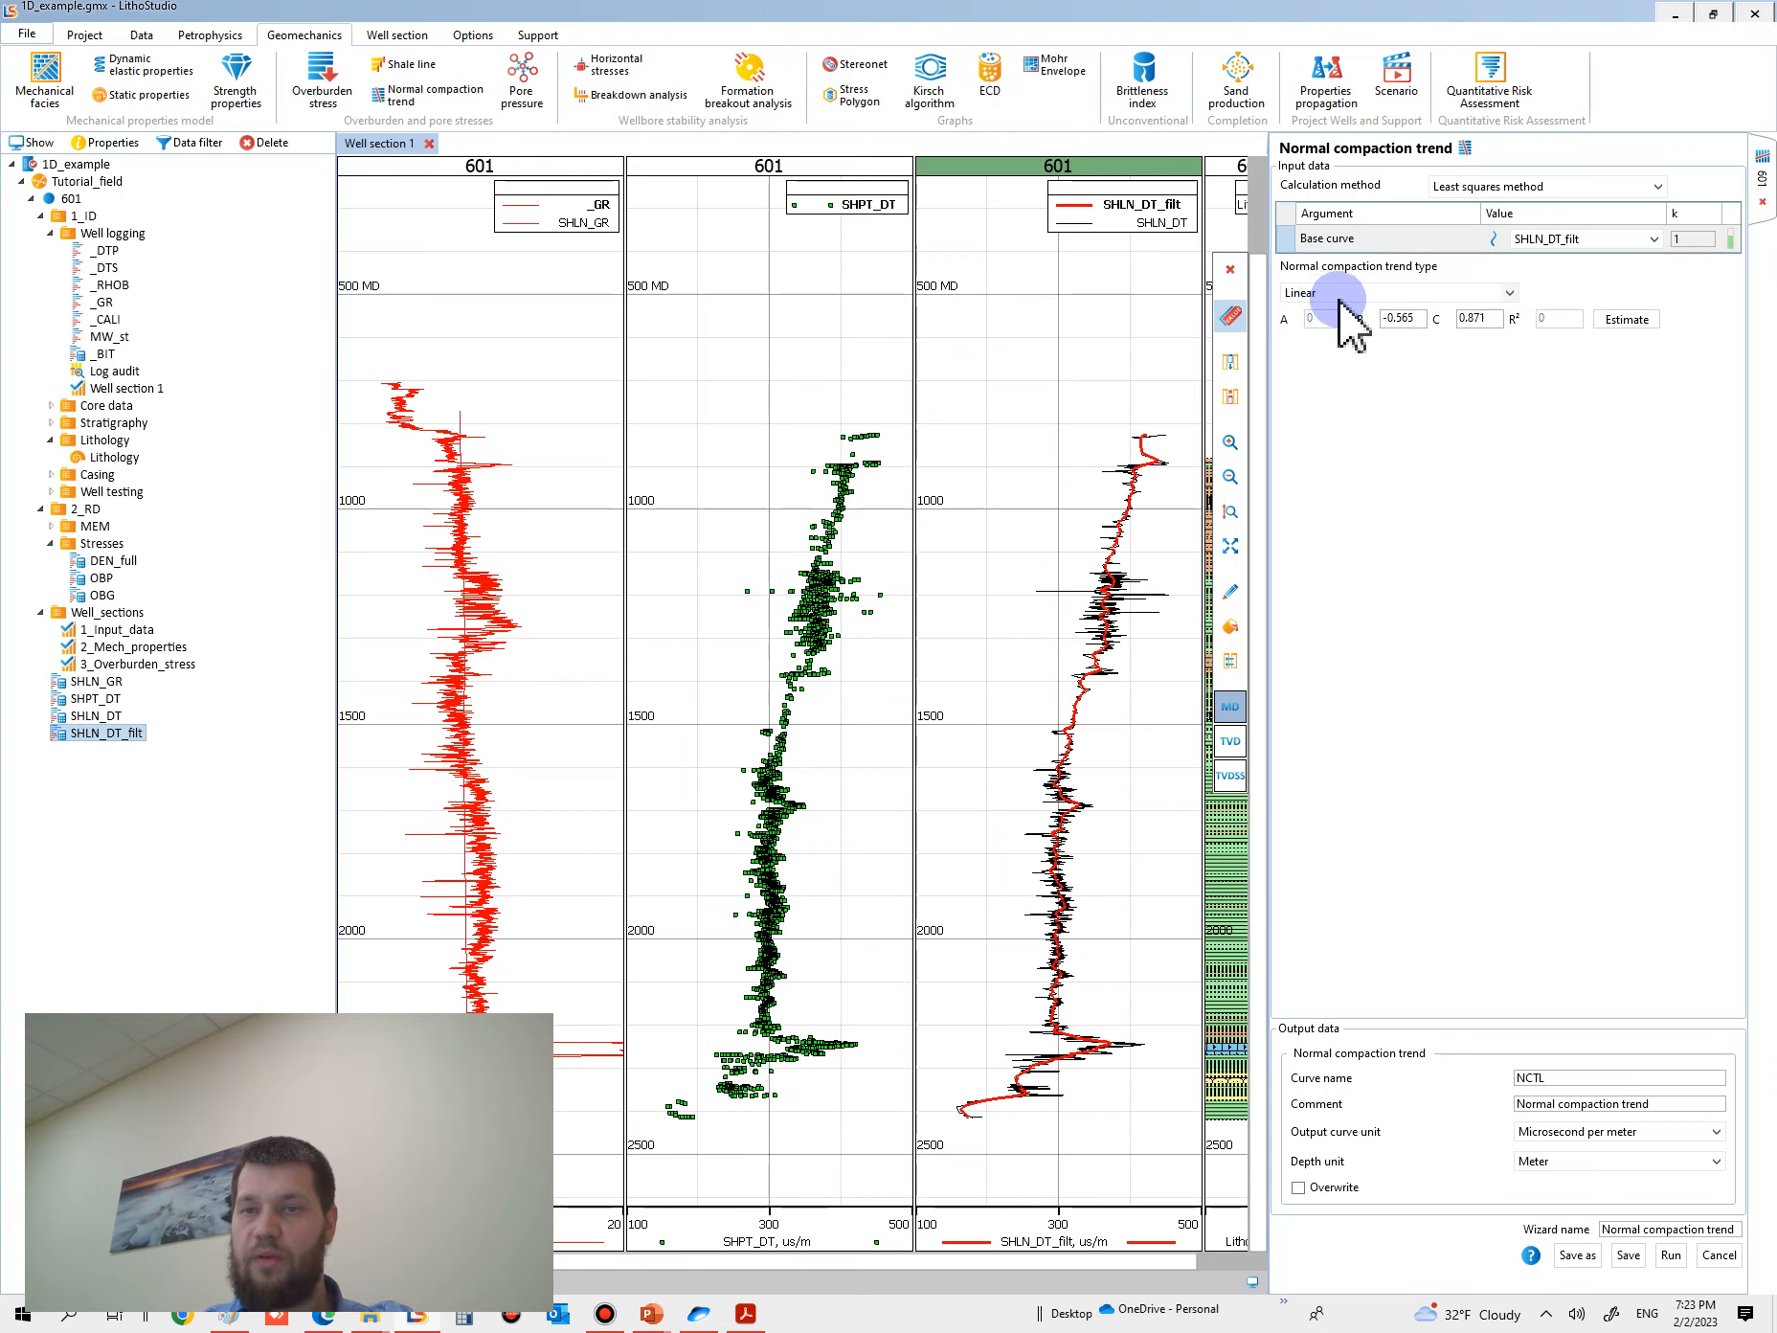
click(1628, 320)
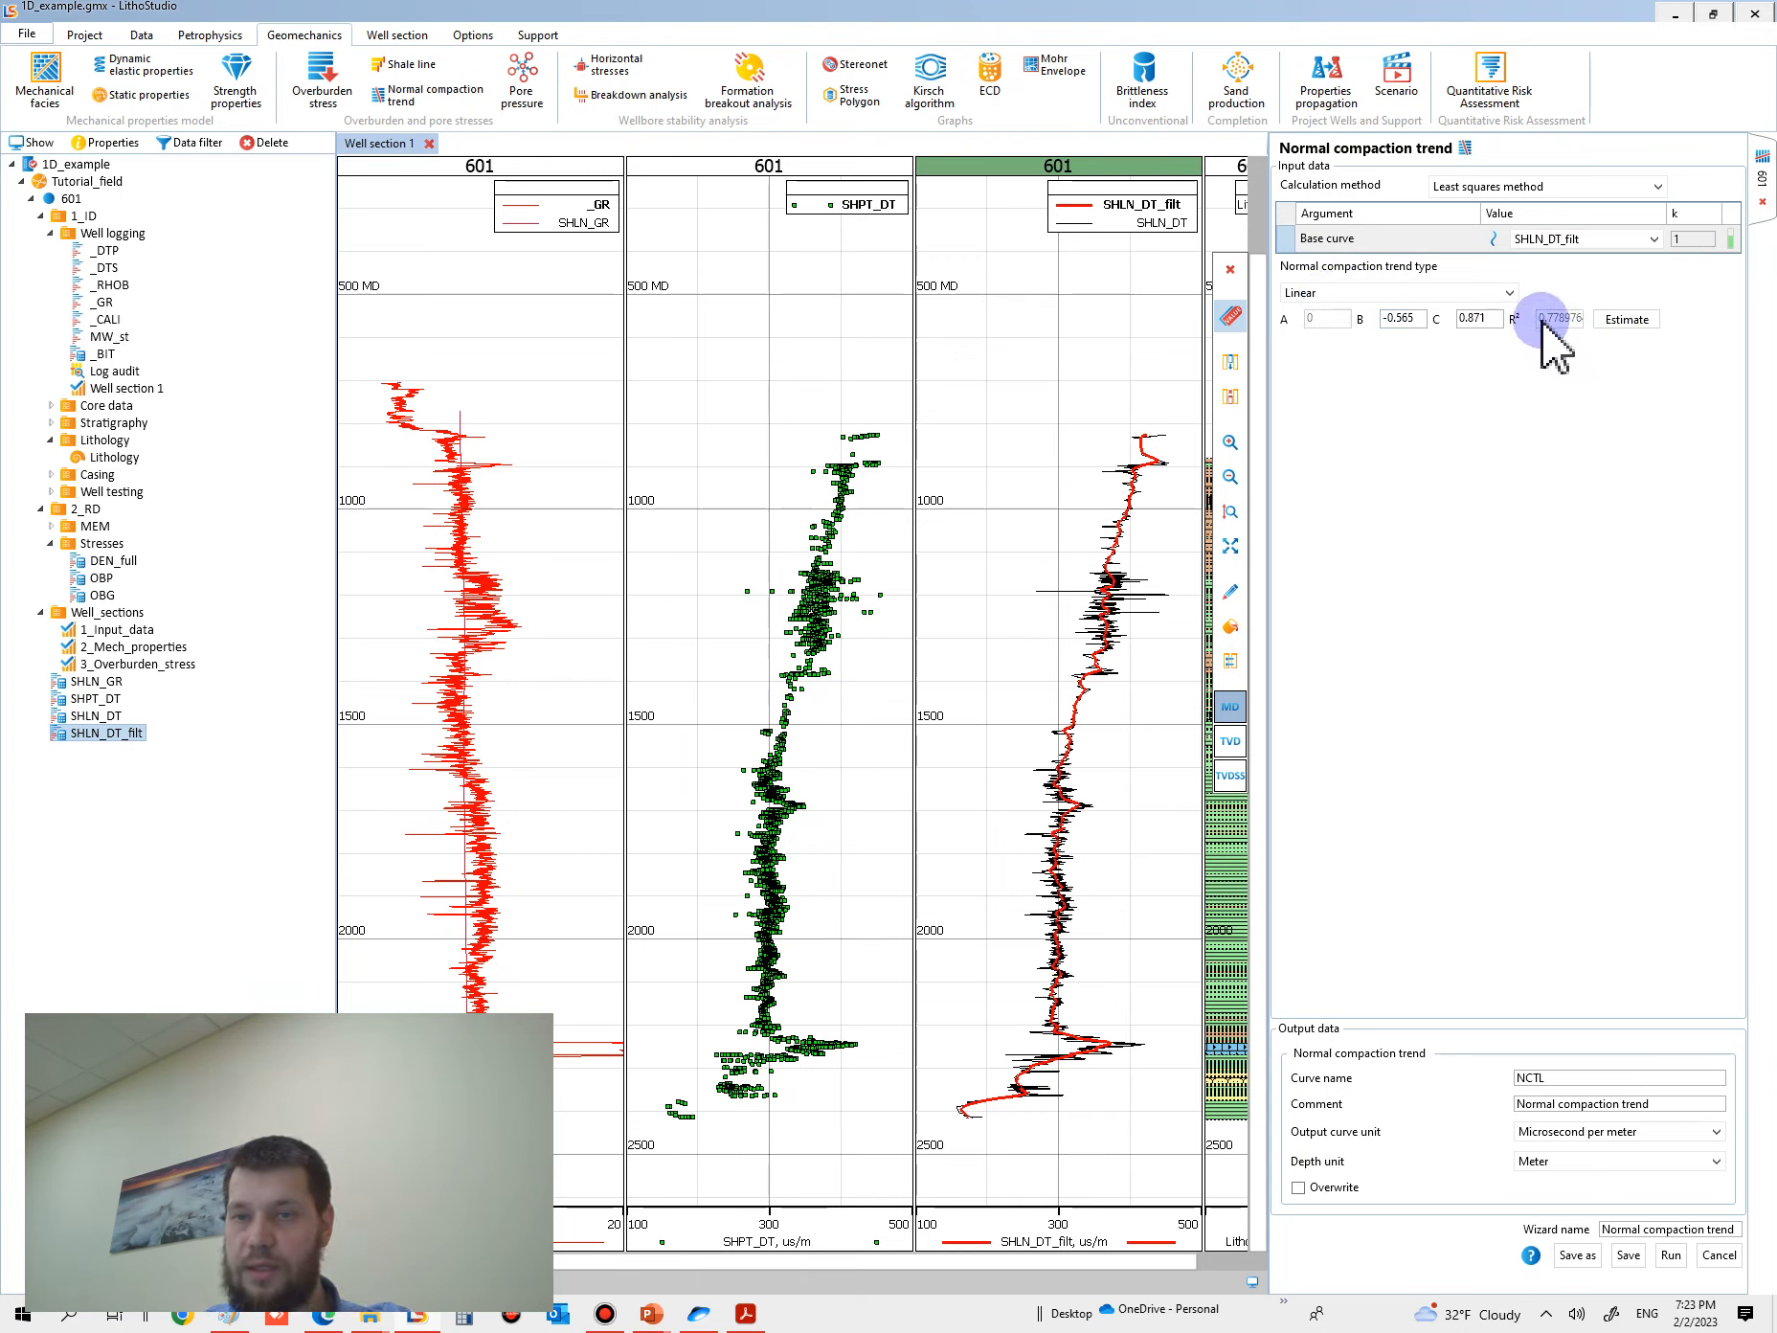
- Estimate the normal compaction trend fit with the Square and Log types to compare their R² values
click(1352, 294)
click(1326, 335)
click(1626, 320)
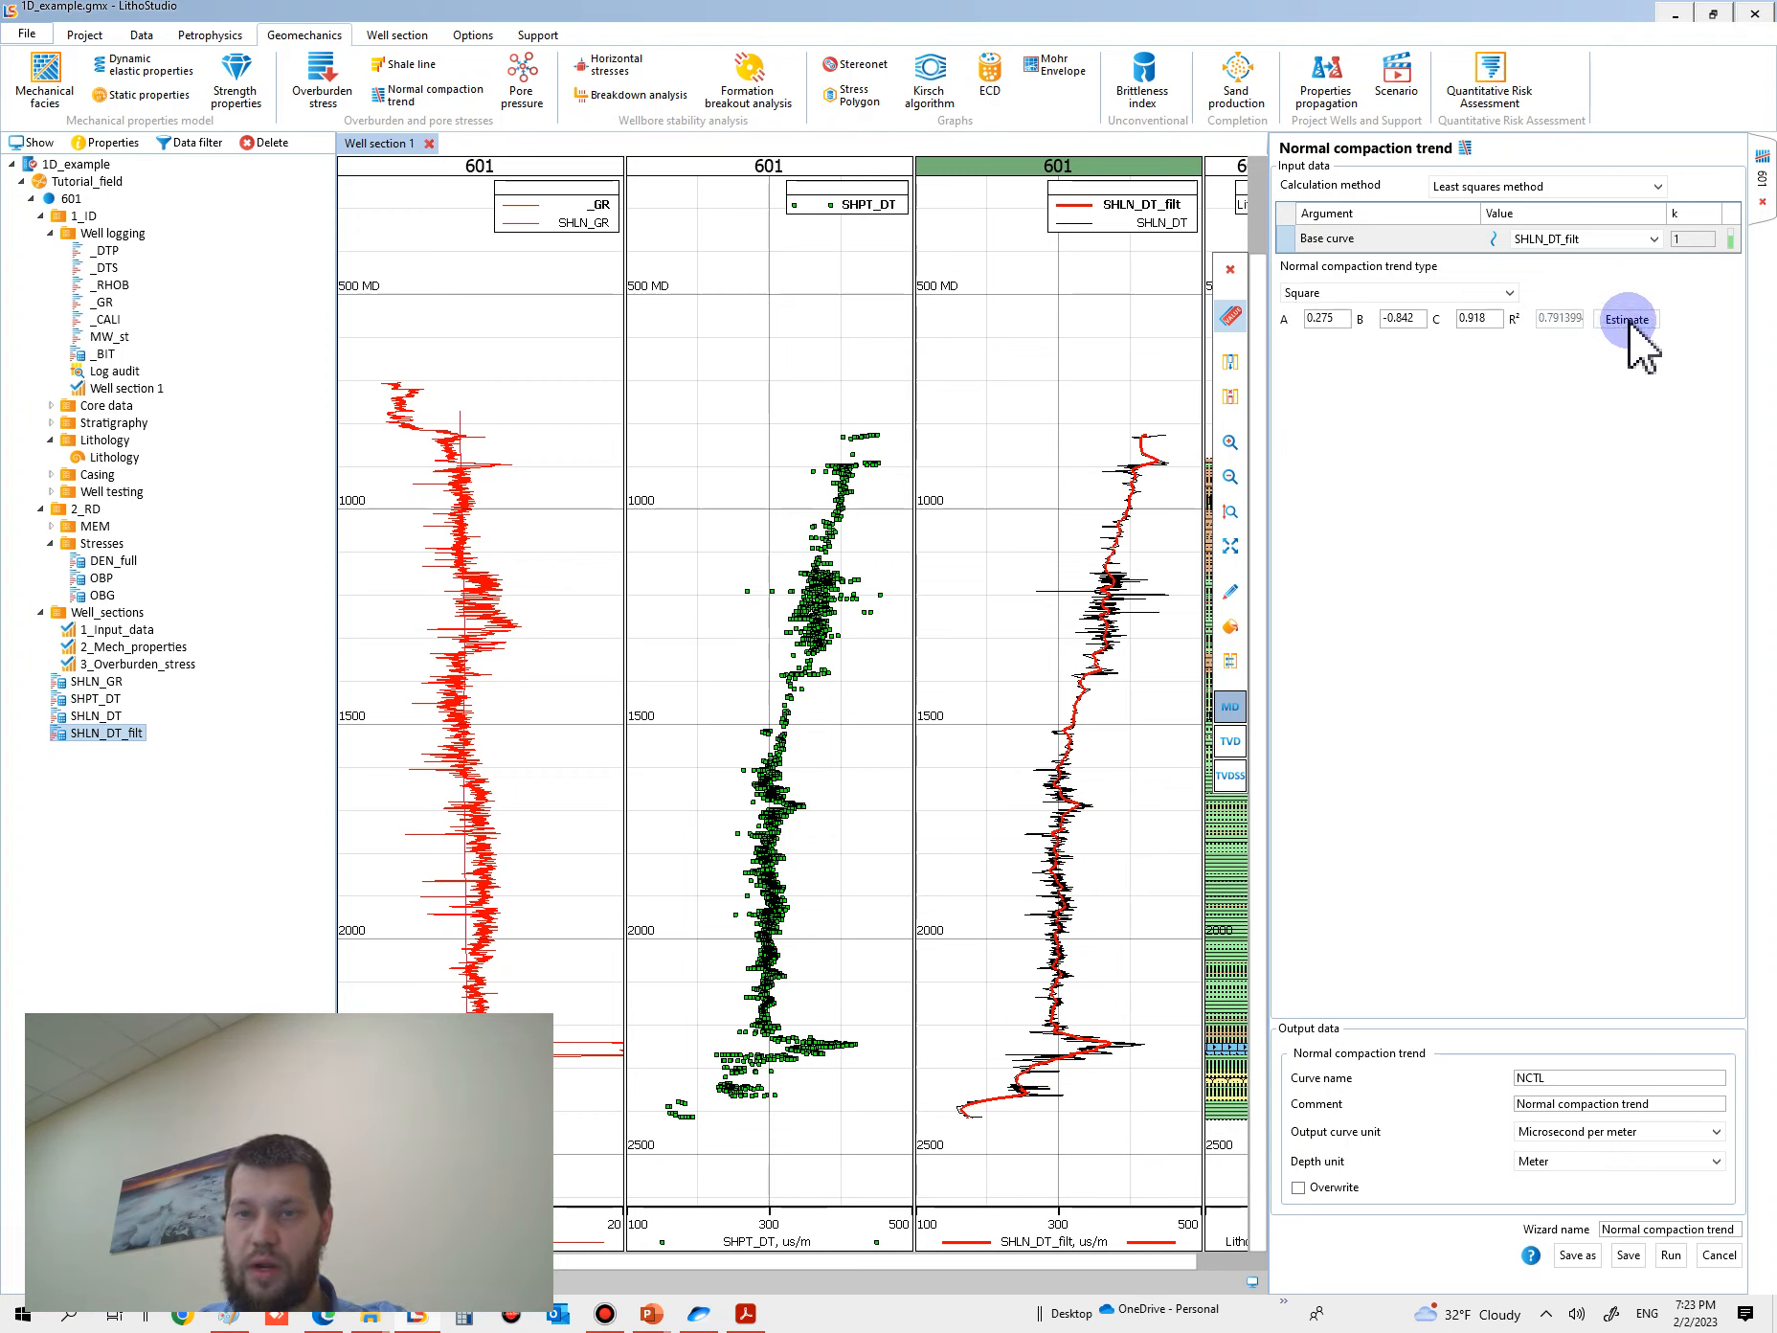
click(1350, 295)
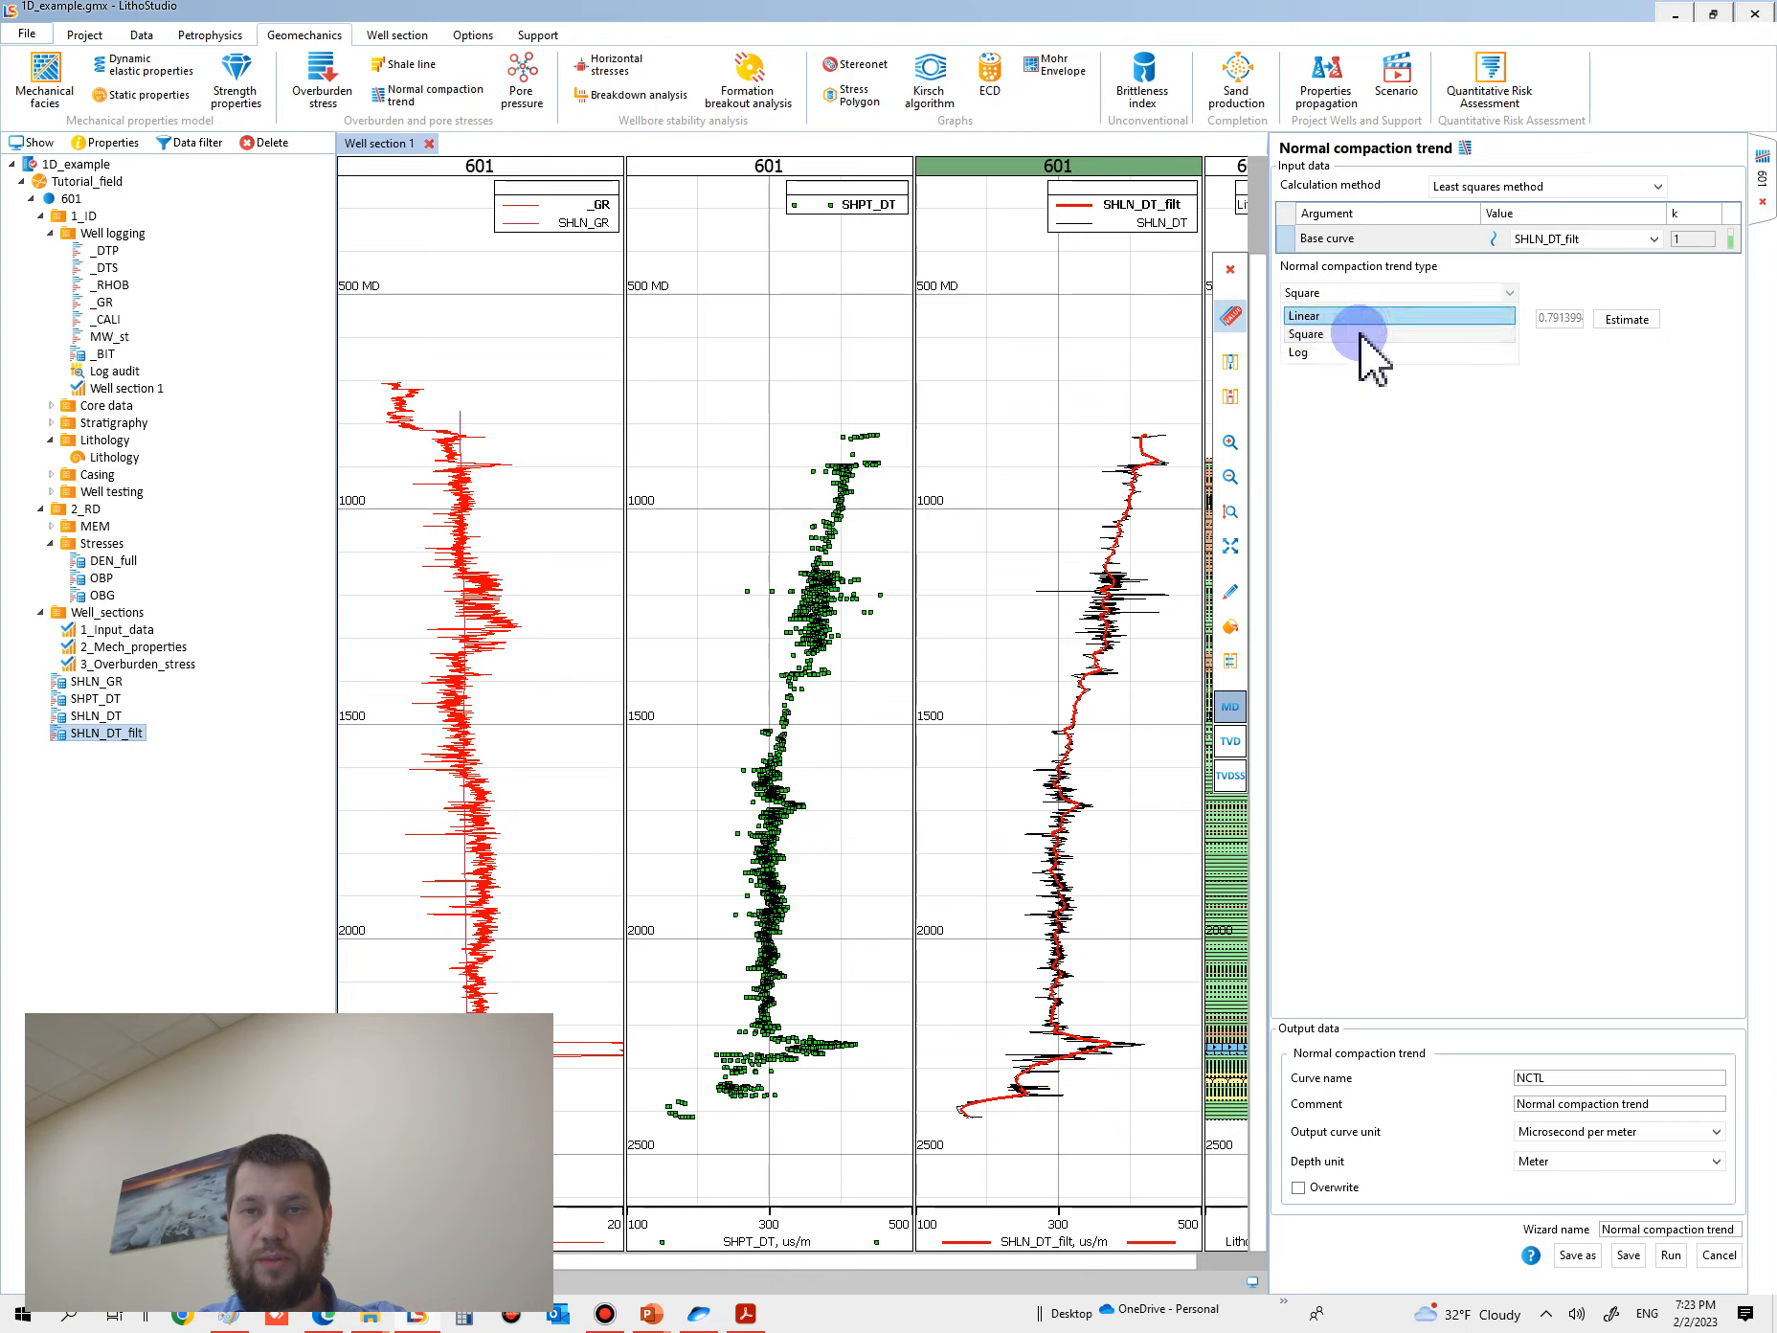
click(1323, 341)
click(1637, 320)
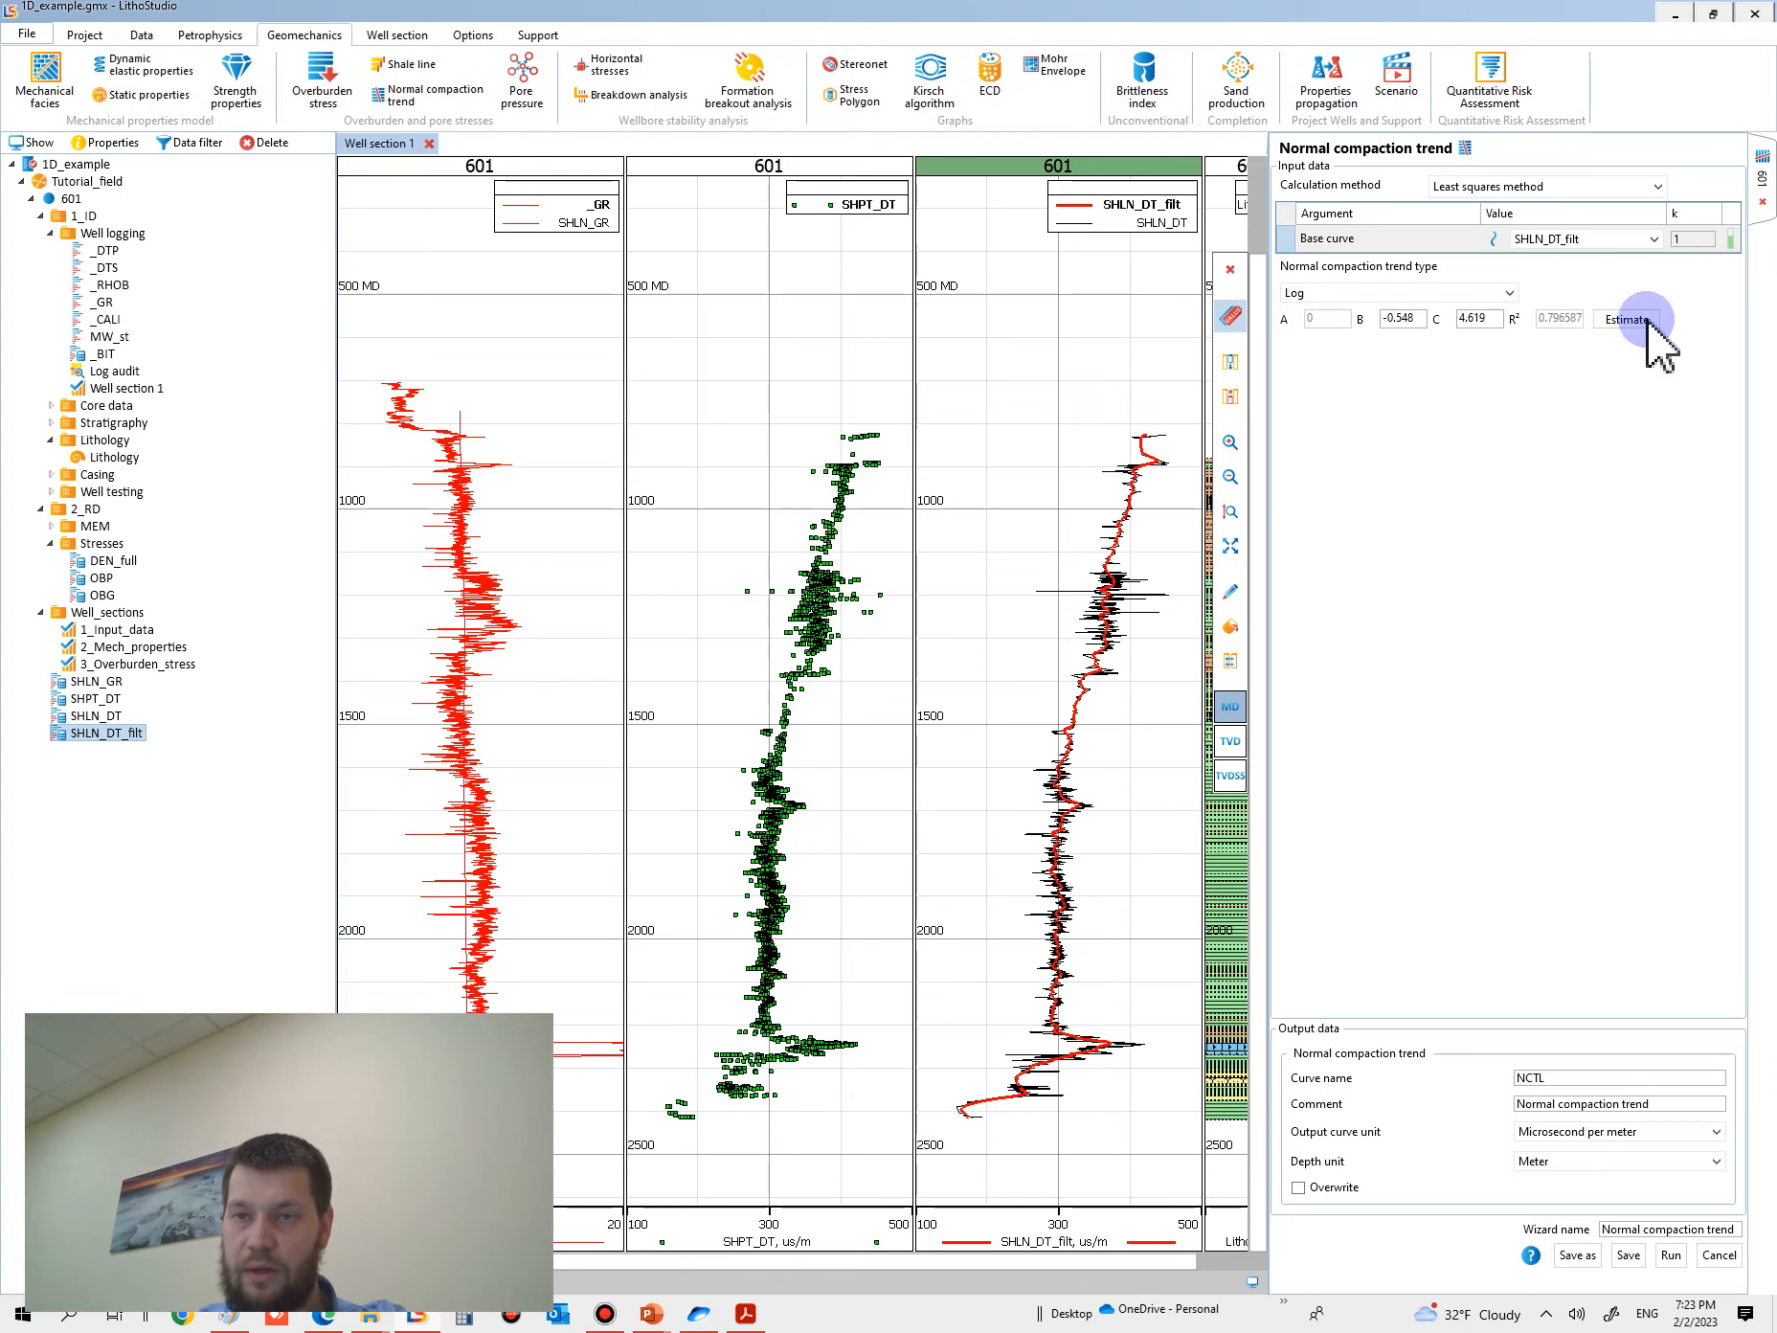
- Choose the Square trend type, name the output curve NCTL_DT, and run the normal compaction trend calculation
click(1378, 295)
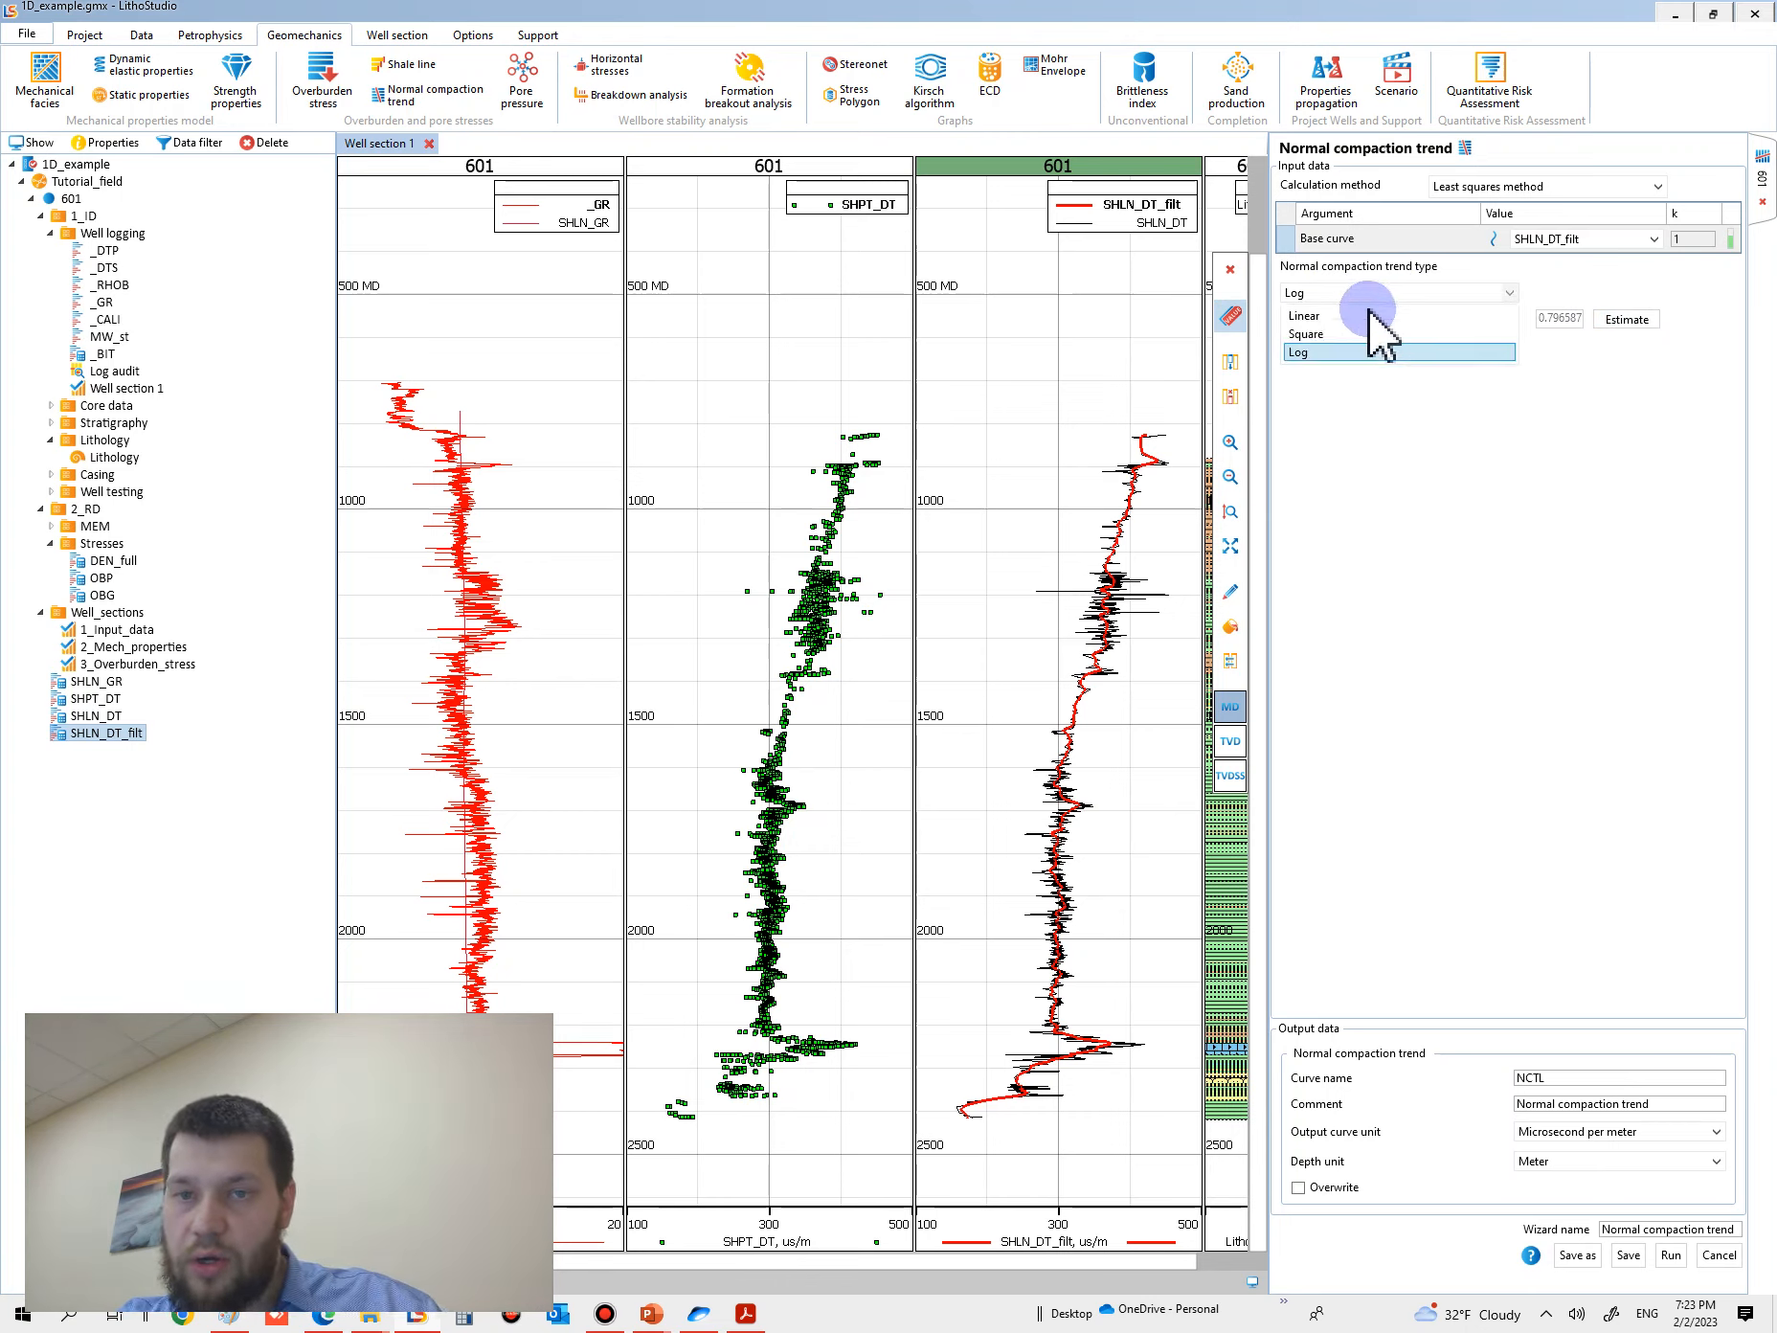
click(1369, 334)
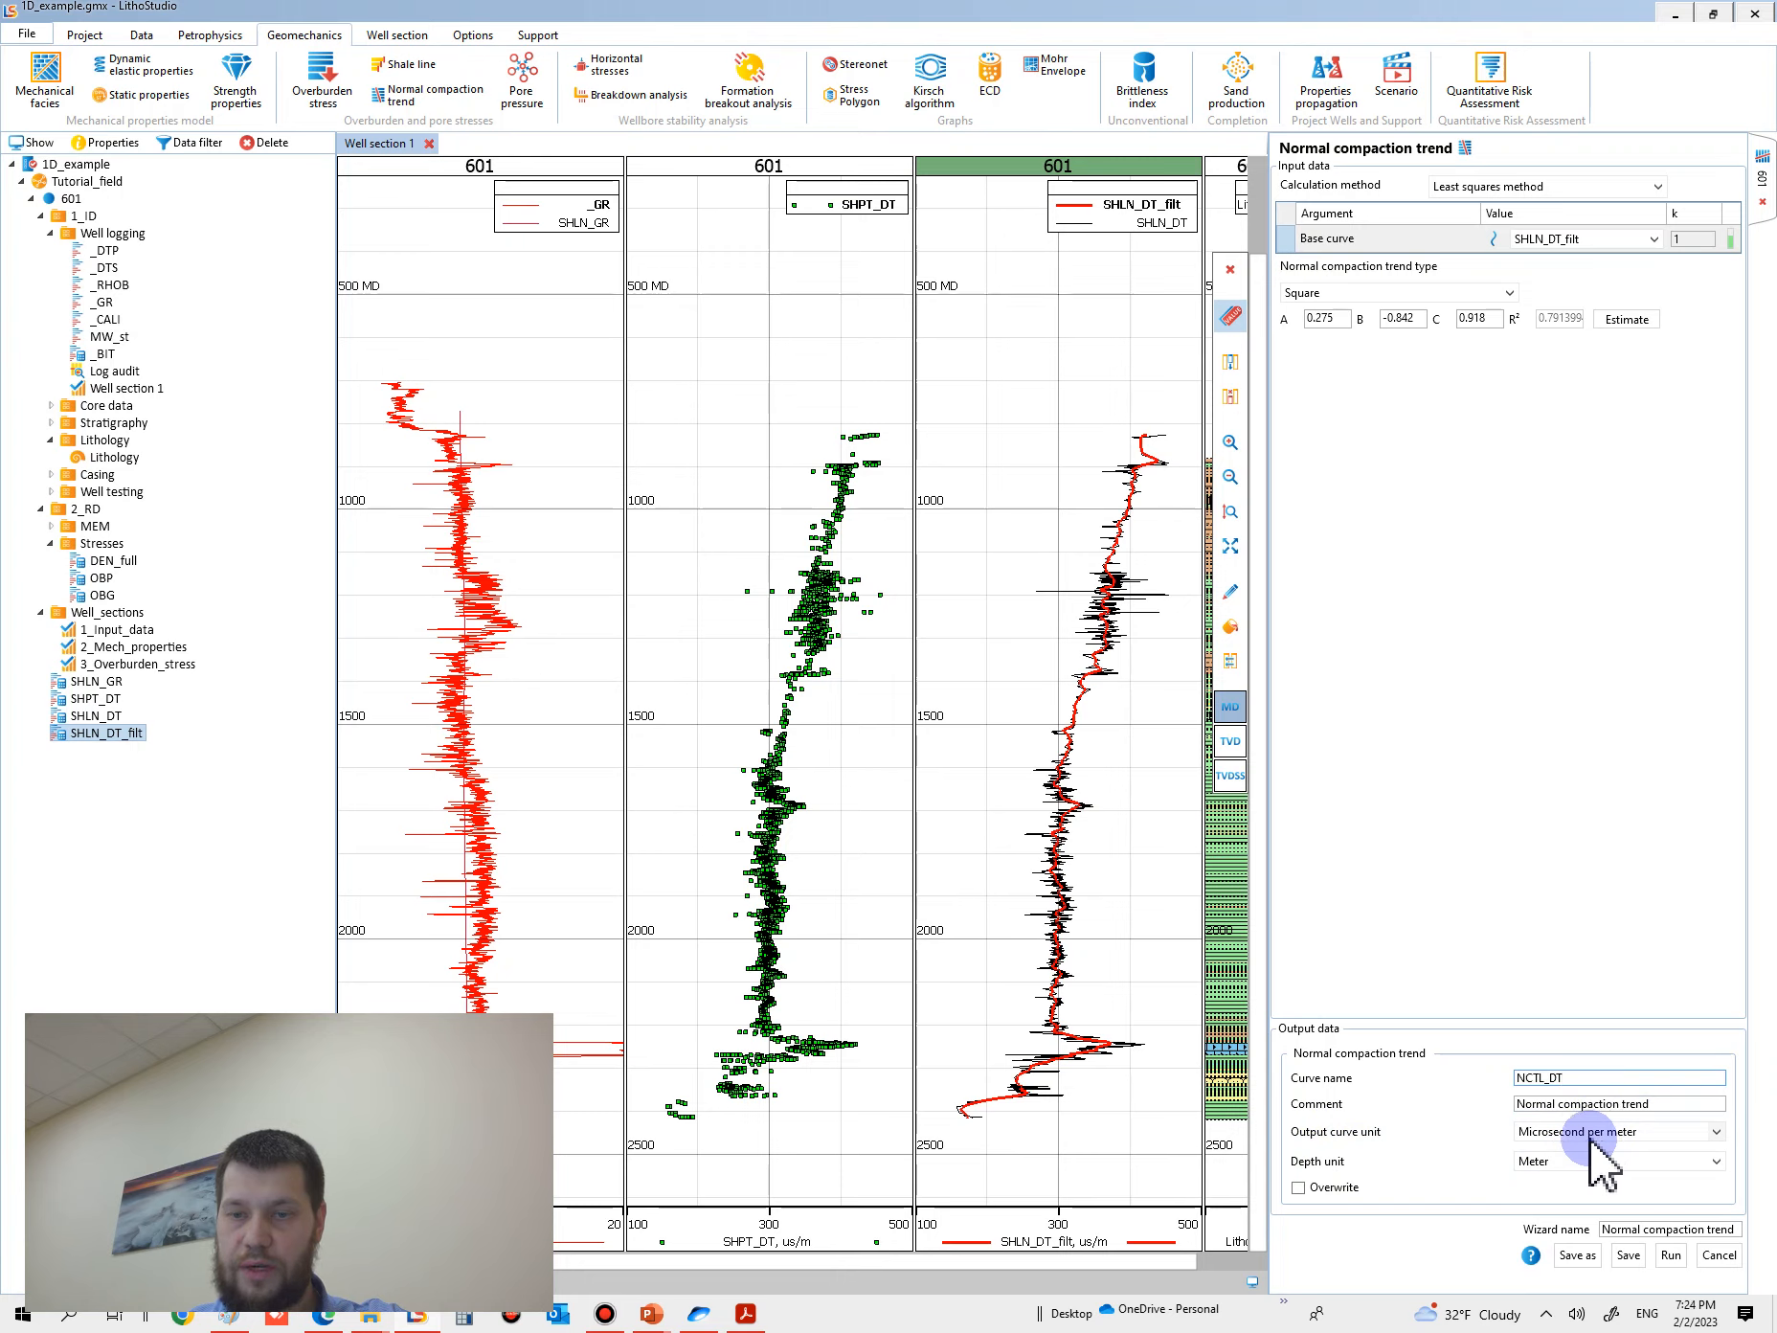
click(1672, 1255)
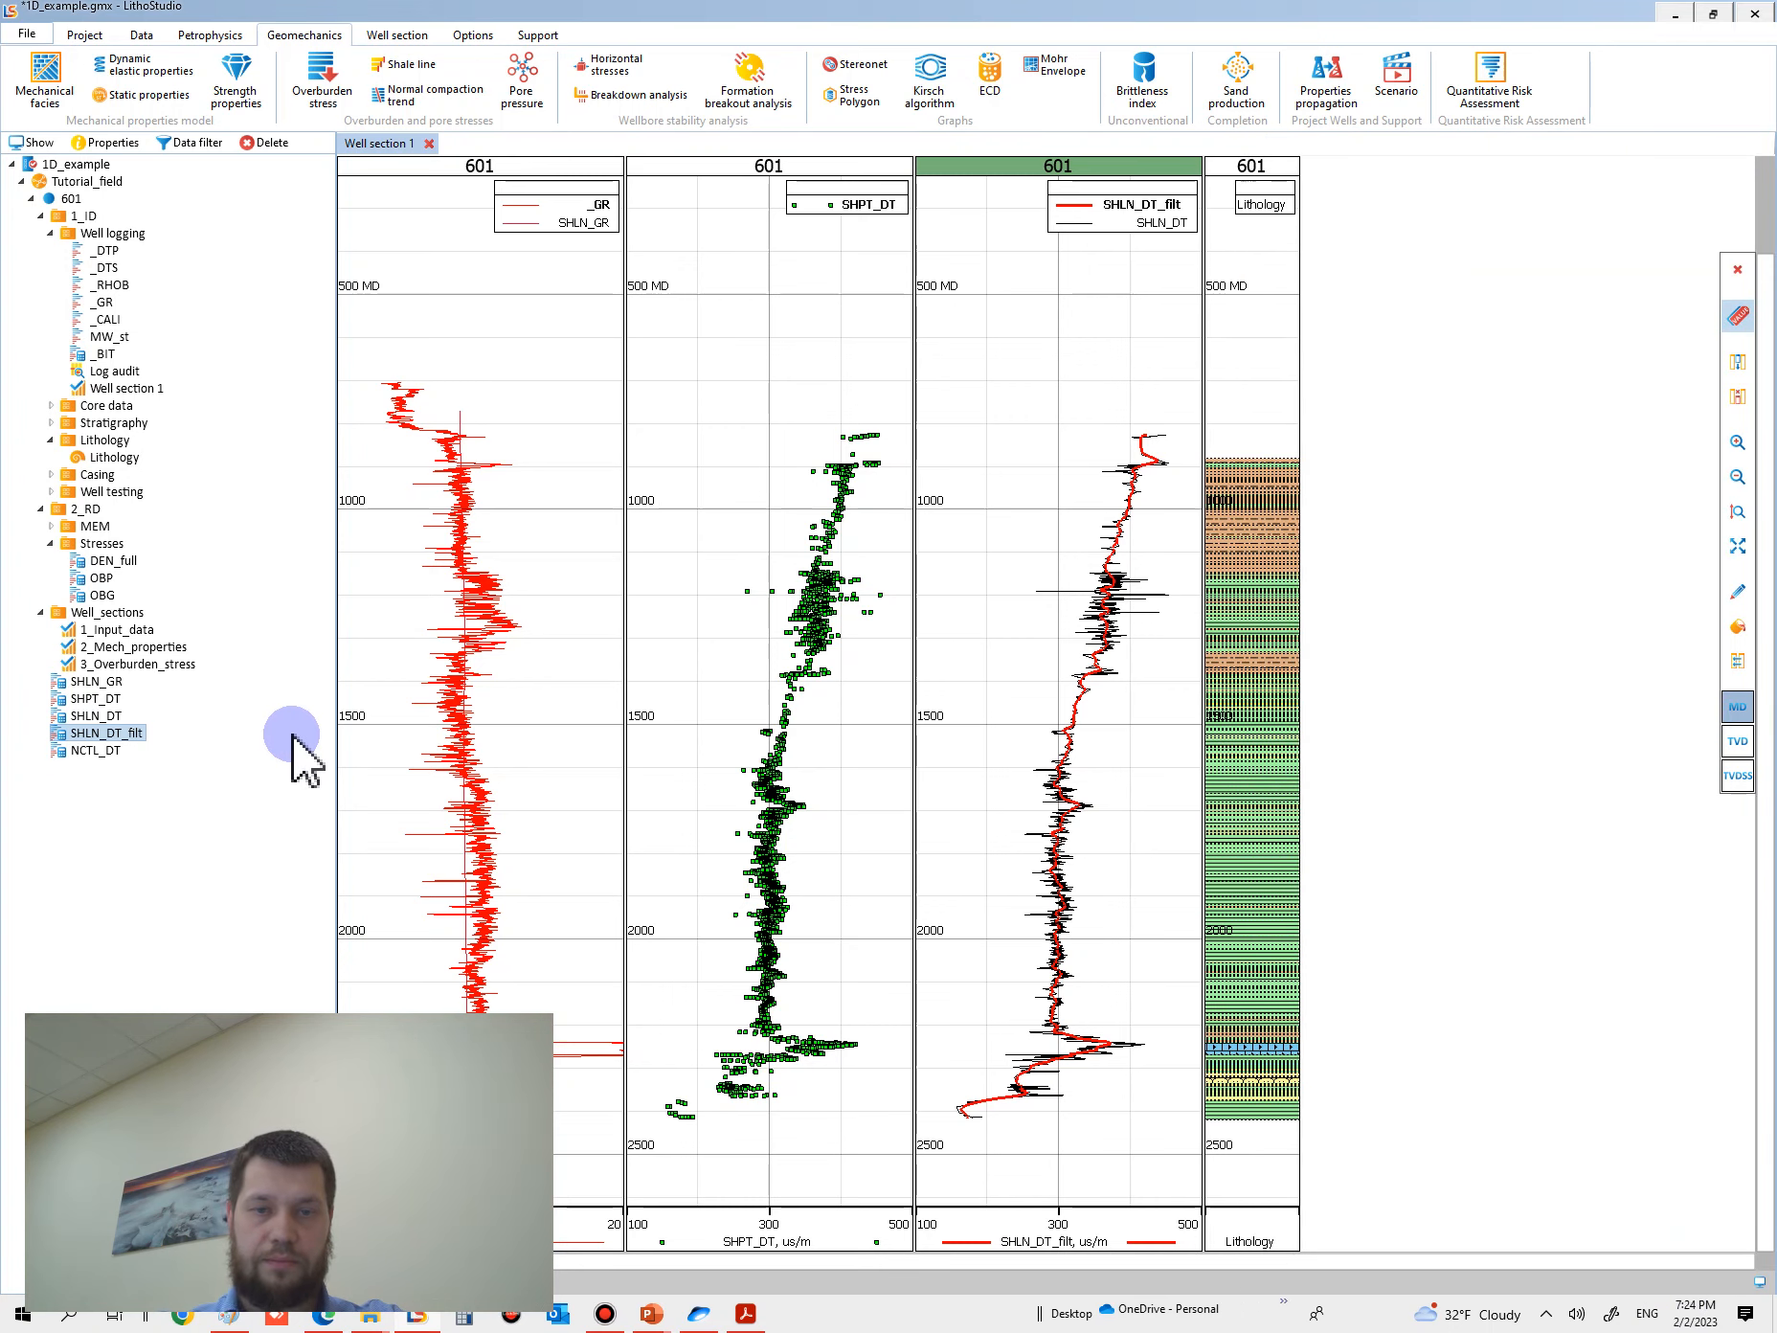
- Add NCTL_DT to the SHLN_DT_filt track and set its curve scale to 100–1000 with backward and logarithmic scaling
mouse_move(75, 751)
mouse_down()
mouse_move(143, 771)
mouse_move(823, 771)
mouse_move(1060, 755)
mouse_move(1053, 727)
mouse_up()
click(1042, 489)
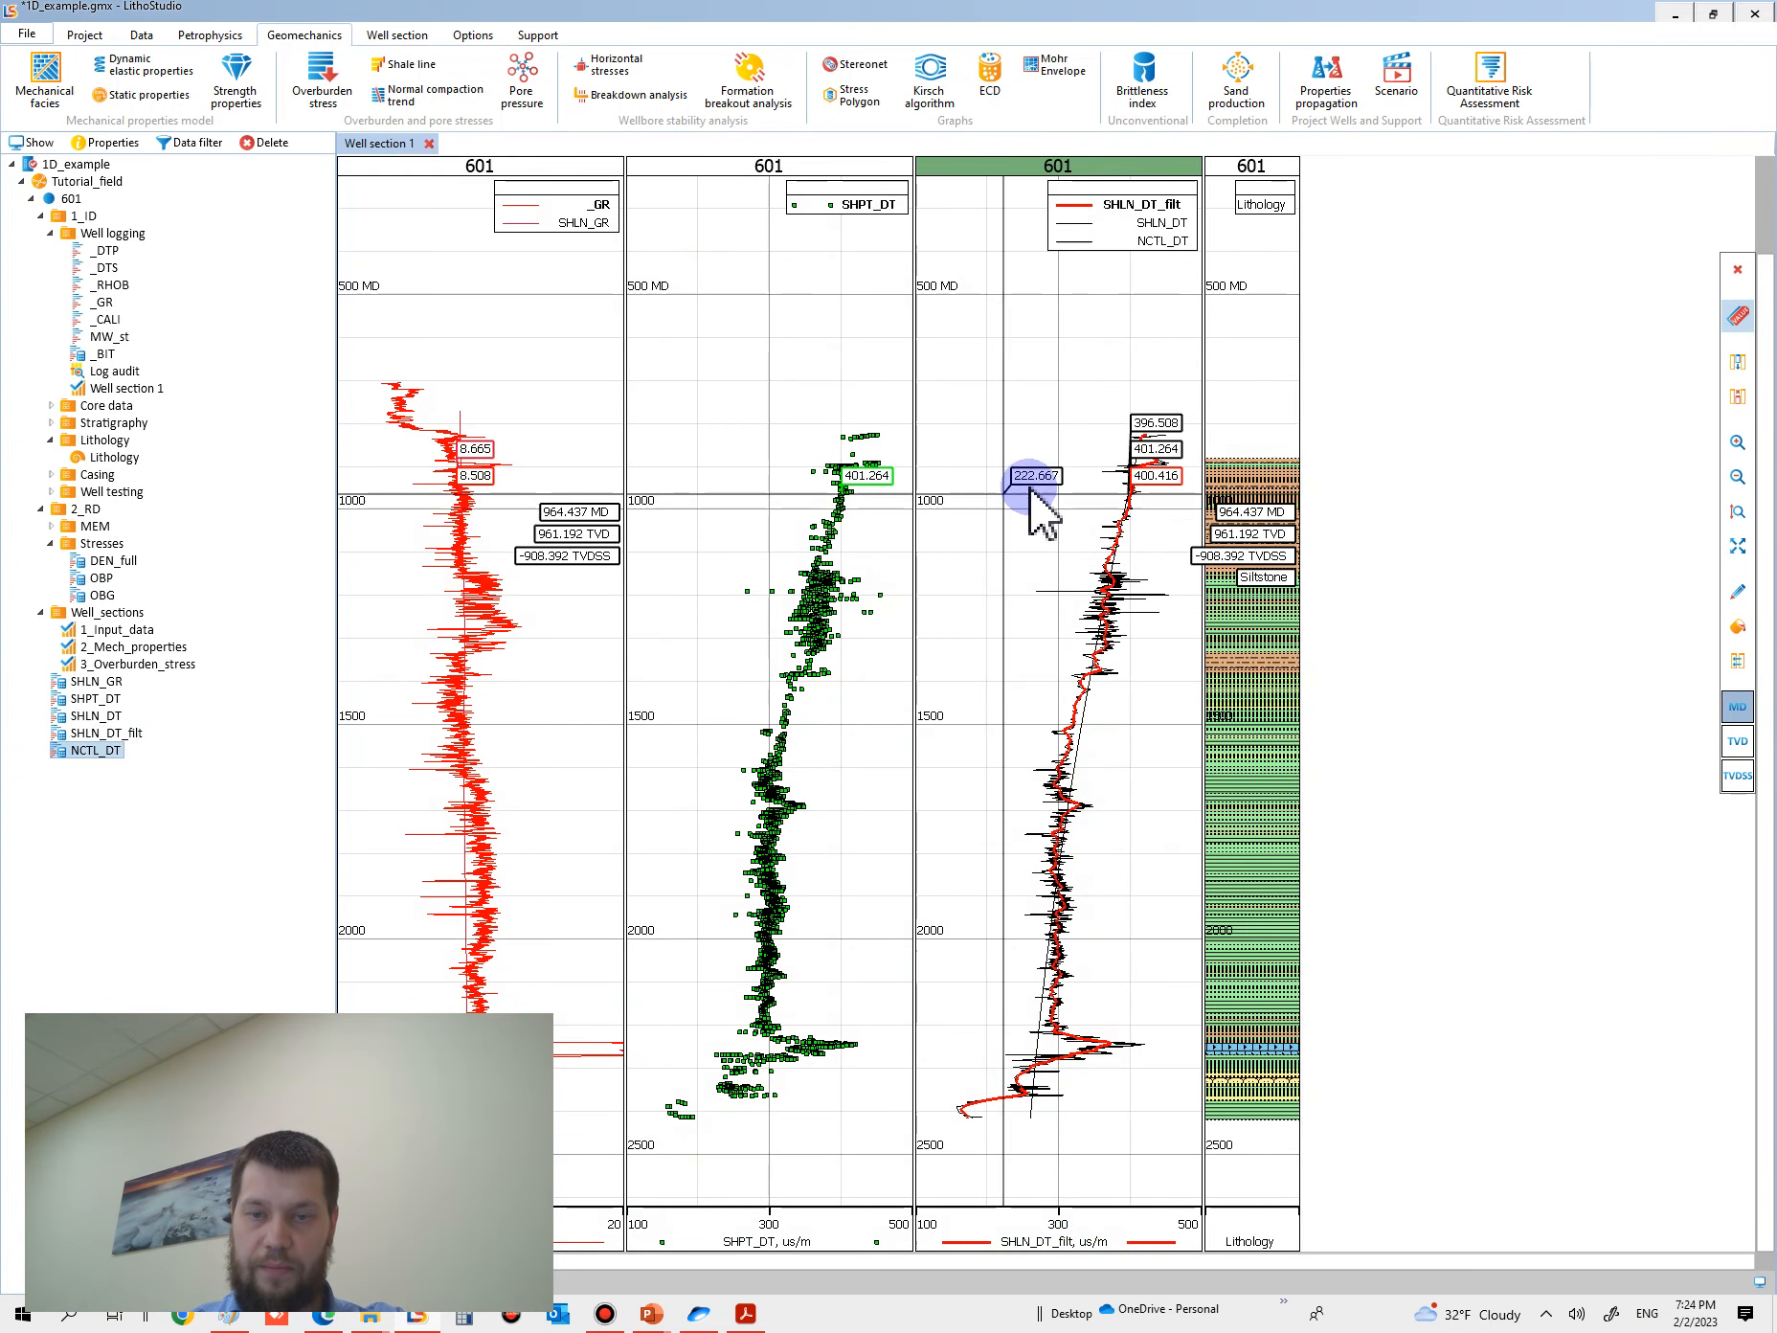
double_click(1052, 486)
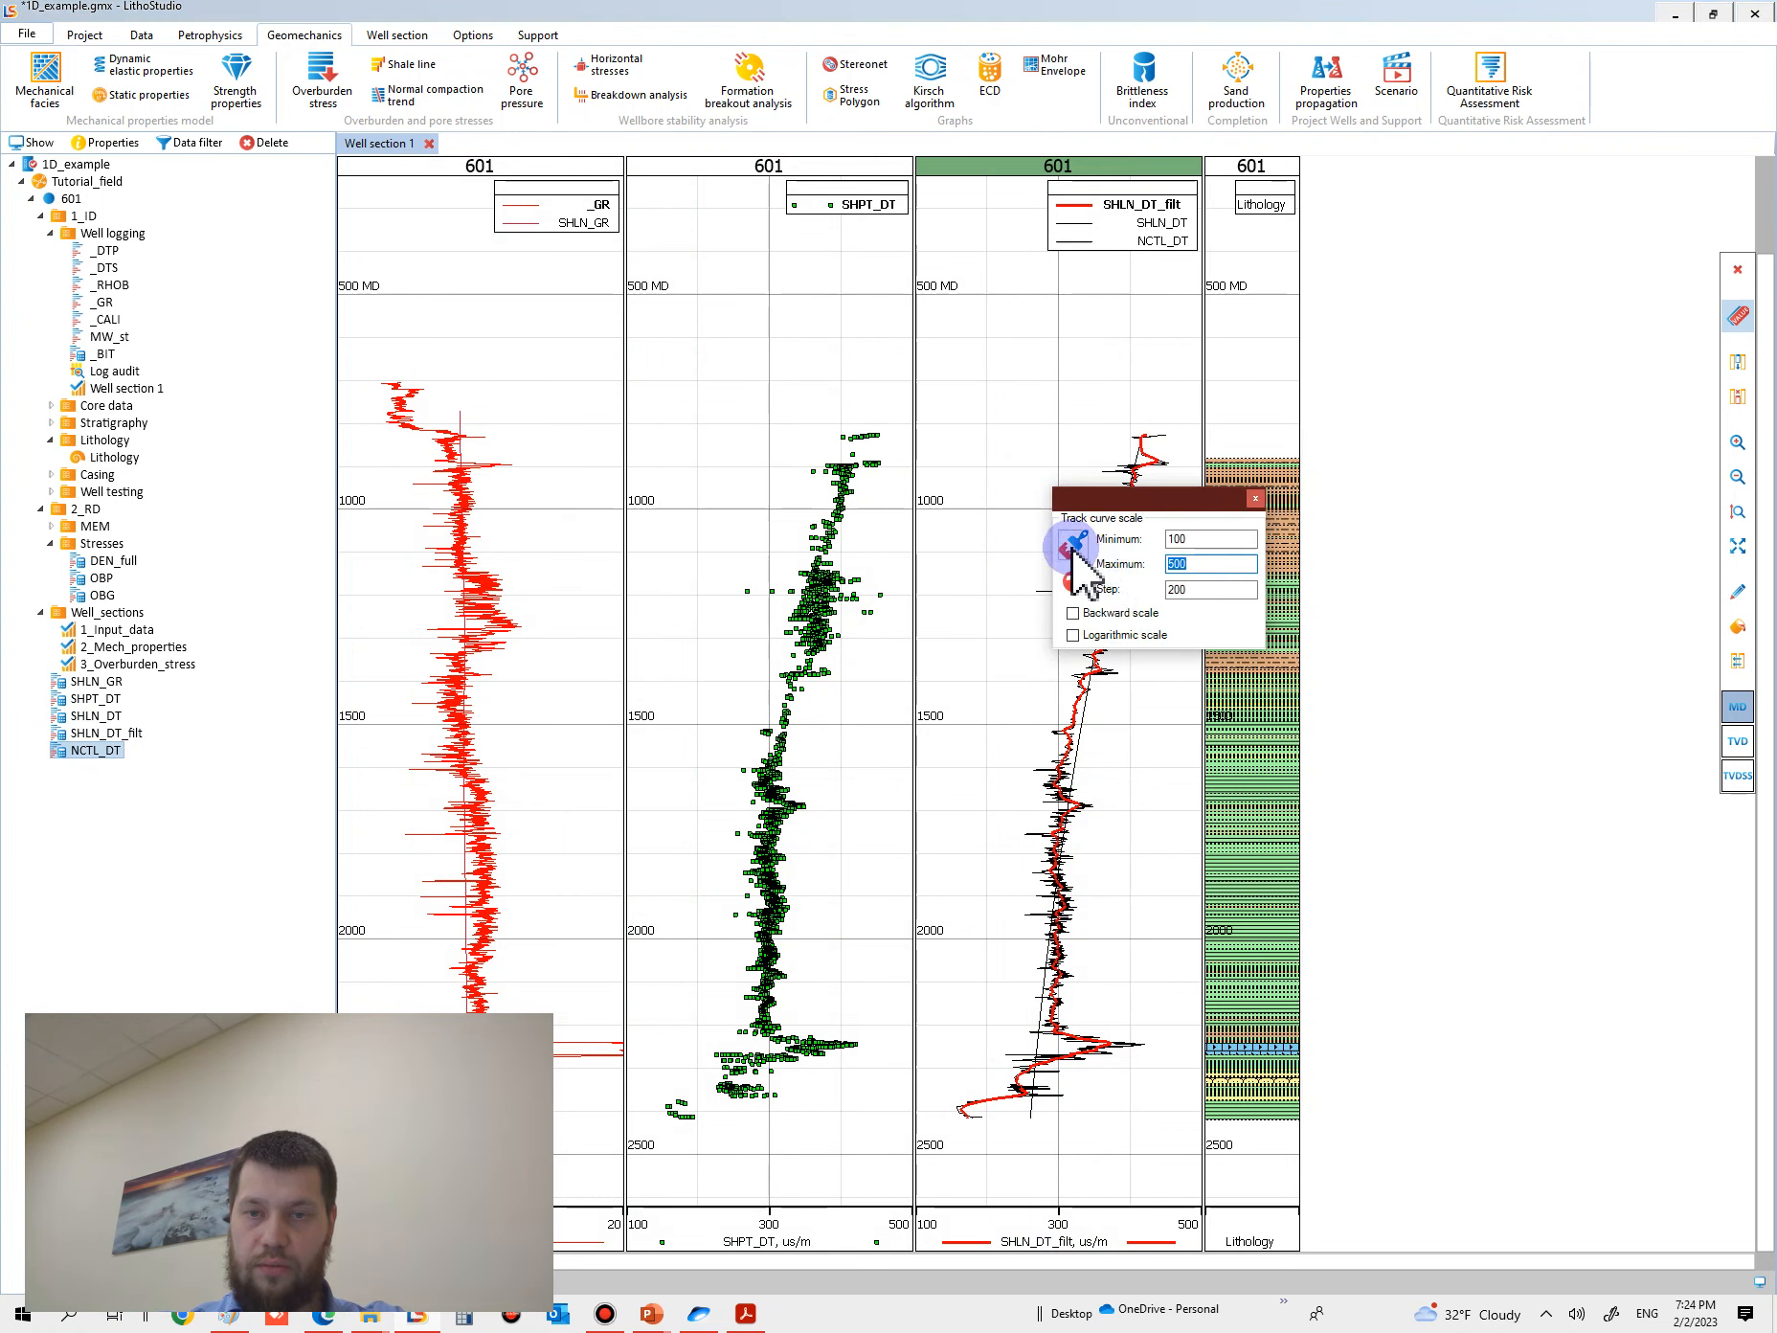
double_click(1033, 584)
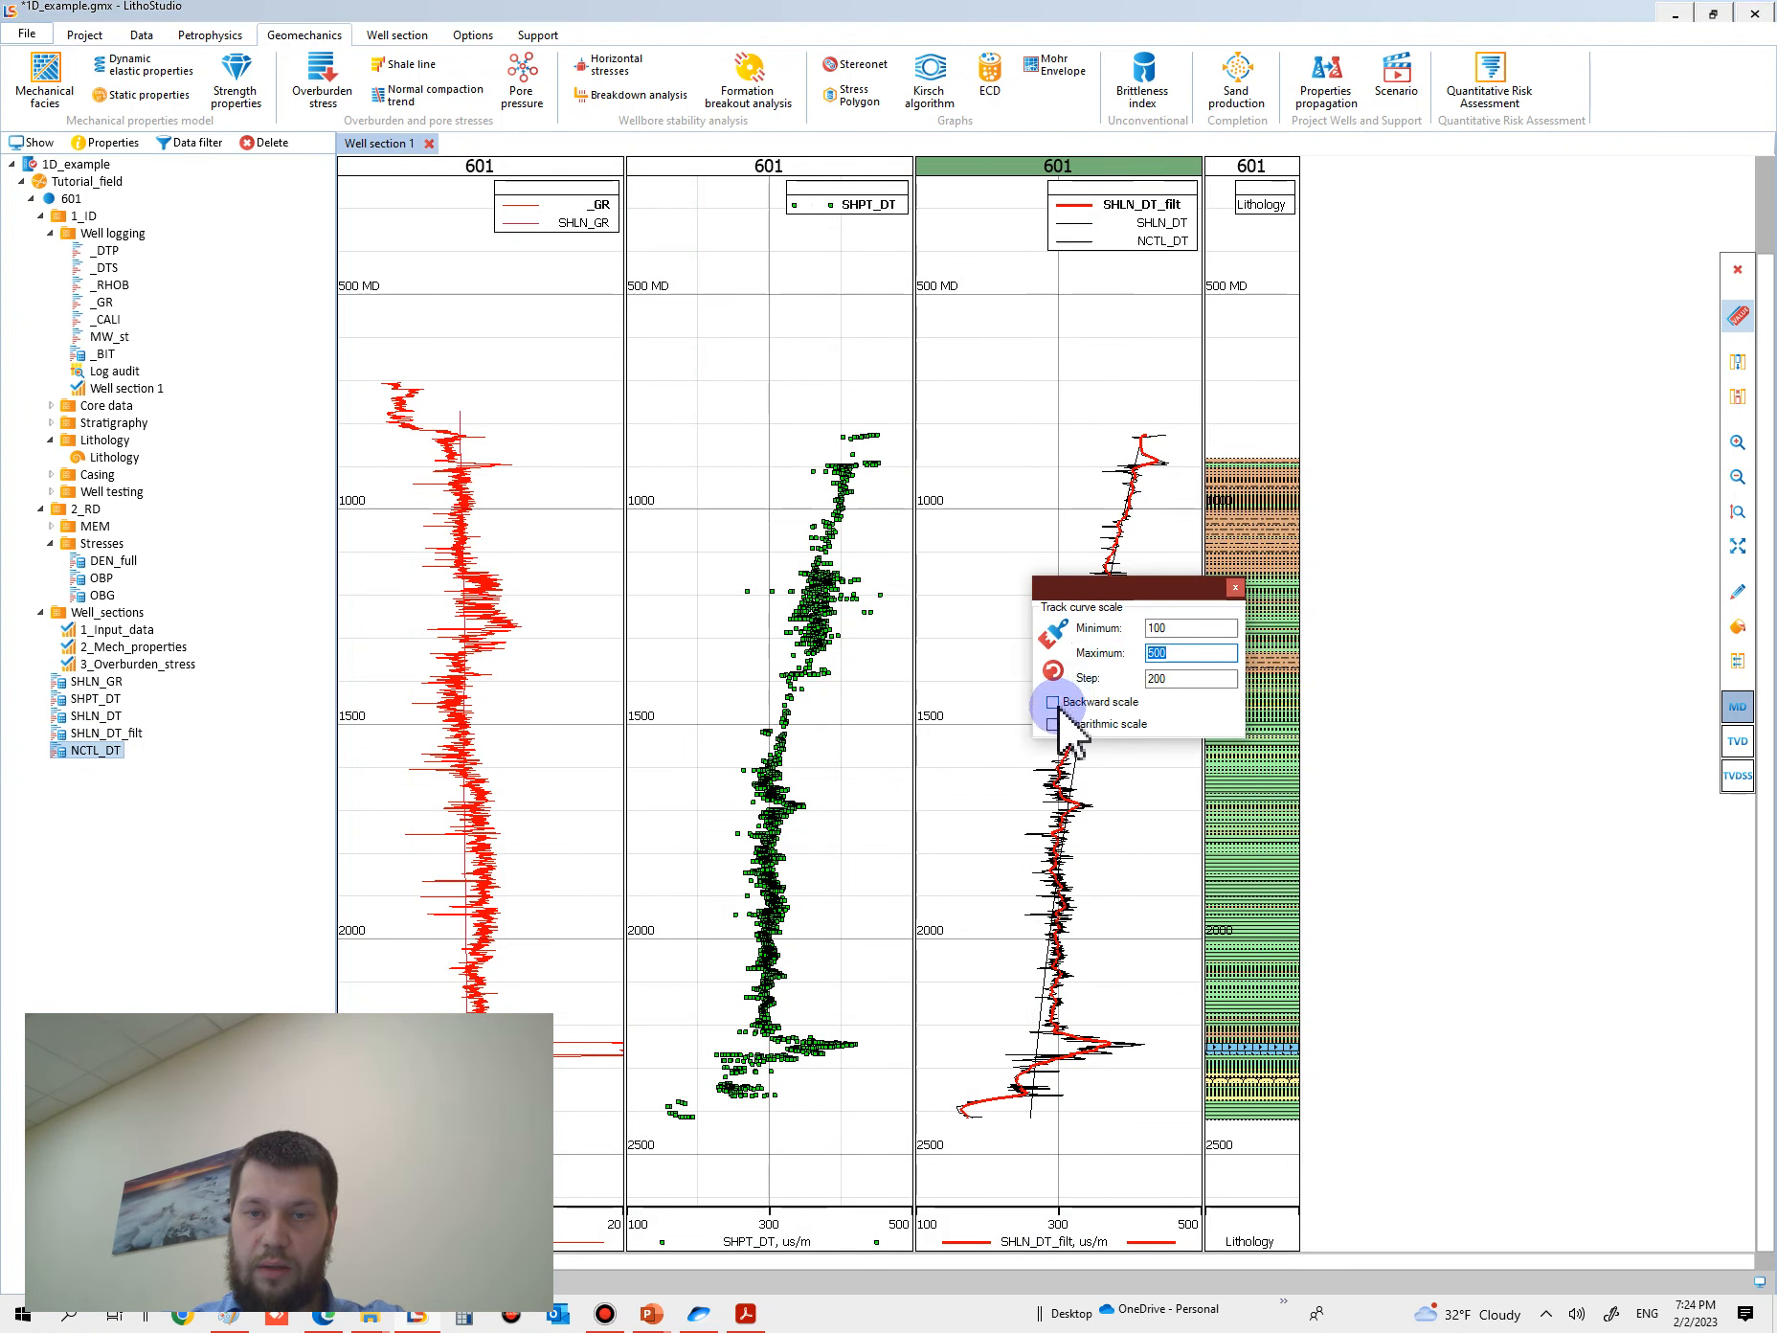
click(1056, 630)
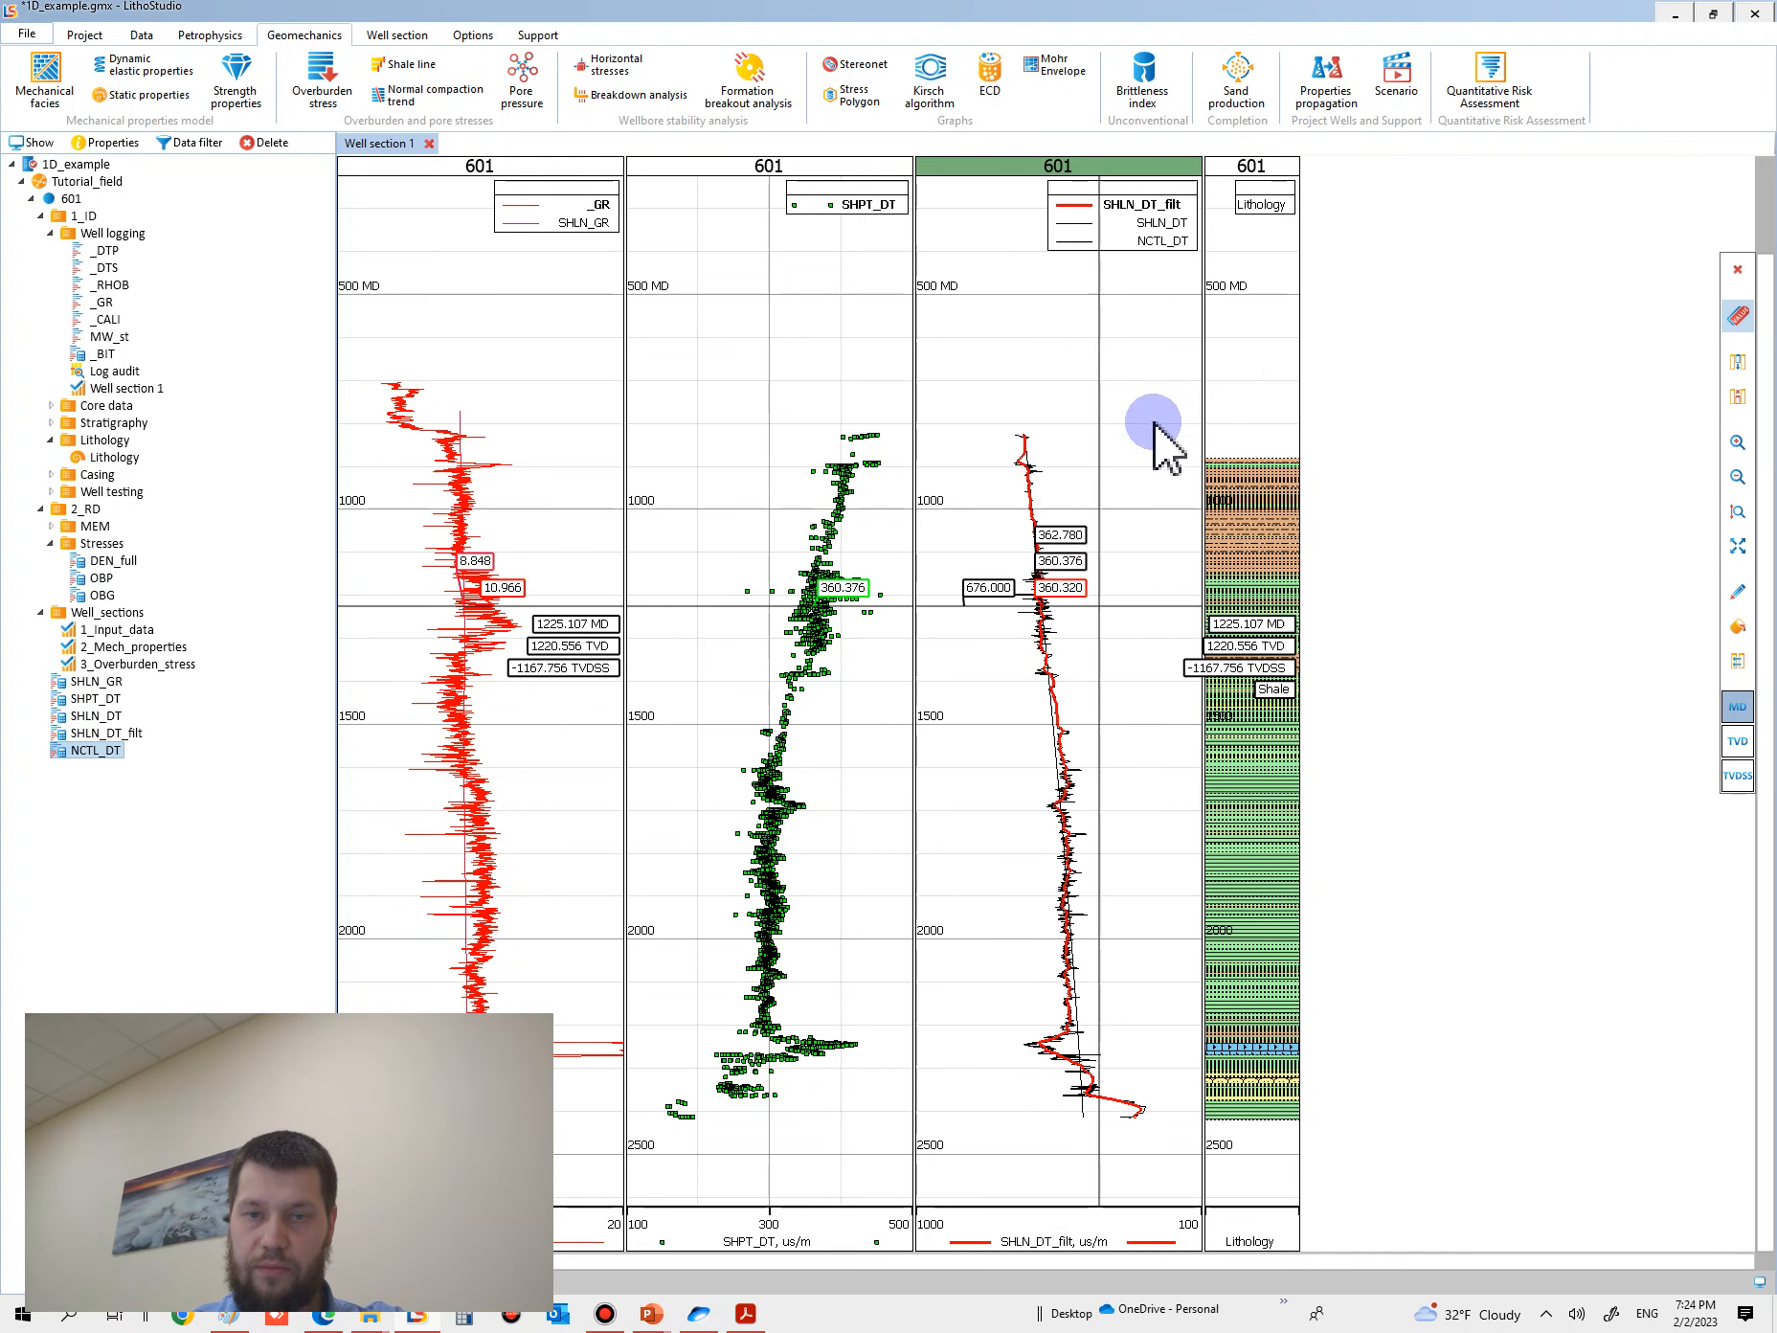
- Remove the unfiltered SHLN_DT curve from the track holding SHLN_DT_filt and NCTL_DT
click(1111, 222)
right_click(1108, 224)
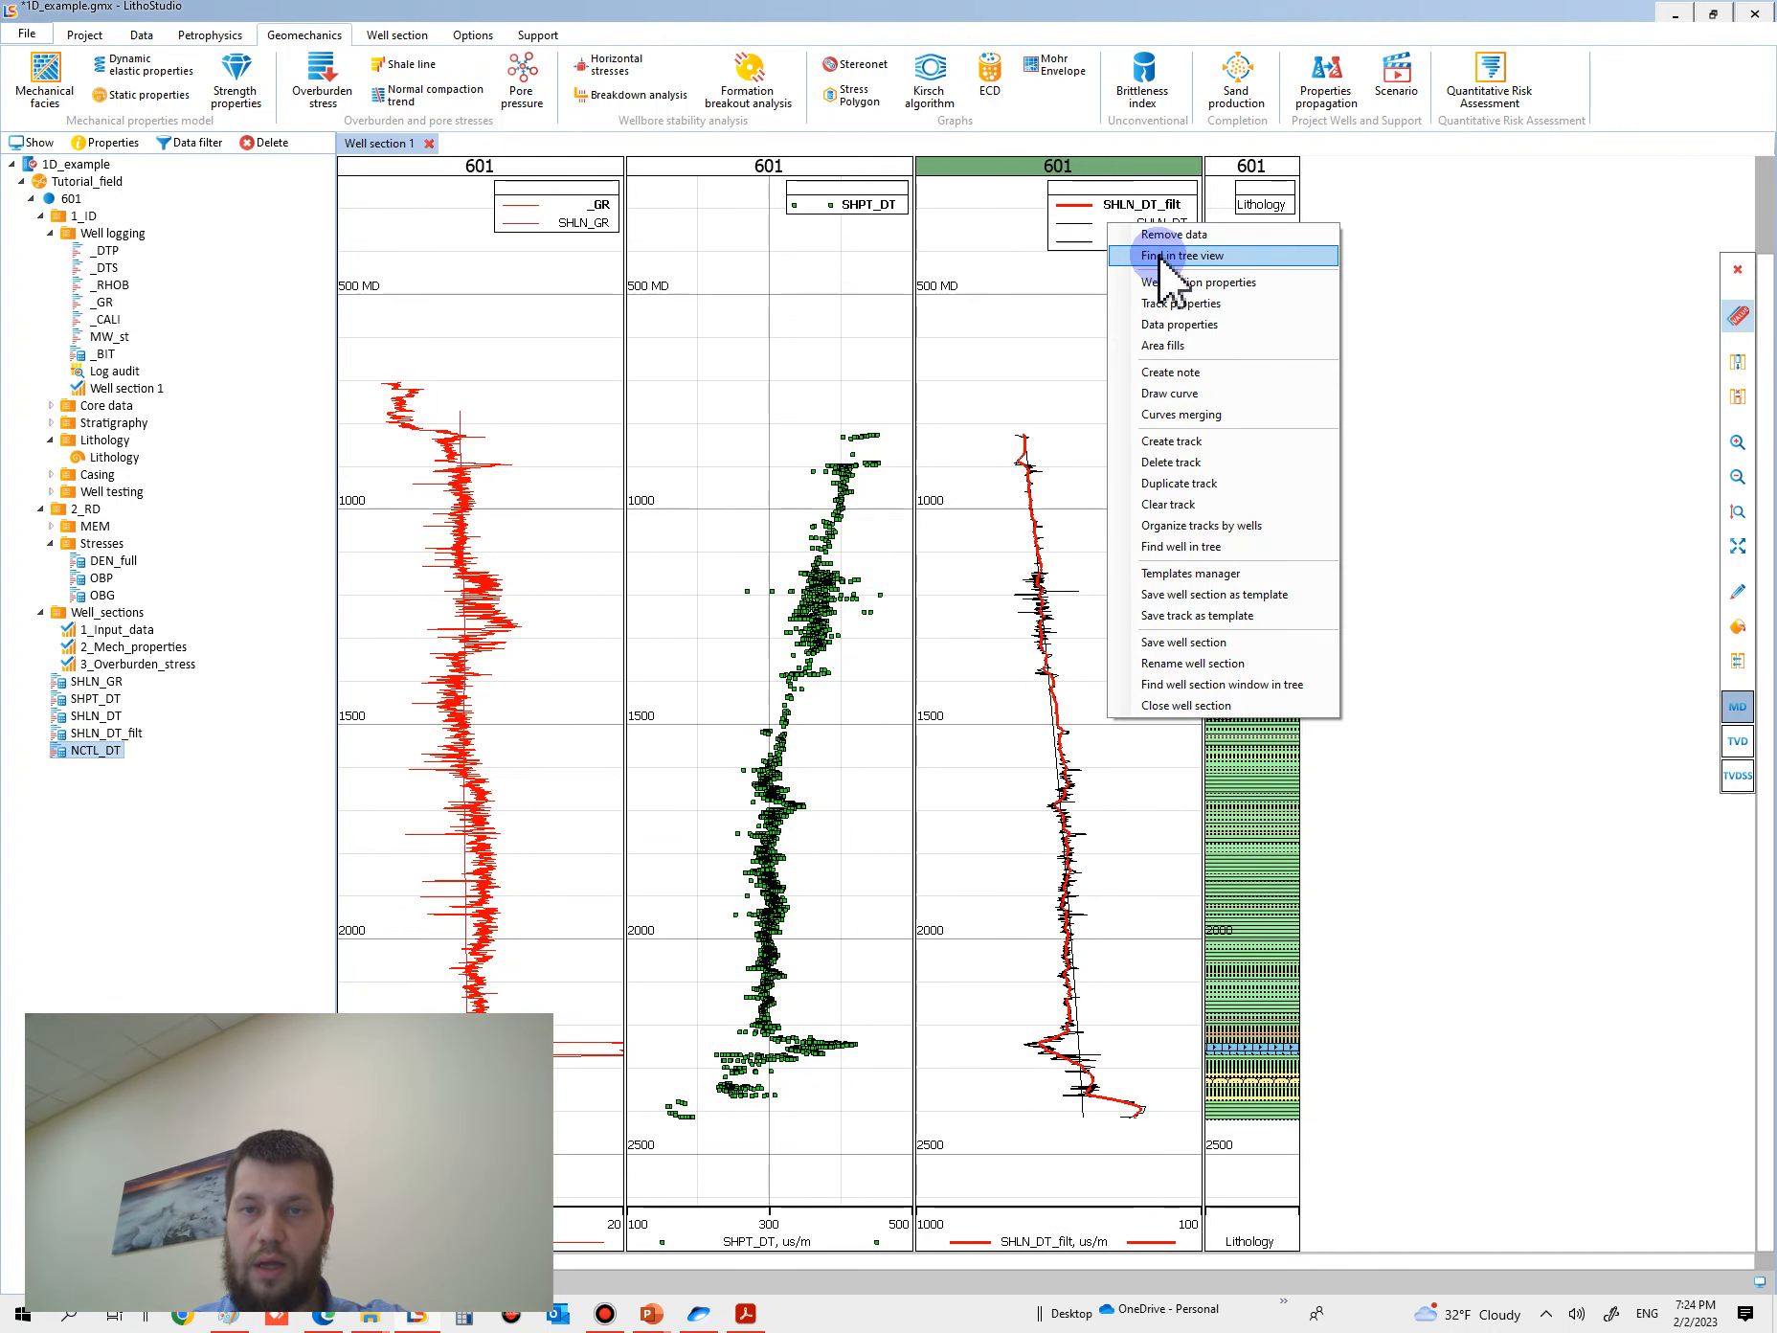
click(1181, 299)
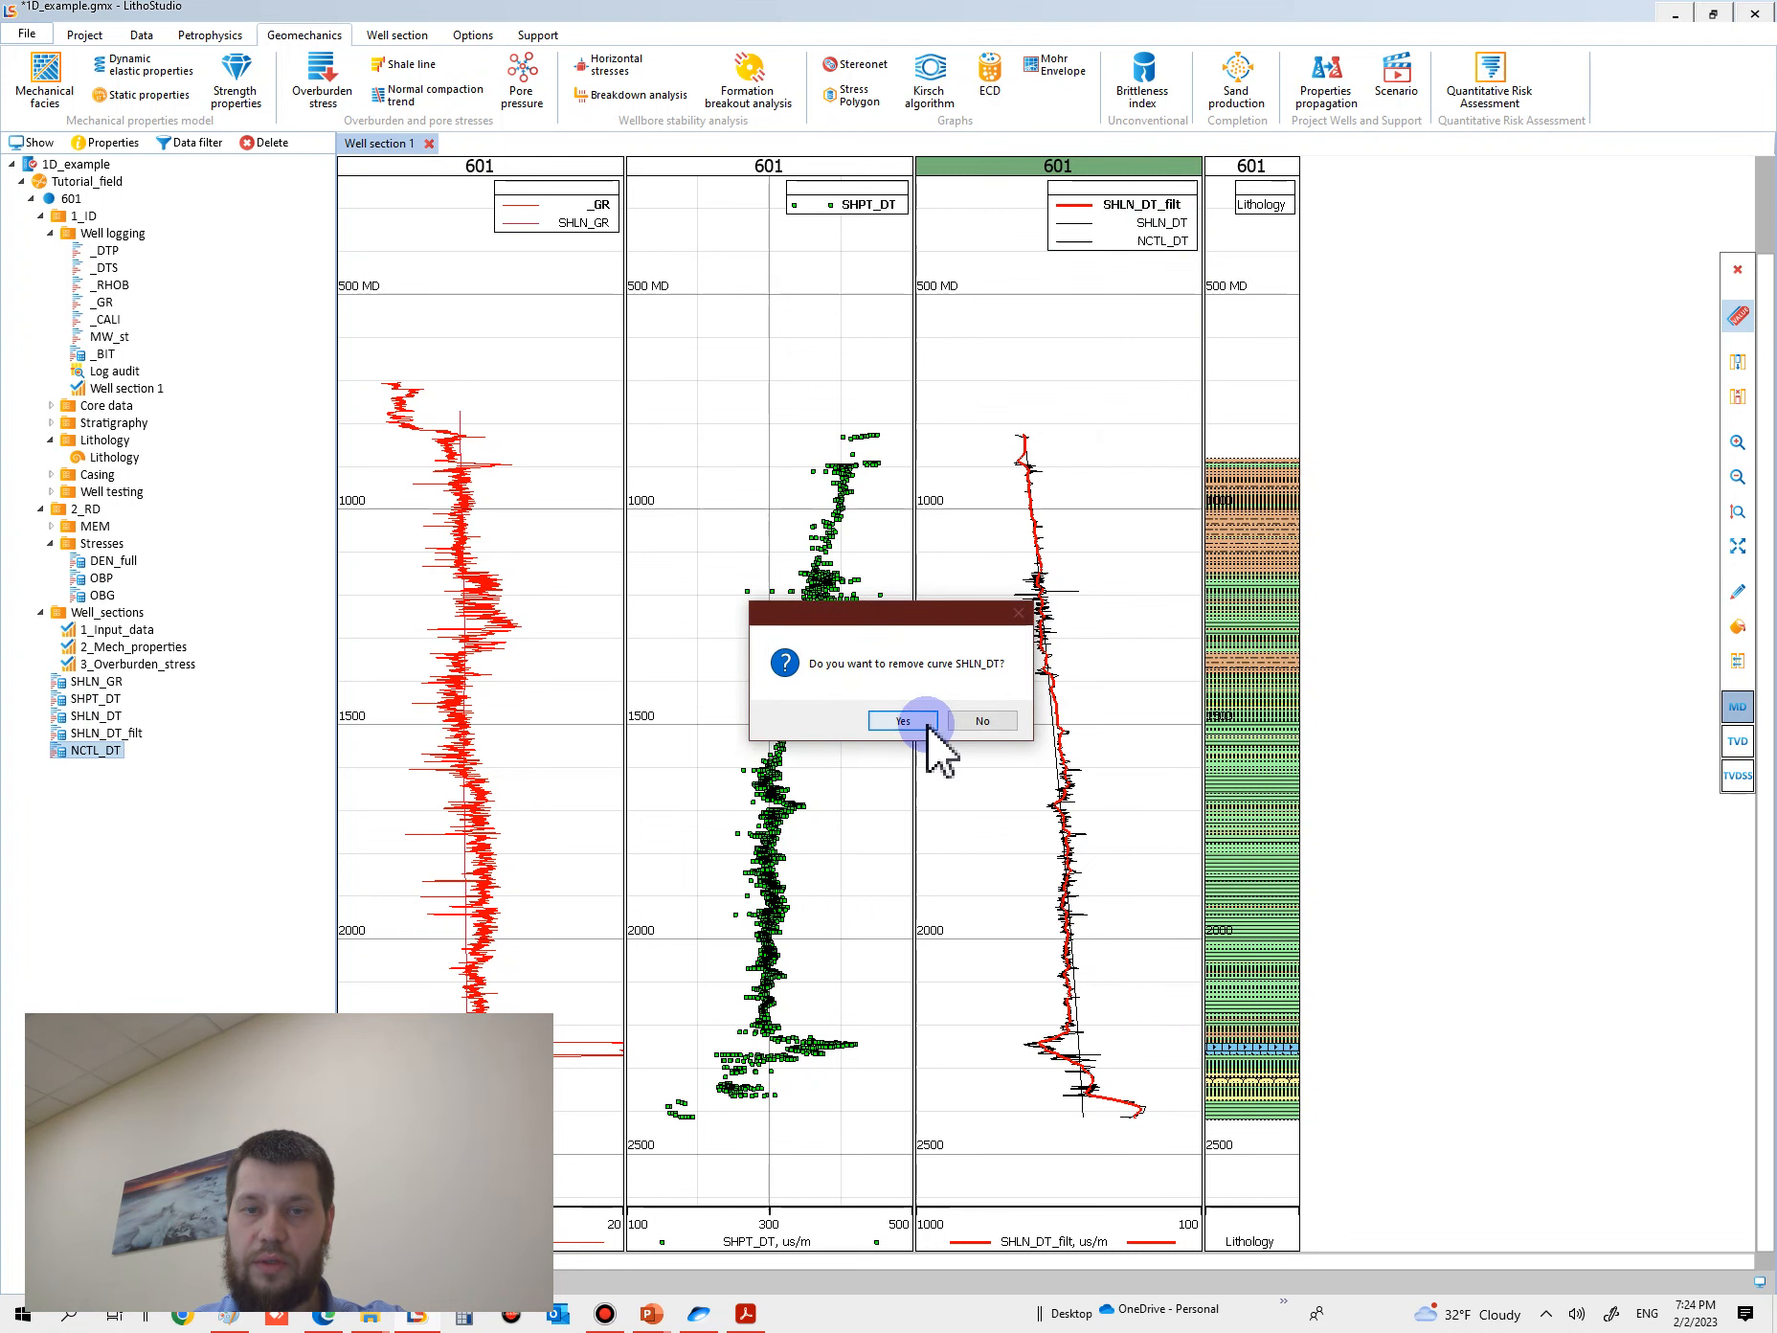
click(920, 719)
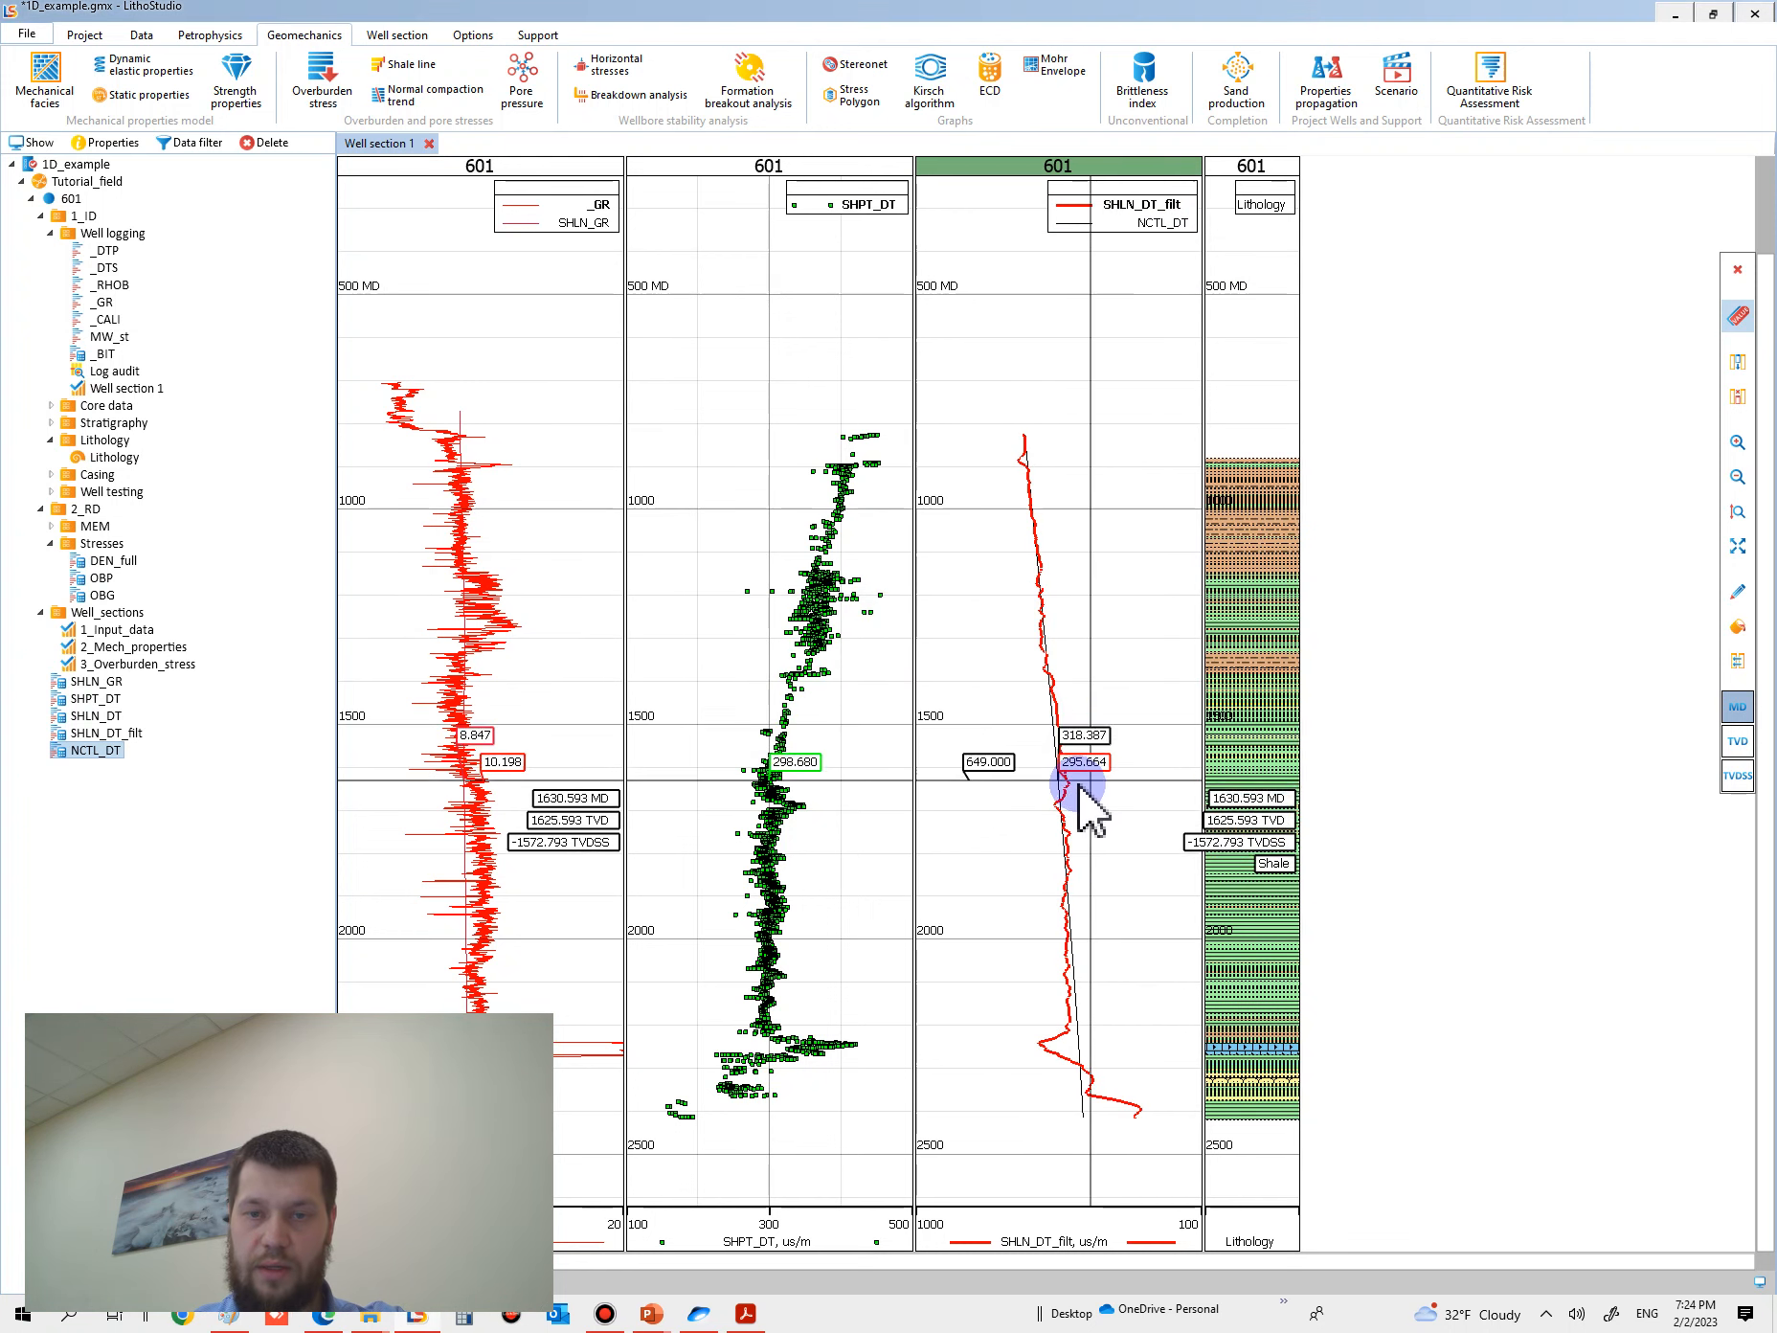
- Widen the SHLN_DT_filt and NCTL_DT track to compare the trend with the smoothed shale line, and save the project
scroll(1067, 852, up, 3)
scroll(1065, 728, down, 3)
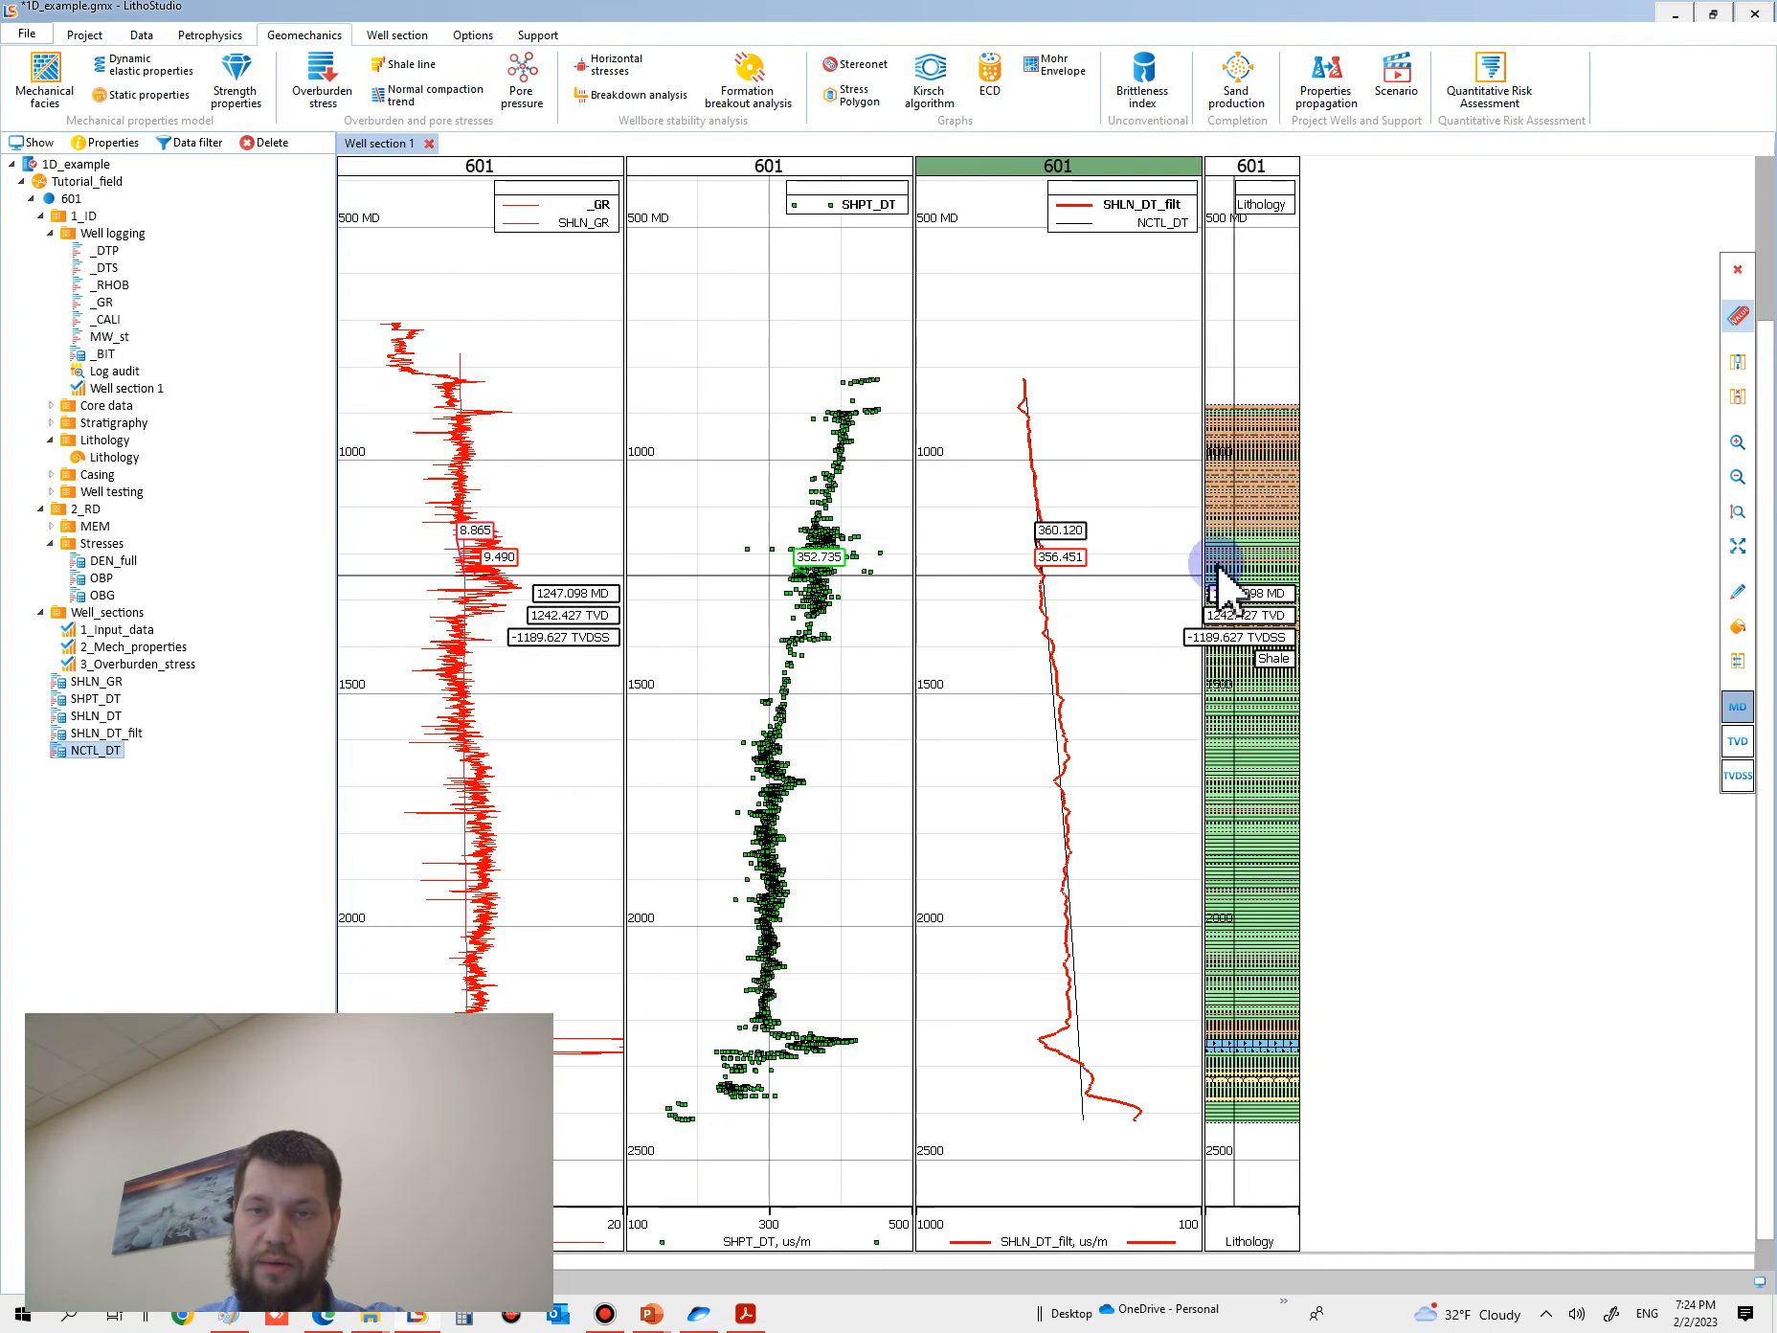
drag(1204, 570, 1304, 575)
scroll(1244, 833, down, 1)
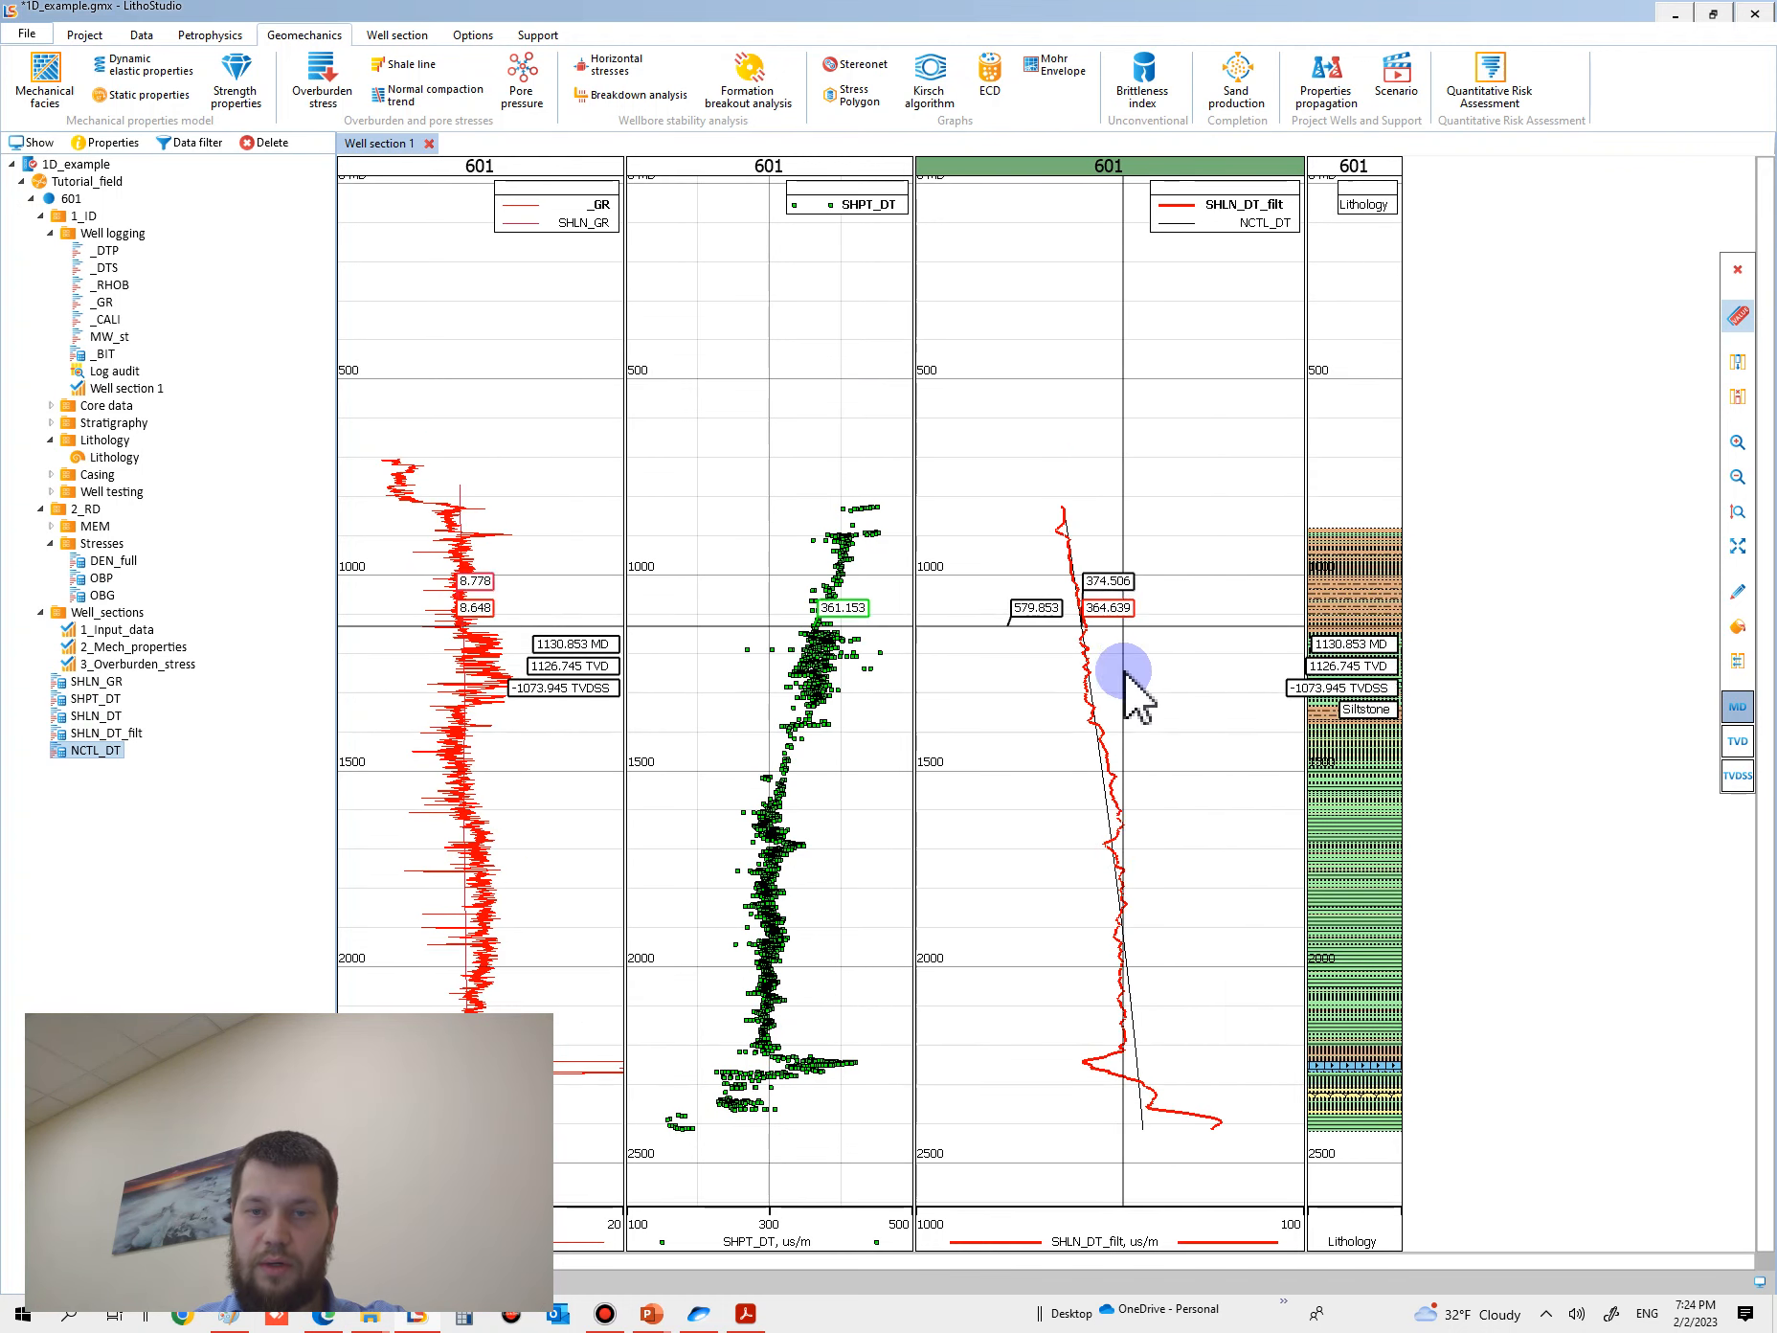
scroll(1157, 857, up, 3)
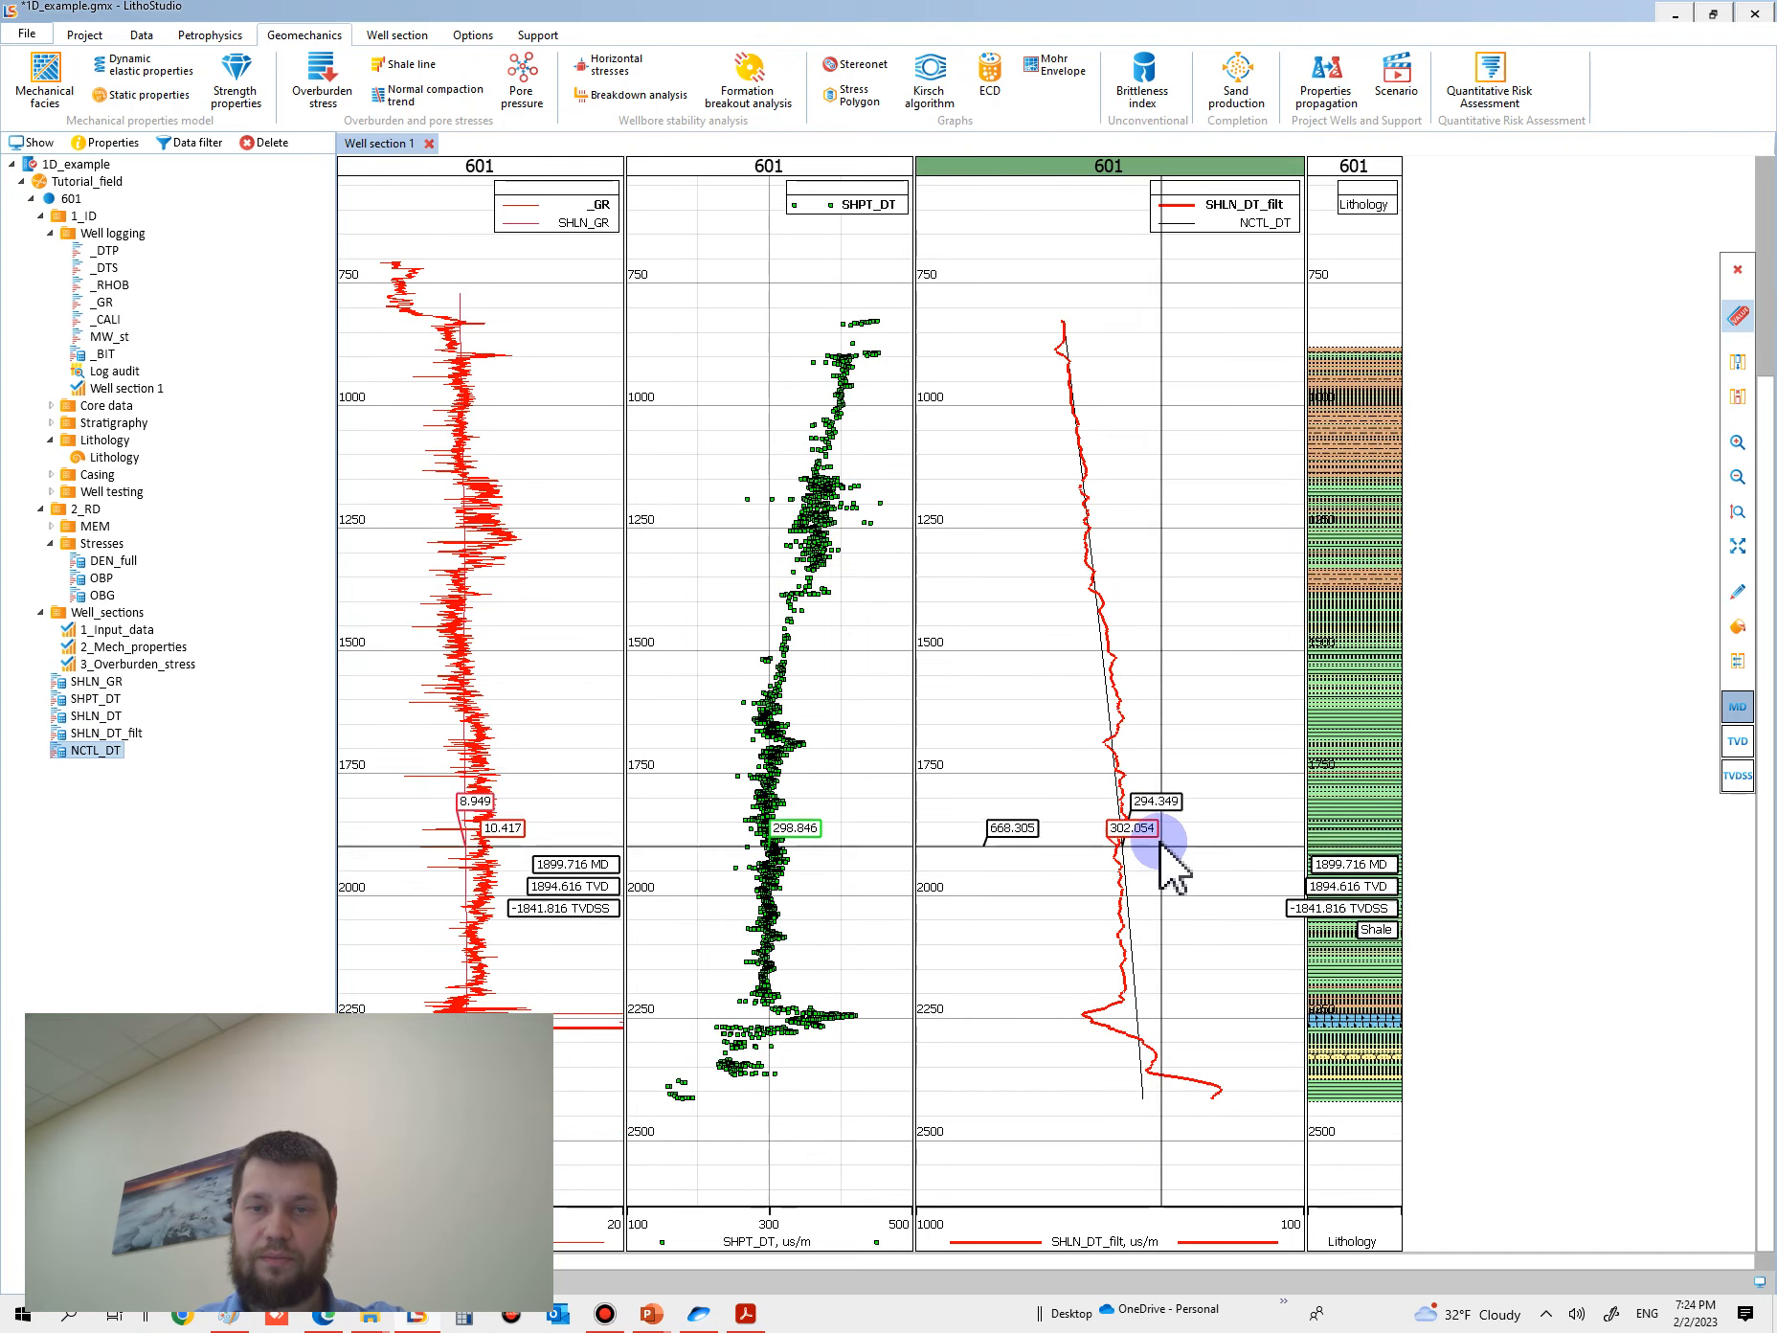
scroll(1166, 852, up, 2)
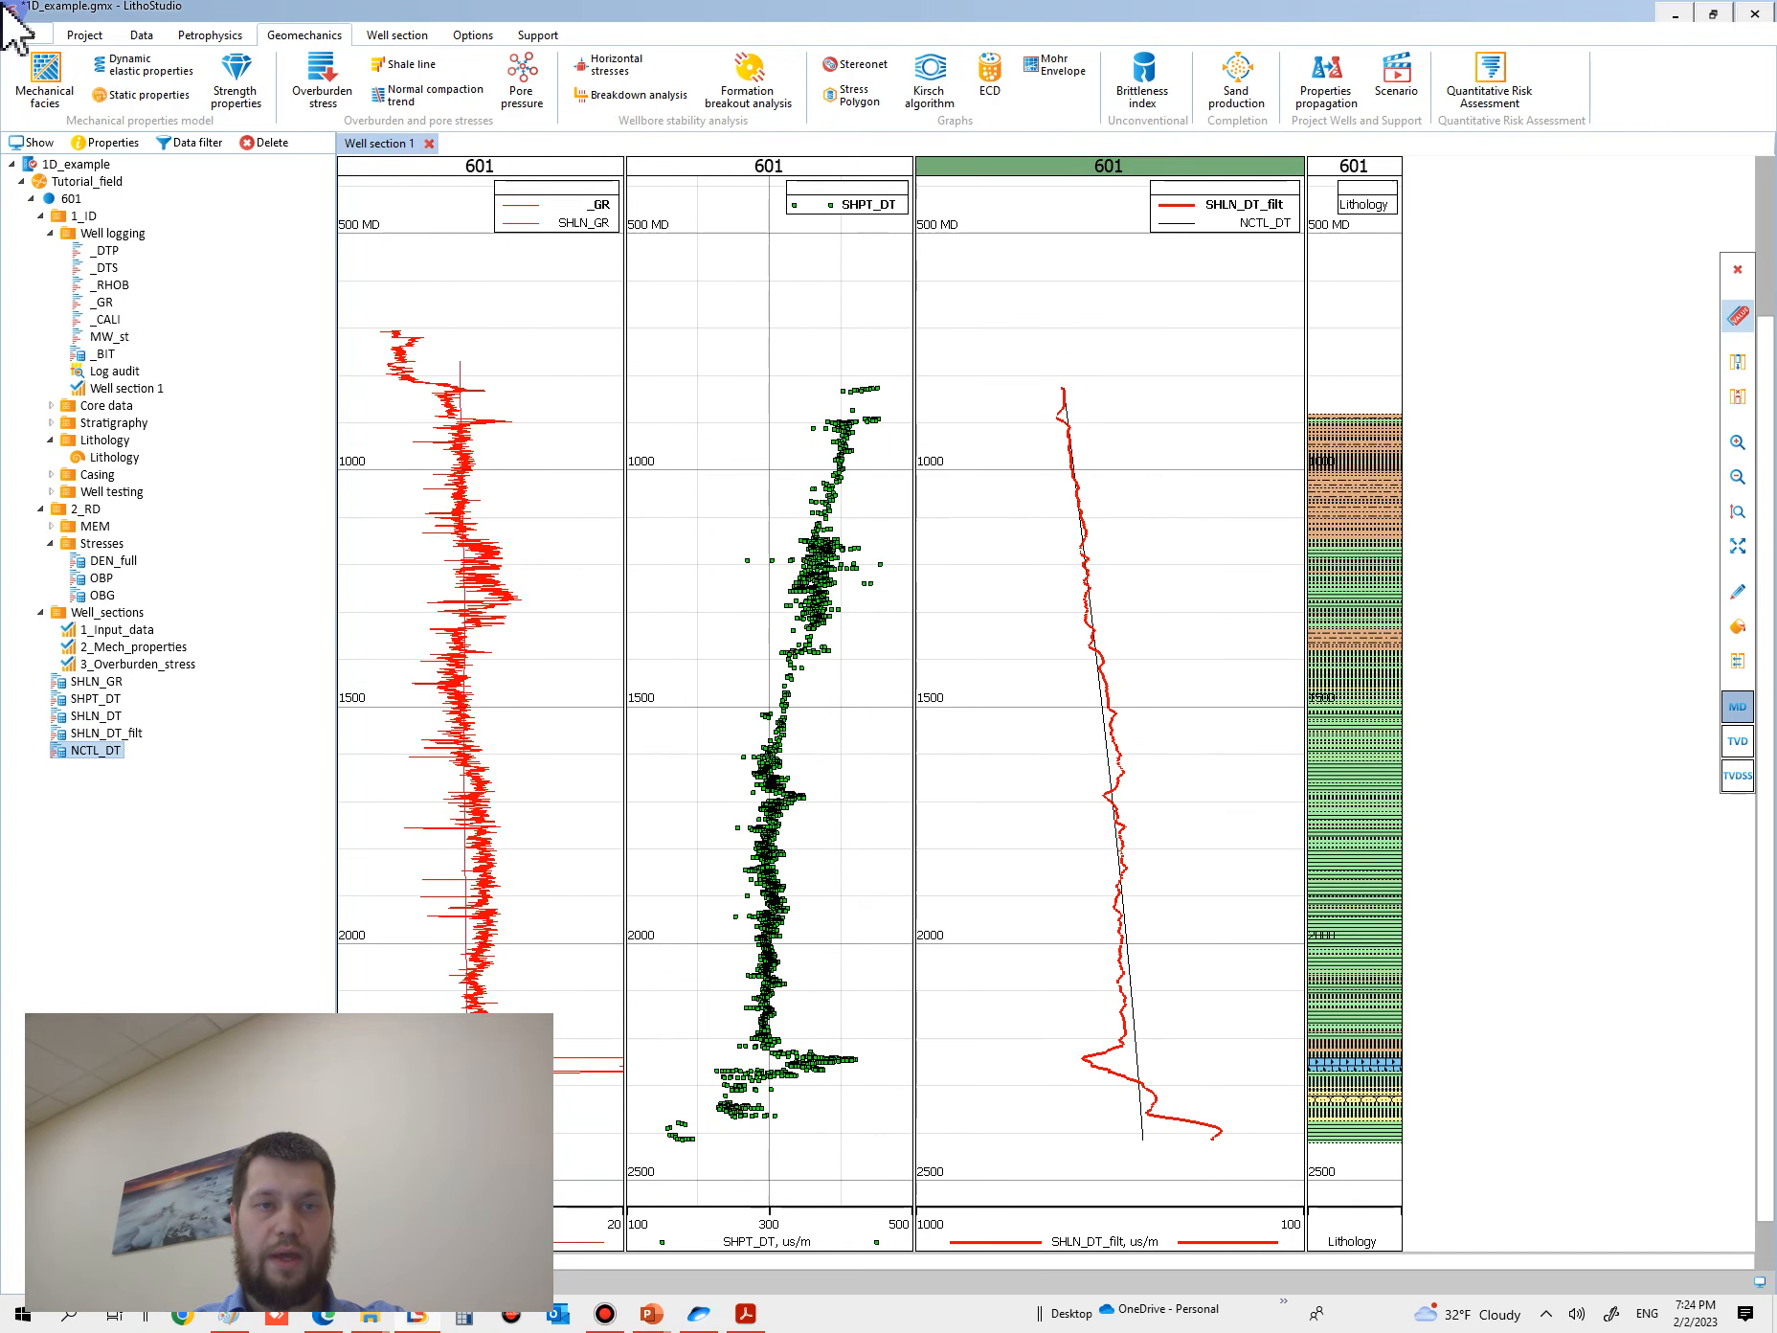
click(28, 35)
click(78, 154)
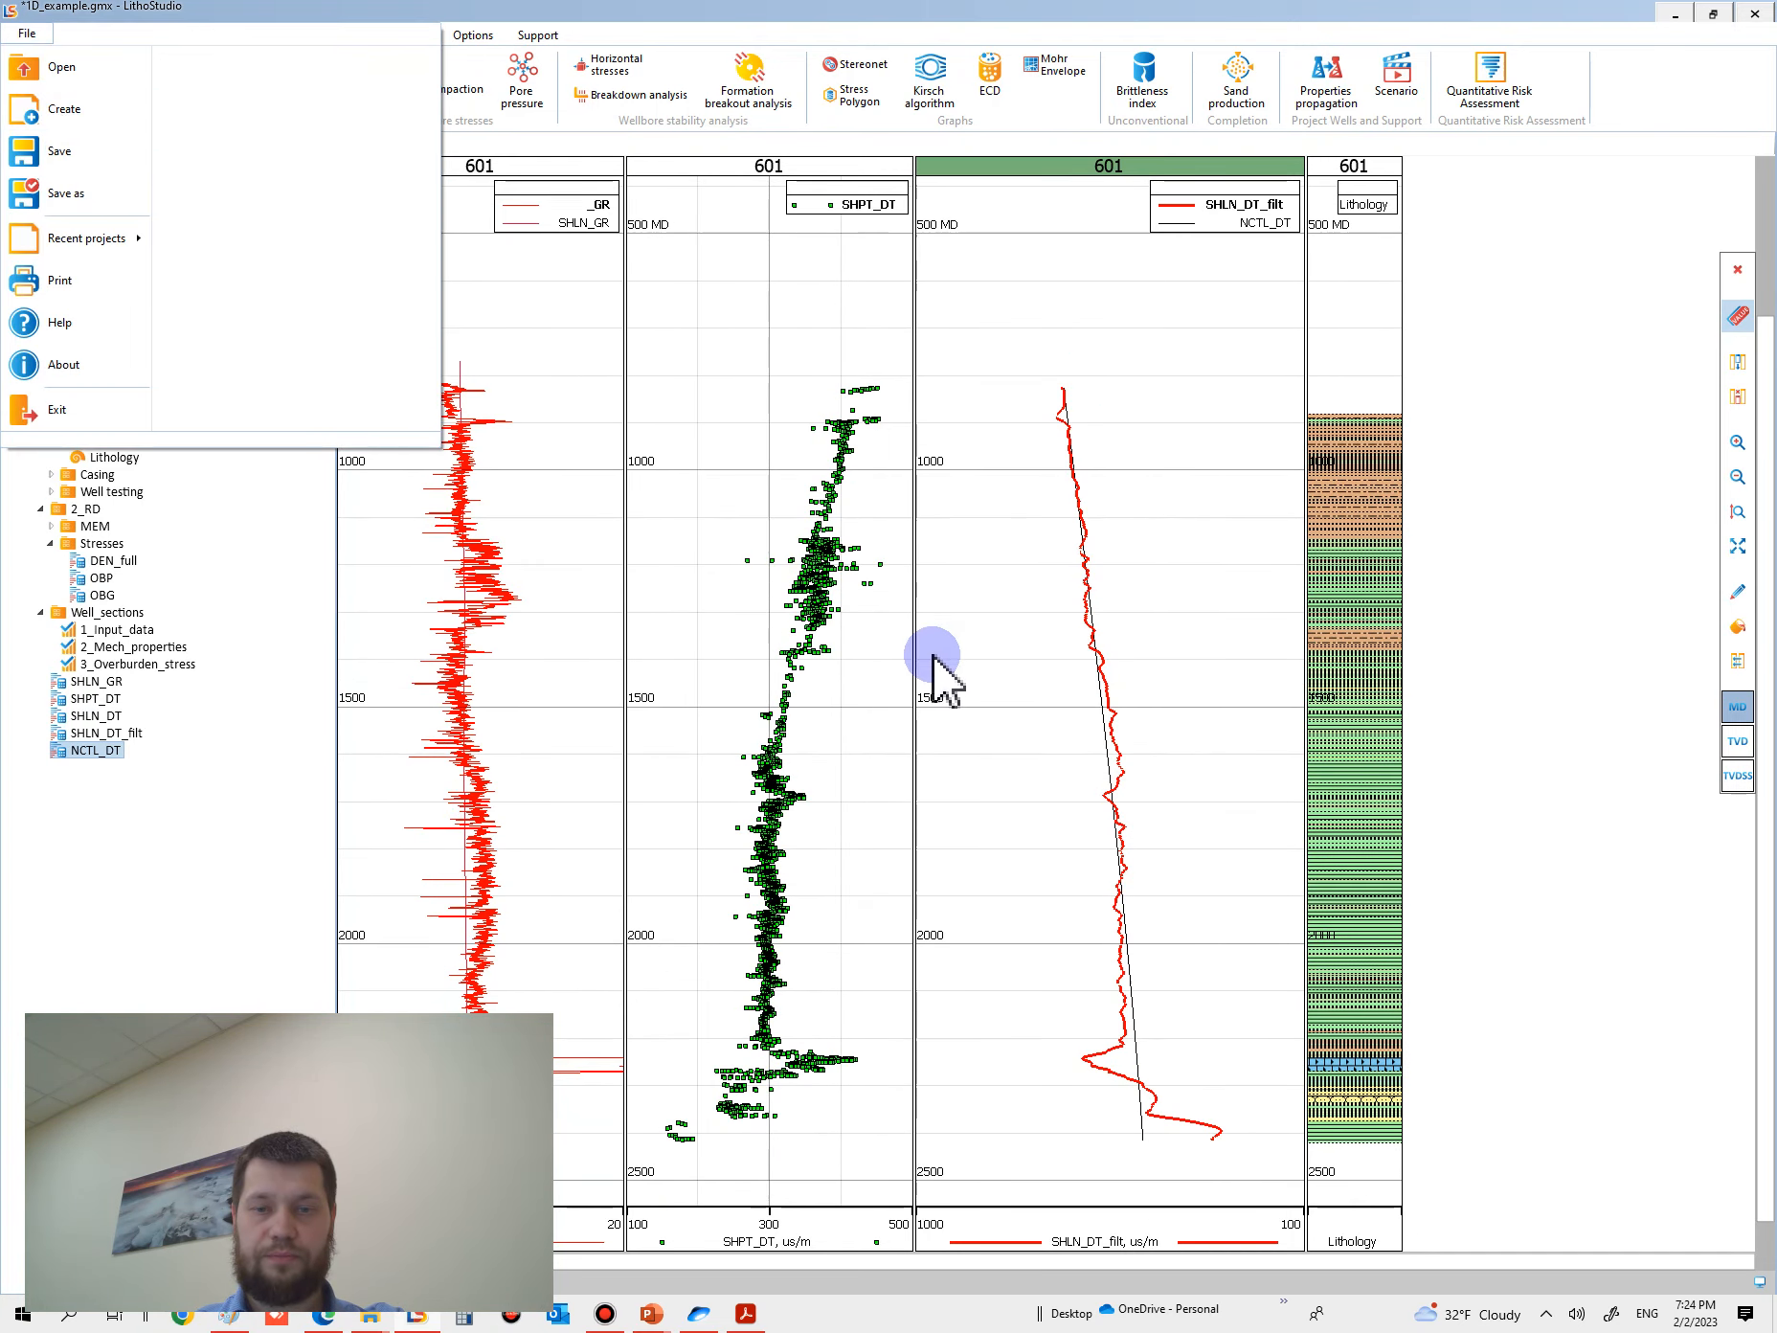